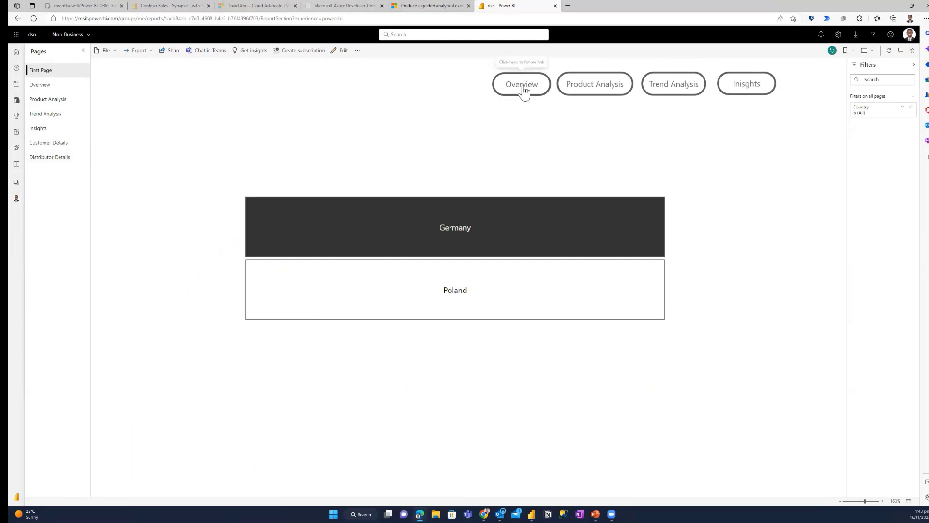
Step: Tour the report's Overview, Product Analysis, Trend Analysis and Insights pages through its page navigation, and return to Trend Analysis
left_click(523, 87)
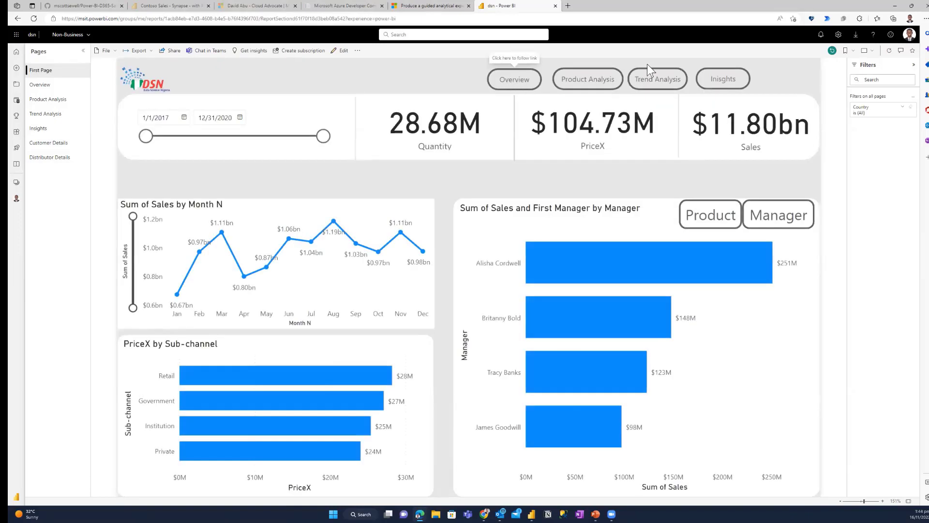
left_click(592, 80)
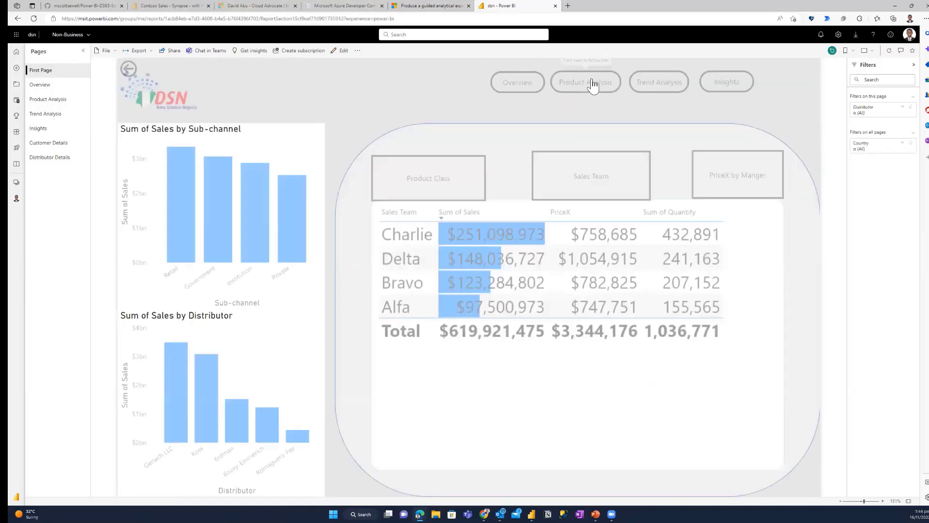
left_click(647, 83)
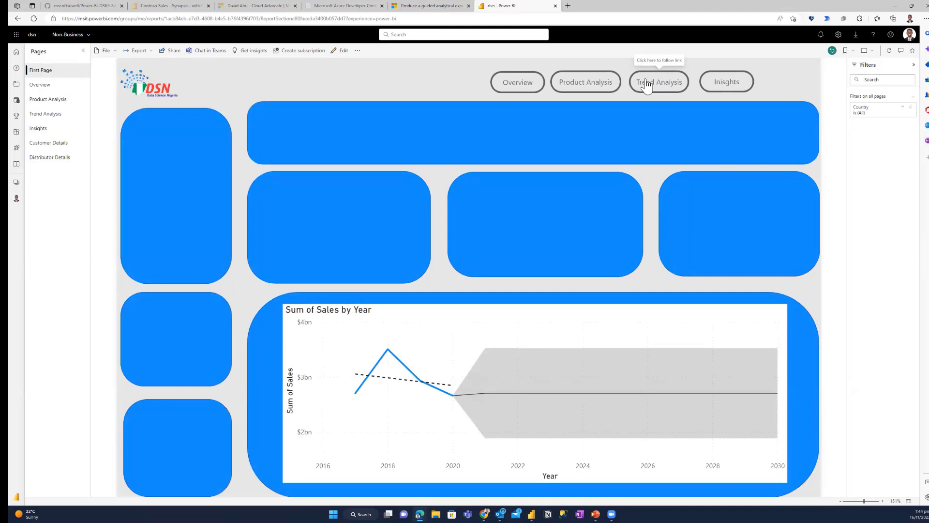
left_click(715, 83)
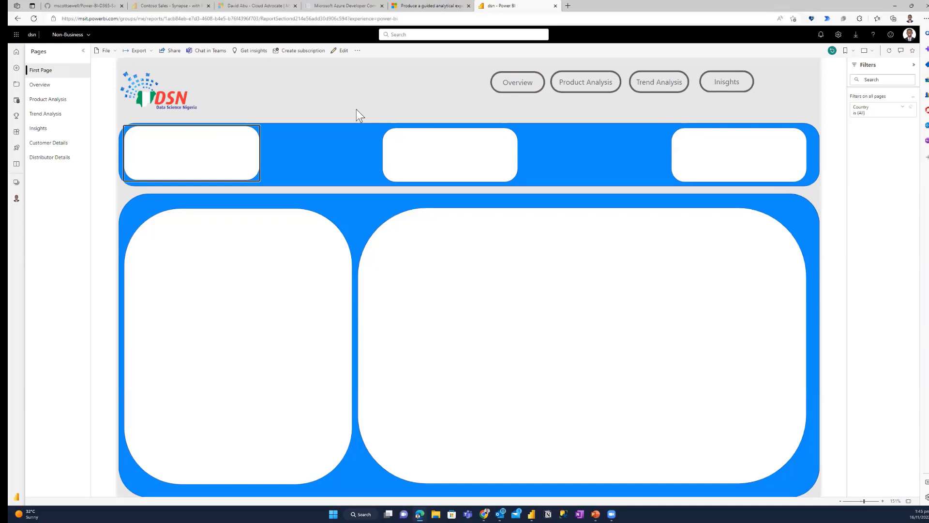
left_click(659, 87)
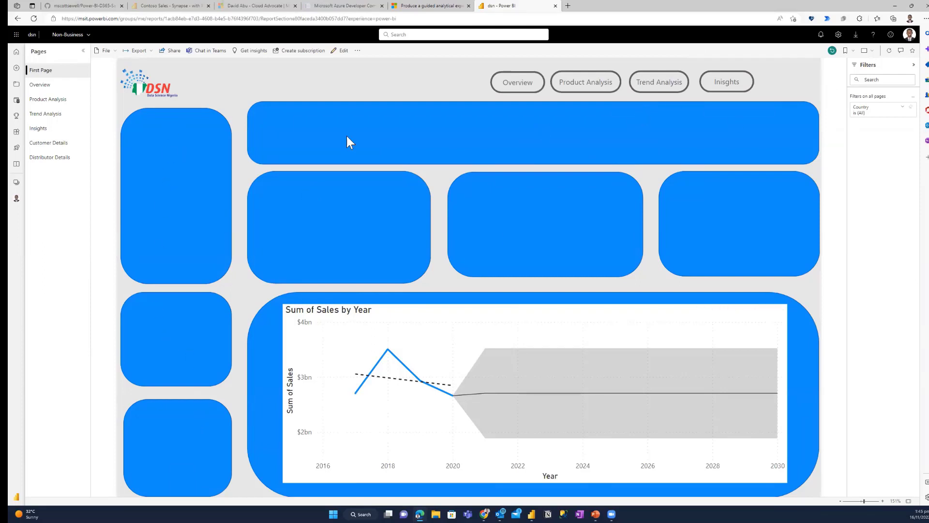
Step: On the Product Analysis page, drill through from the Gerlach LLC distributor to Distributor Details and return to the chart
left_click(570, 85)
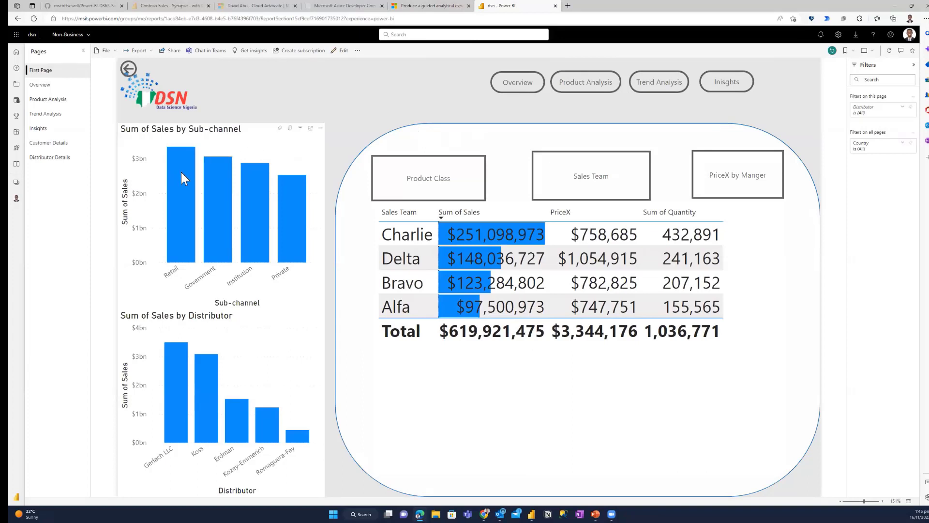
mouse_move(182, 174)
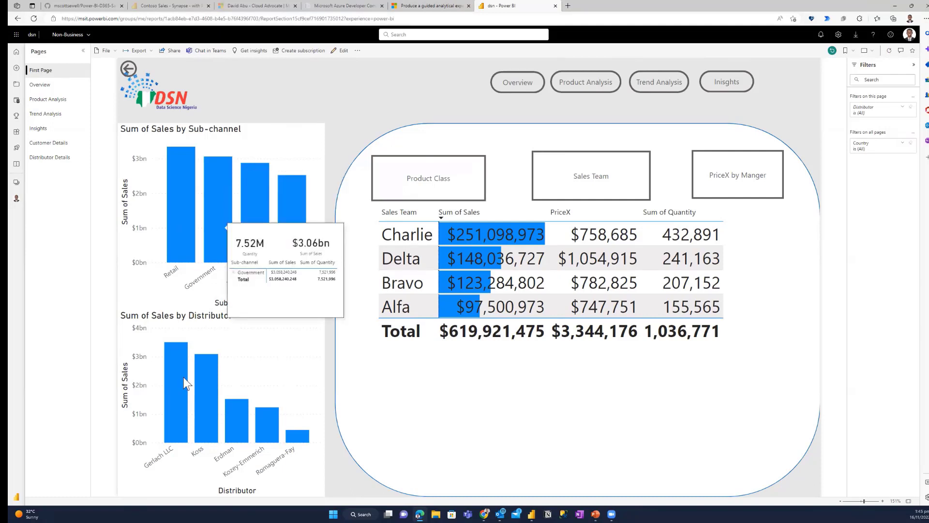
mouse_move(178, 372)
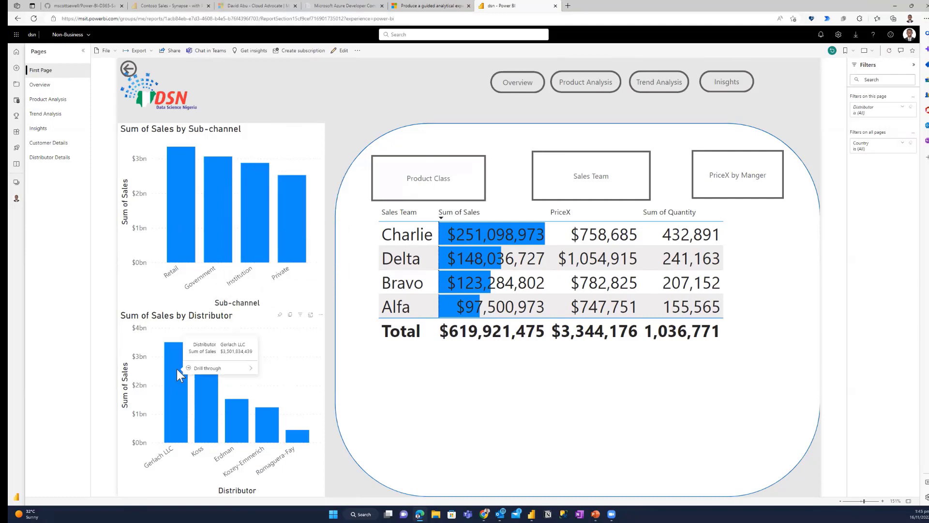
mouse_move(221, 371)
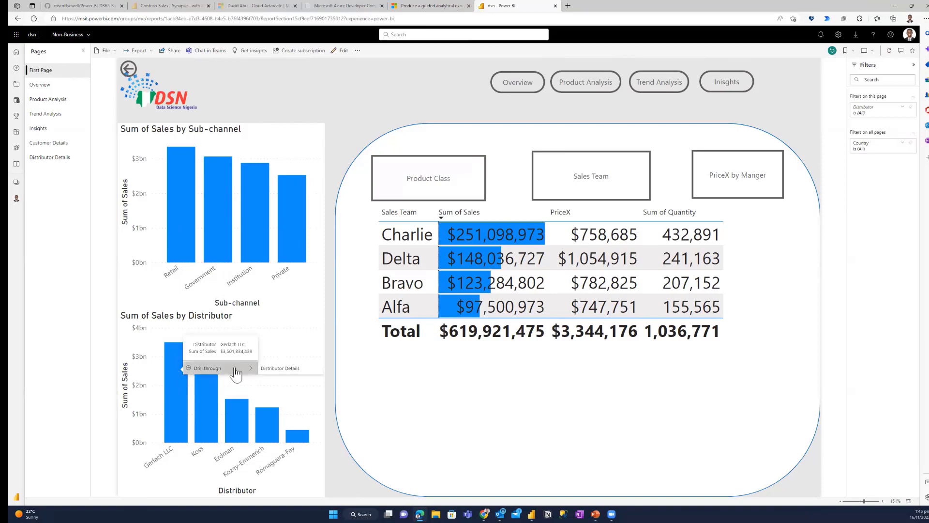
left_click(272, 369)
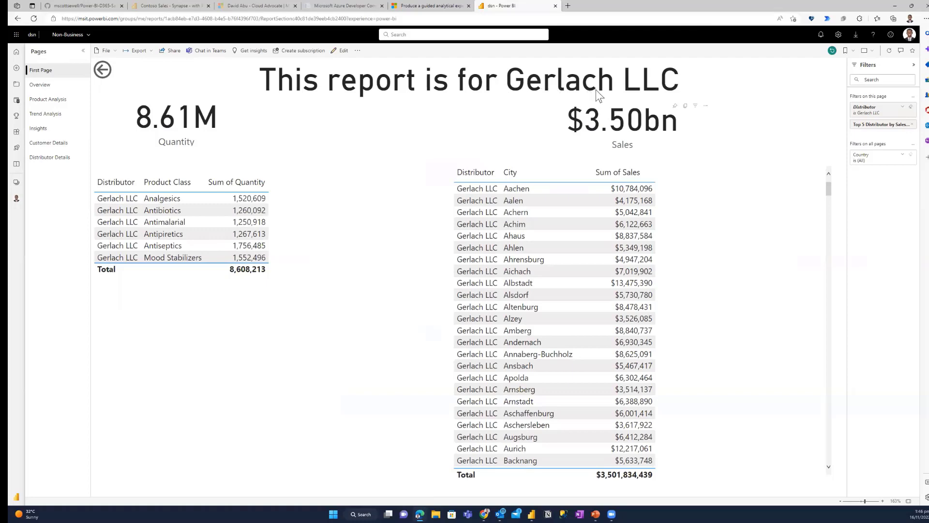
left_click(101, 69)
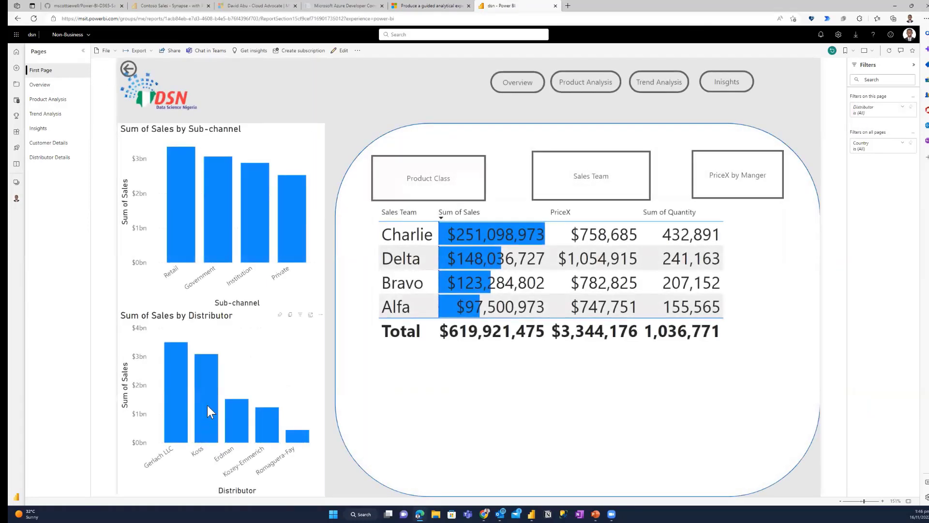
Step: Drill through from the Koss bar to Distributor Details, review its tables, and go back to Product Analysis
mouse_move(207, 410)
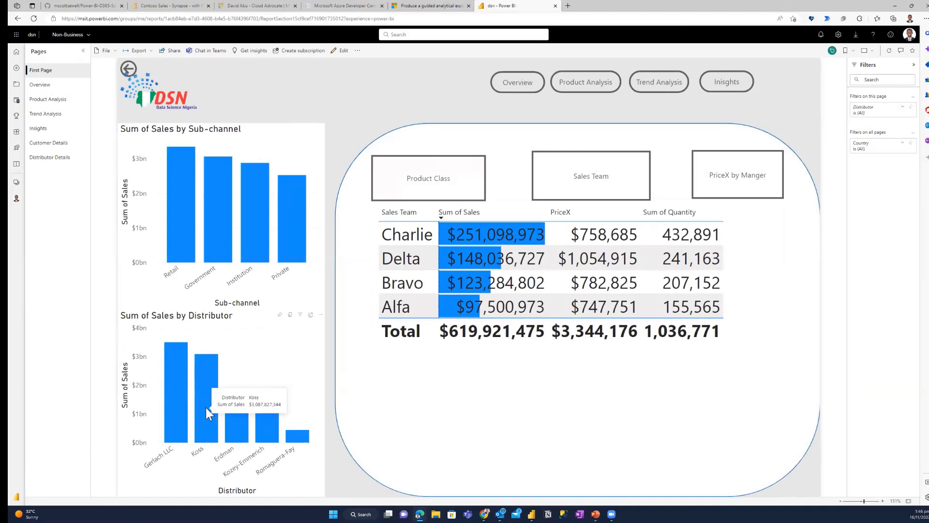
right_click(205, 407)
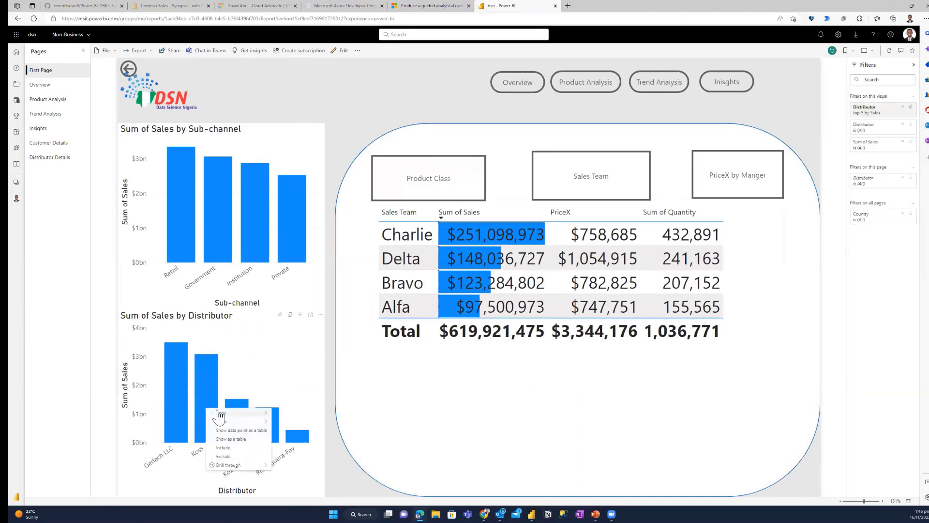
mouse_move(214, 409)
mouse_move(252, 467)
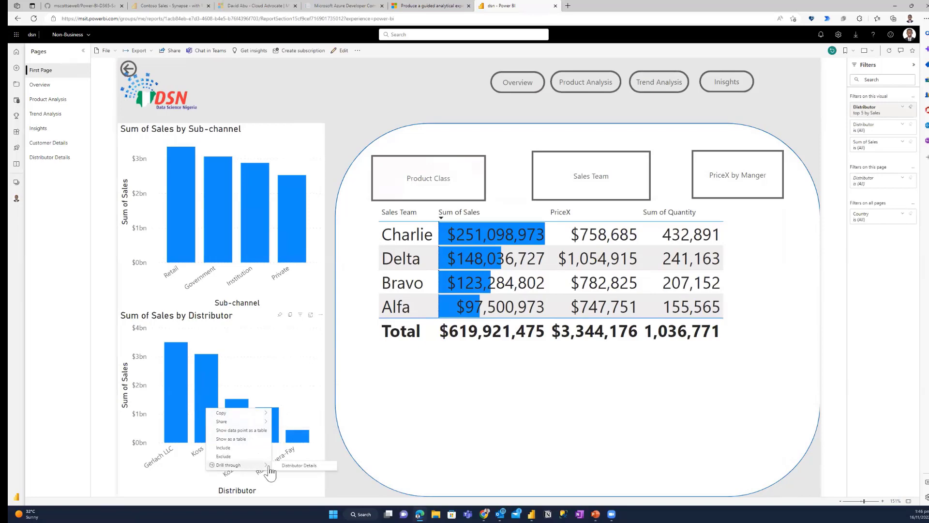
left_click(291, 465)
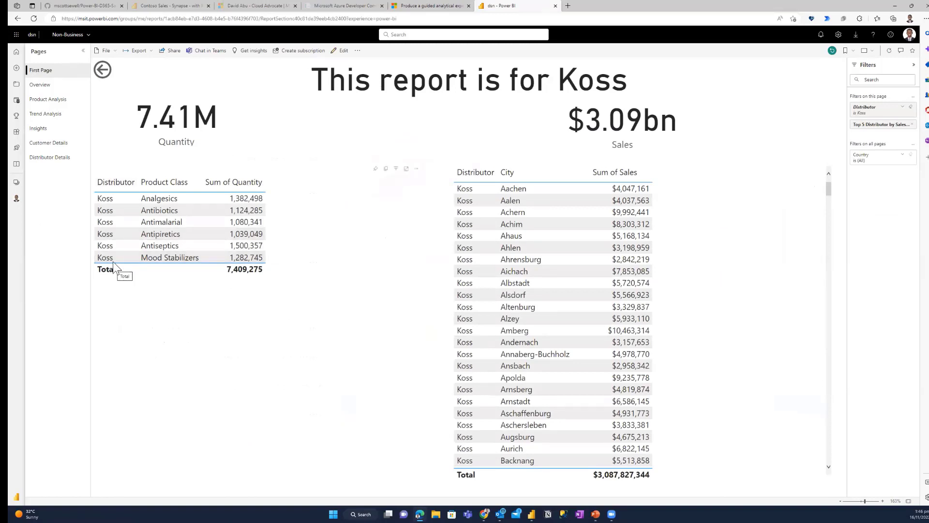
left_click(160, 183)
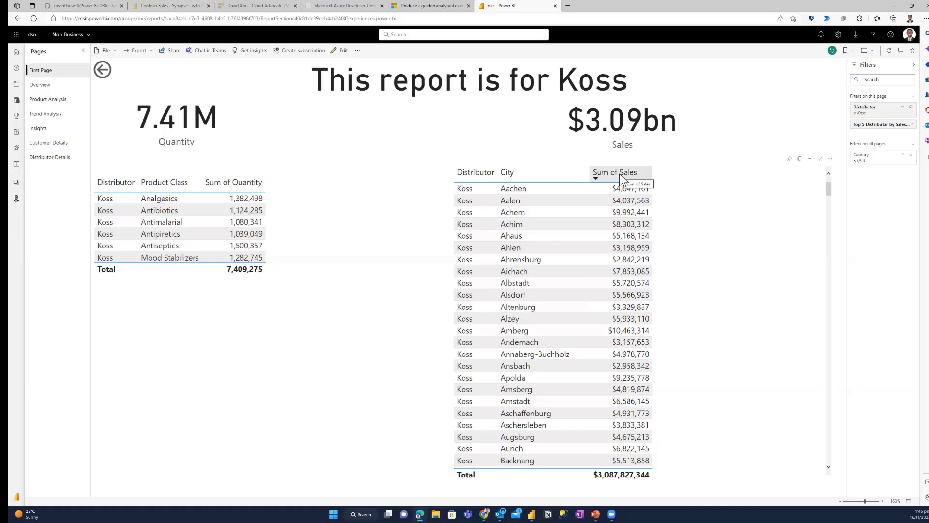
left_click(99, 80)
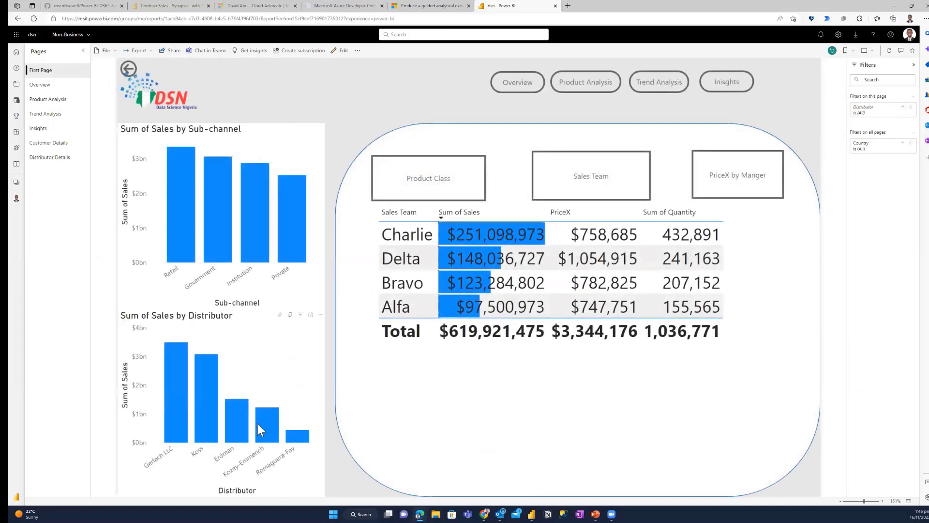
Step: Toggle the main visual between the Product Class and Sales Team views, and show the Retail bar's tooltip
mouse_move(237, 423)
left_click(429, 178)
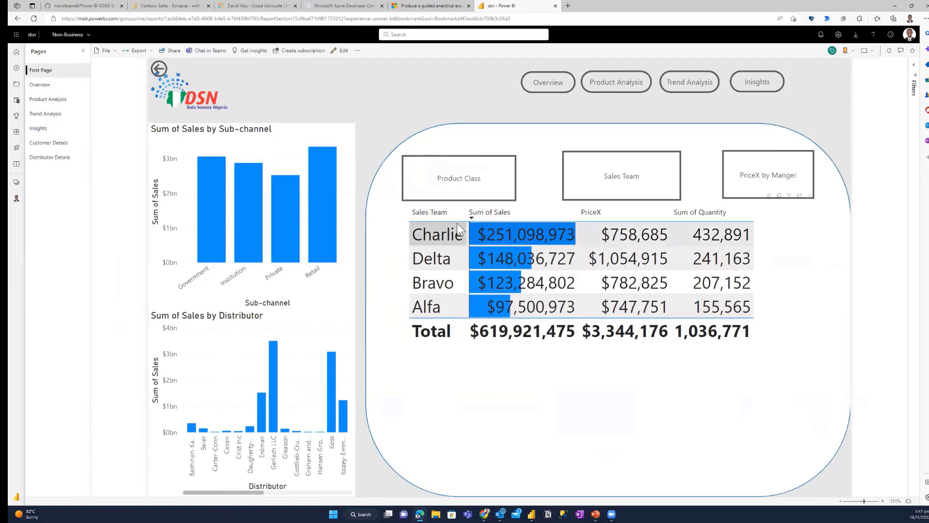
left_click(482, 196)
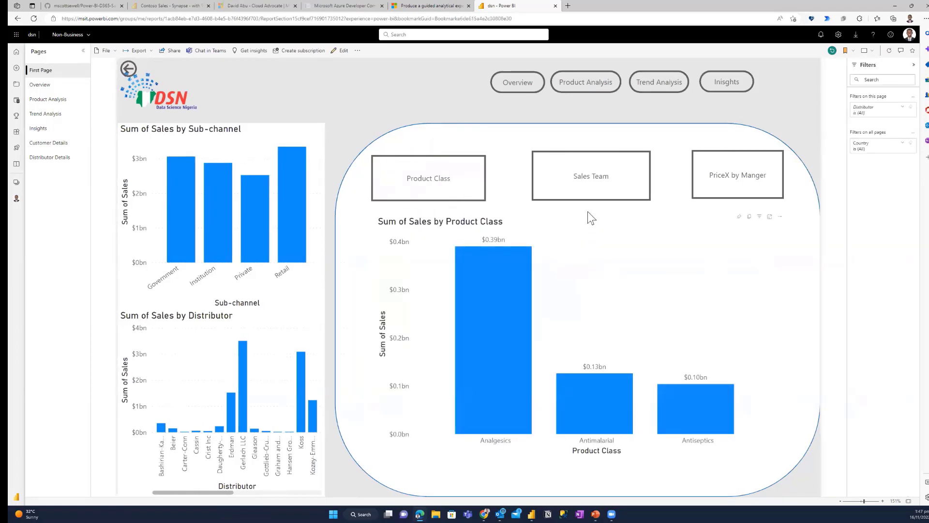
left_click(578, 183)
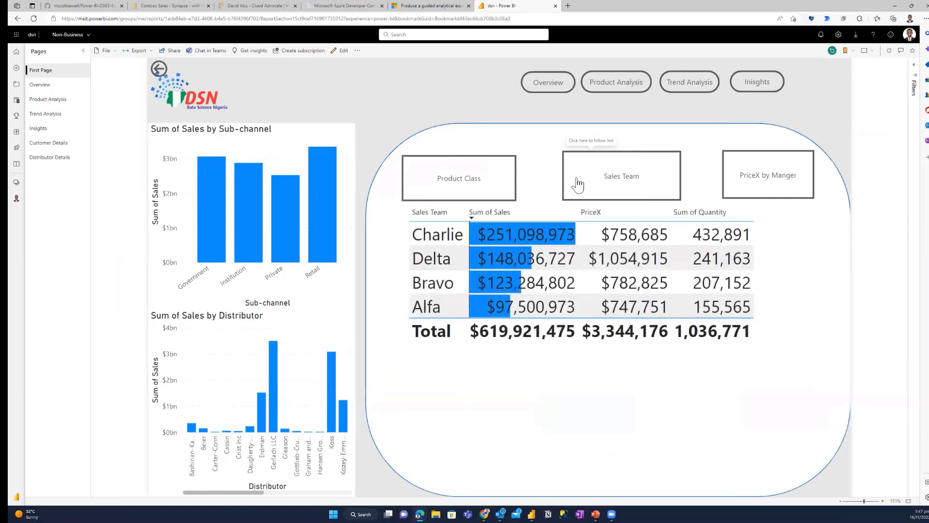
left_click(471, 193)
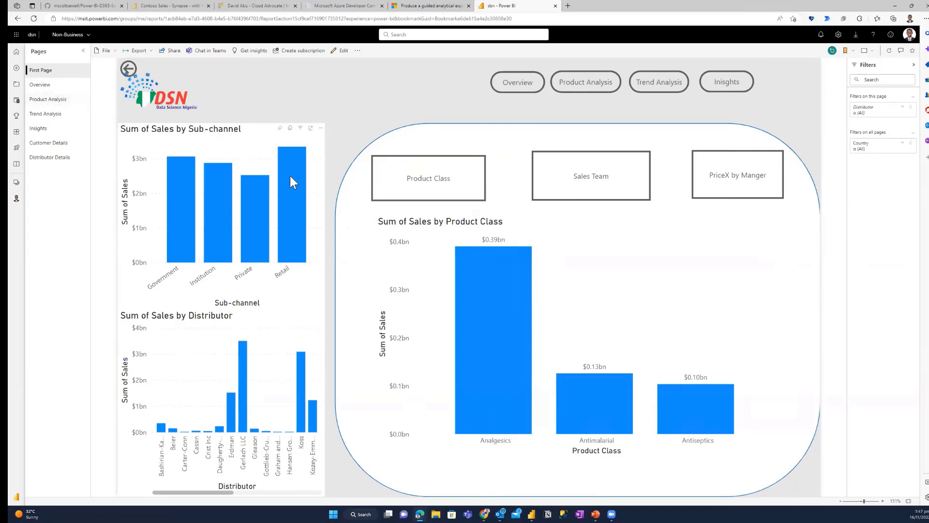
mouse_move(290, 177)
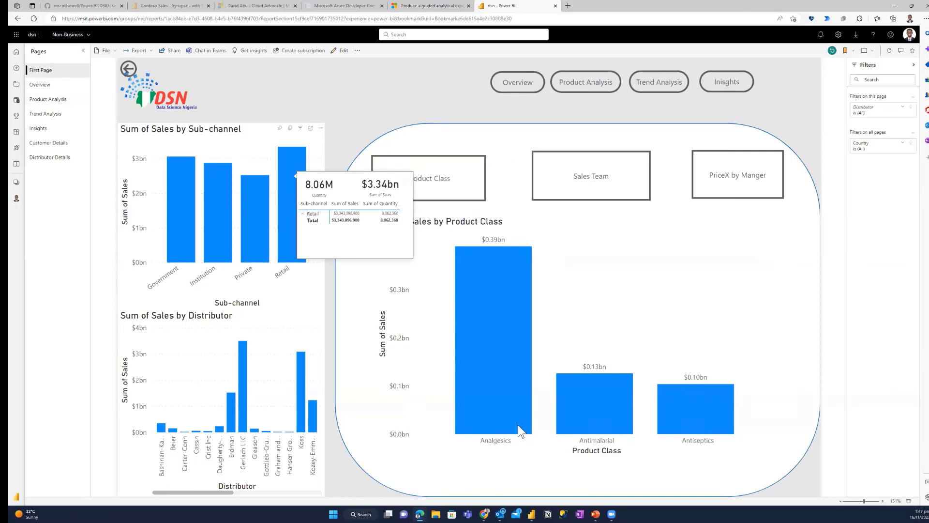
Step: View the Data query in Power Query Editor, and switch to Chrome to show the Foresight BI page with three portfolio datasets
mouse_move(532, 503)
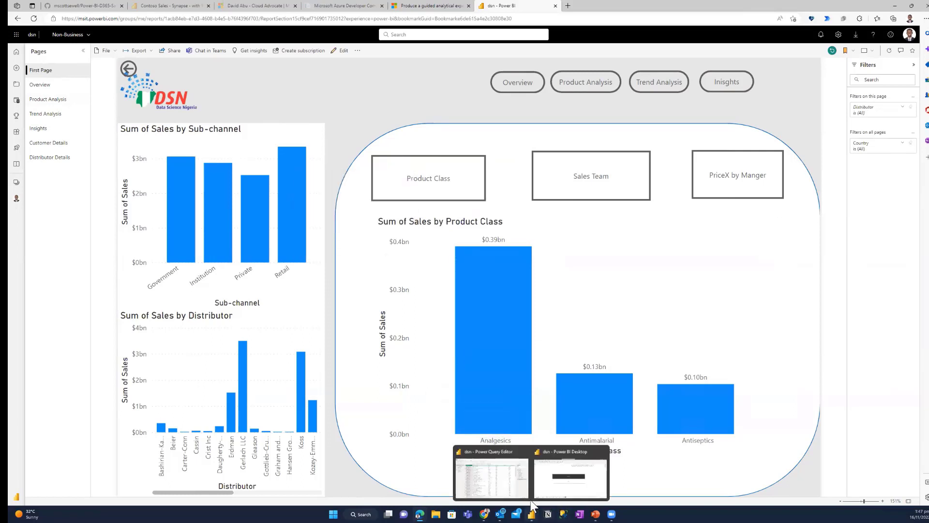
left_click(497, 480)
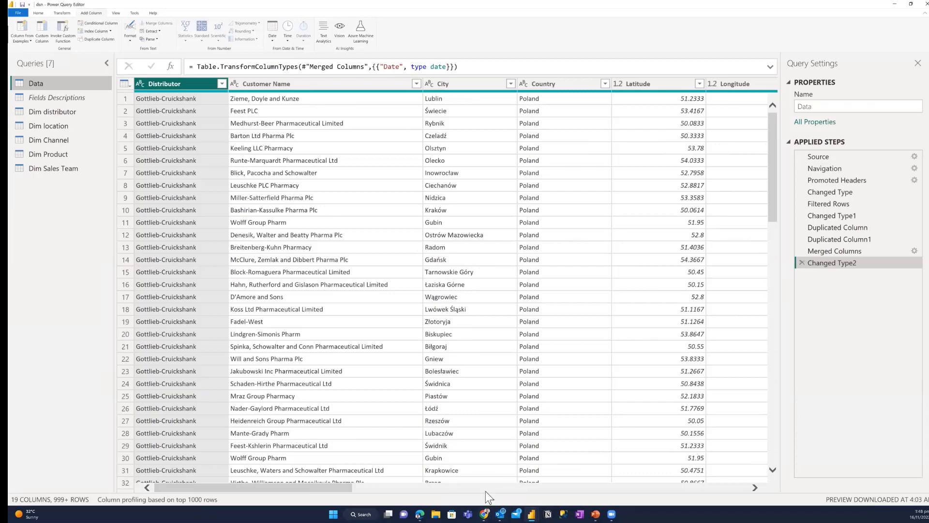
left_click(484, 512)
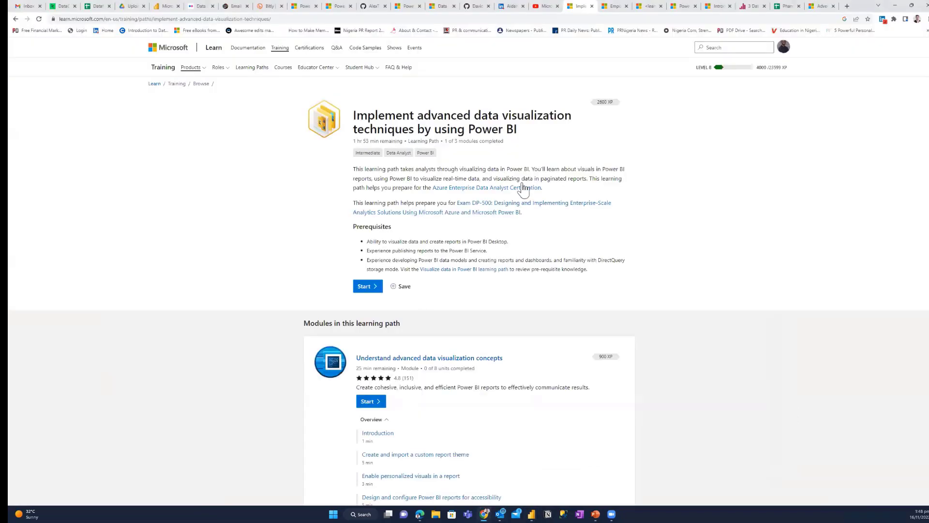
left_click(753, 6)
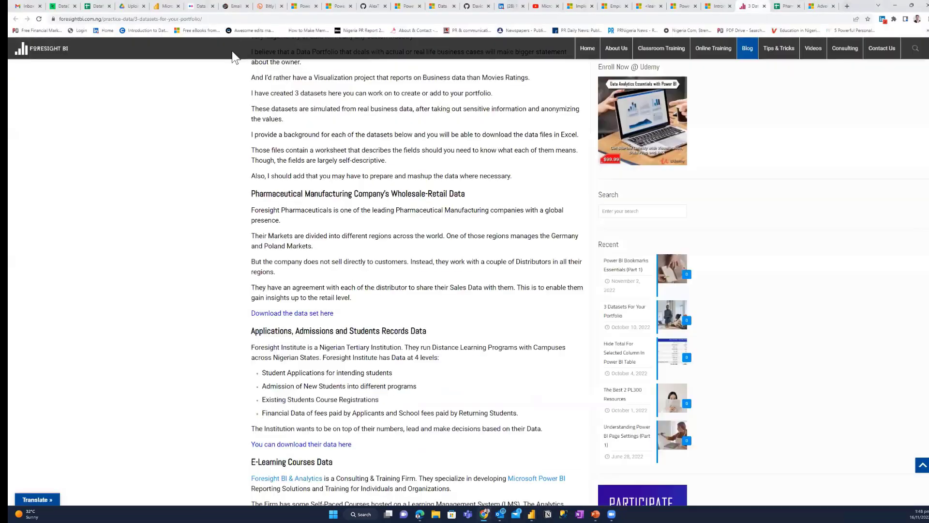
left_click(231, 17)
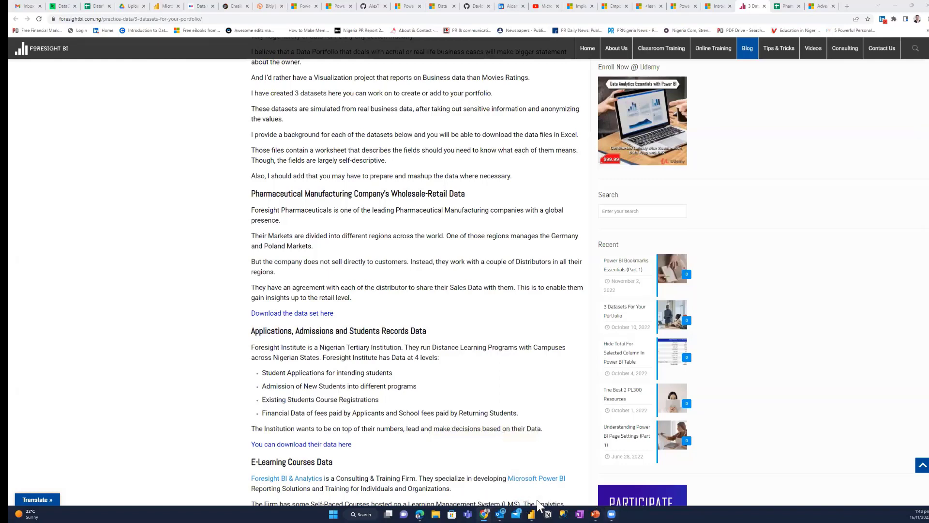
Step: Switch back to Power Query Editor and examine the Distributor, Customer Name and City columns of the Data query
mouse_move(532, 513)
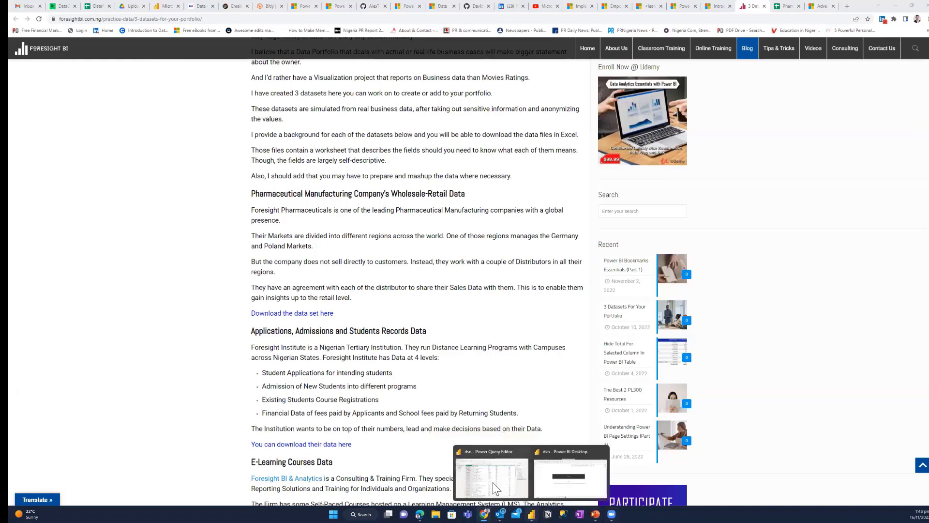
left_click(495, 479)
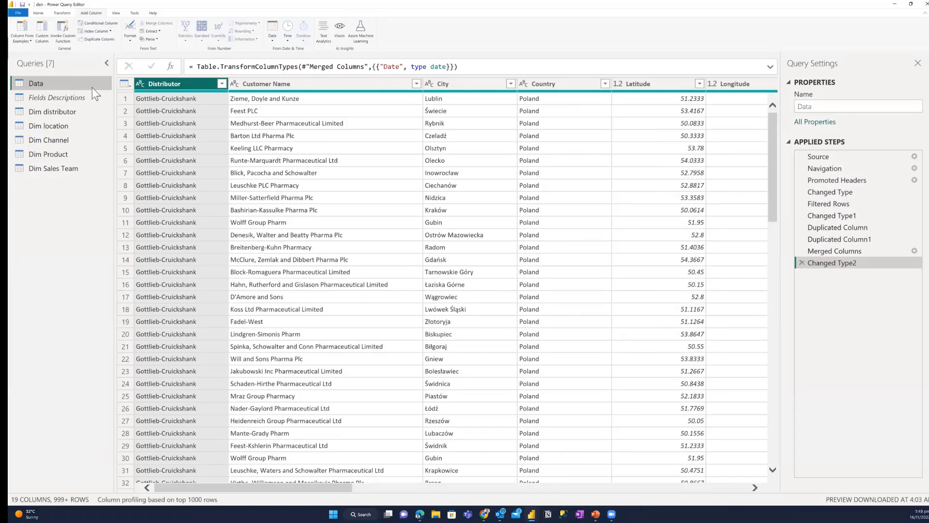
left_click(279, 86)
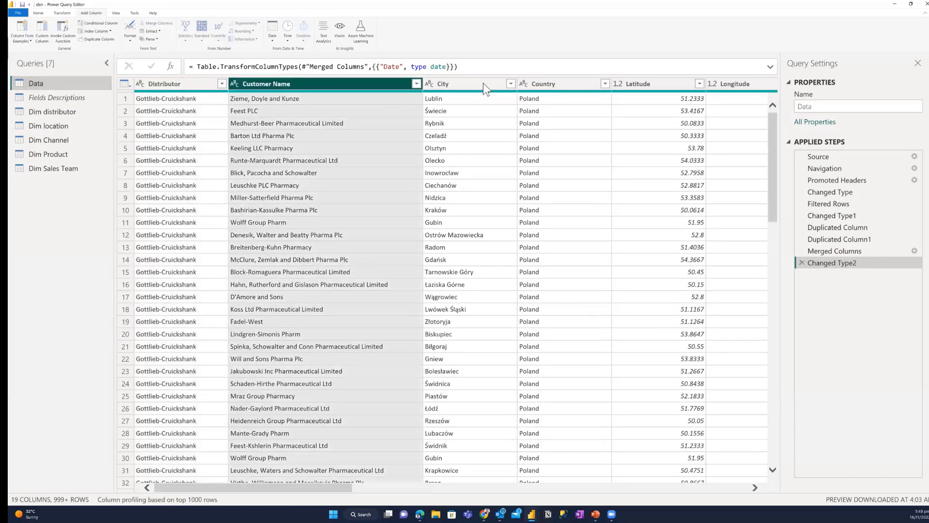
left_click(475, 83)
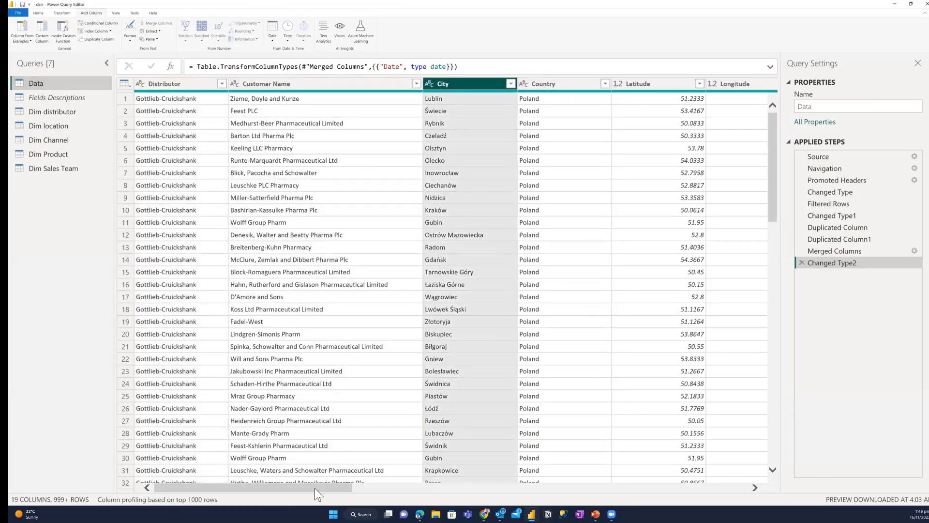
left_click_drag(314, 488, 223, 489)
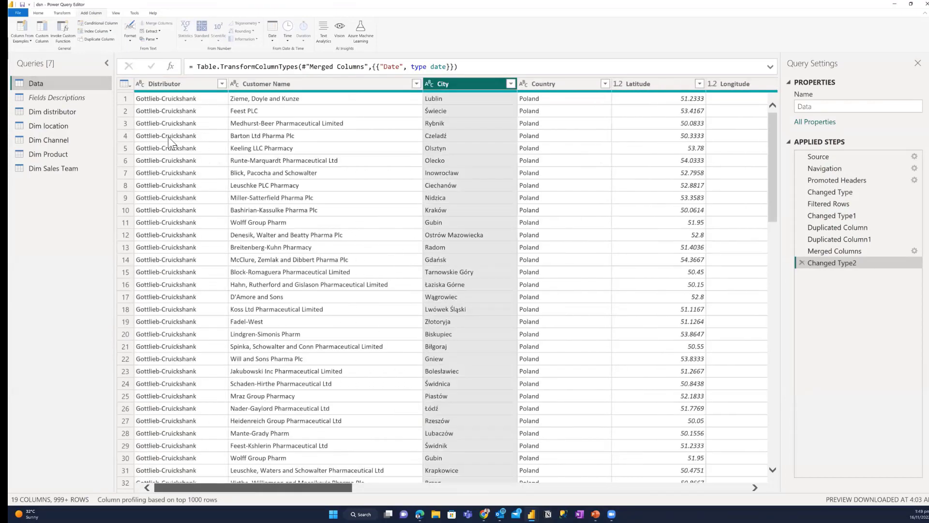
left_click(217, 85)
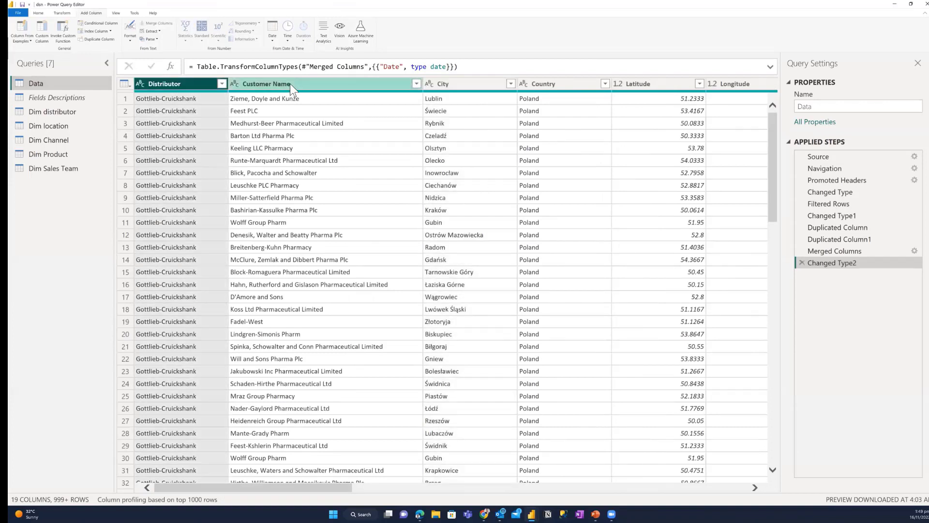
left_click(290, 83)
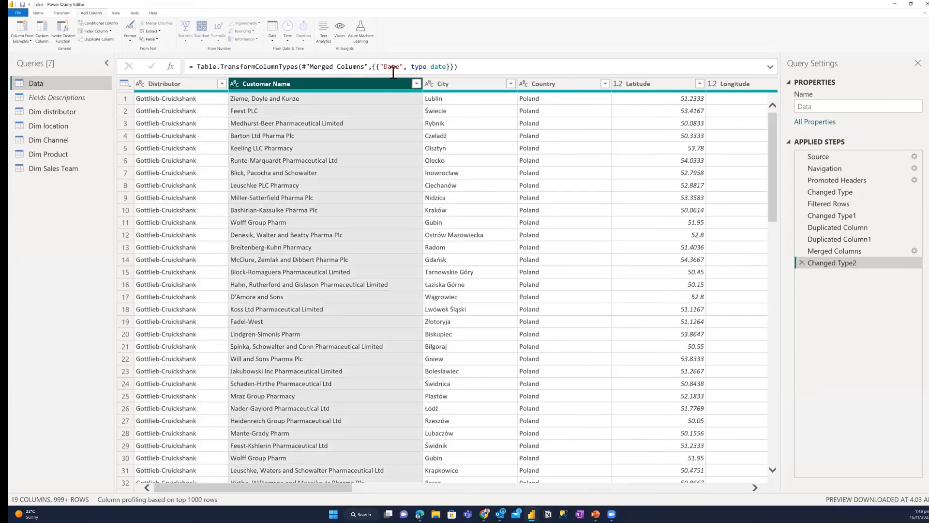
left_click(460, 83)
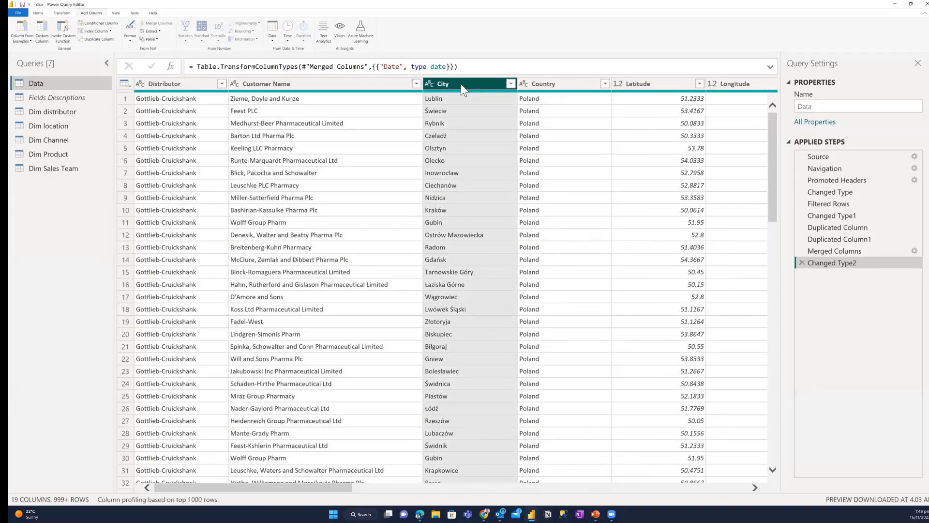
Step: Examine the remaining columns of the Data query one by one, from Country through Date
key("Right")
key("Right")
key("Right")
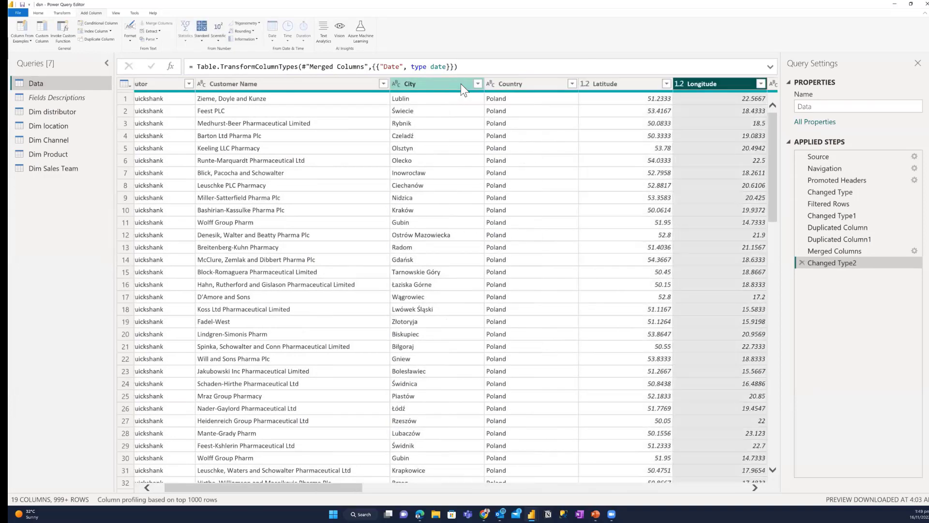
key("Right")
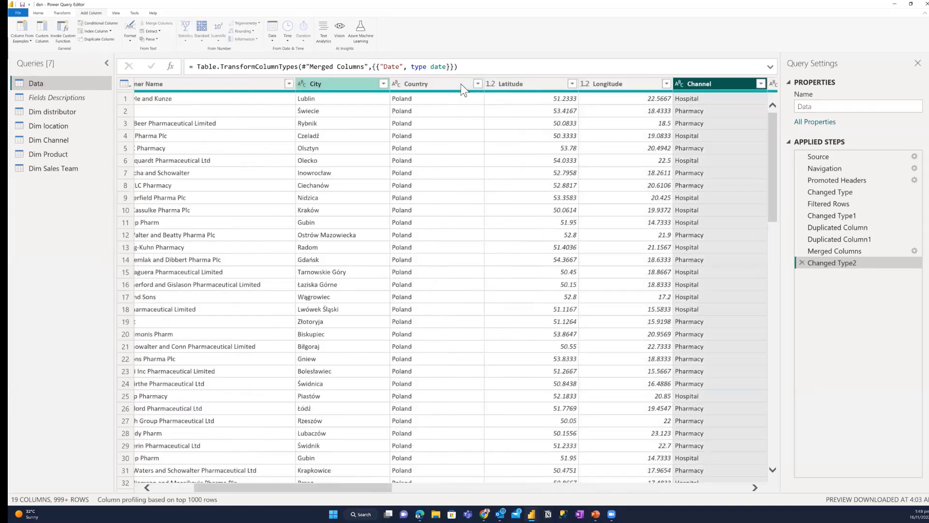
key("Right")
key("Right")
key("Right")
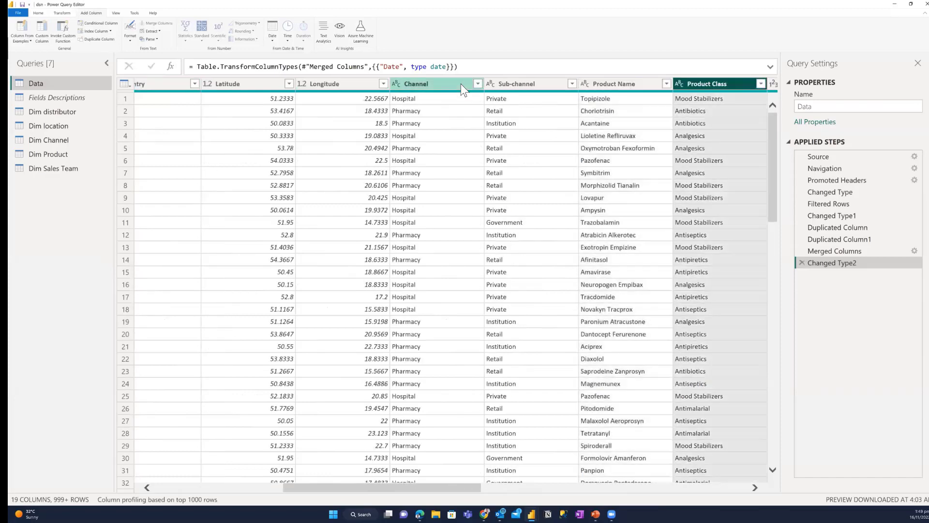
key("Right")
key("Right")
key("Right")
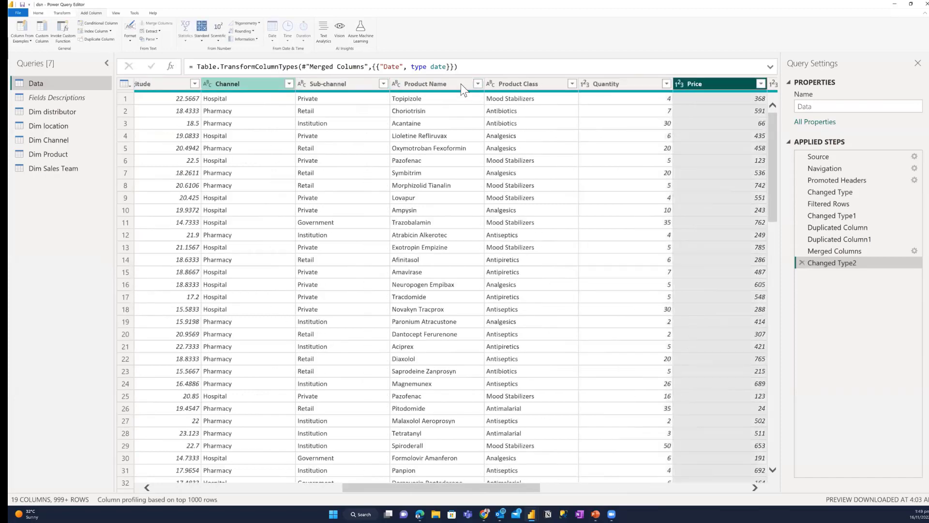
key("Right")
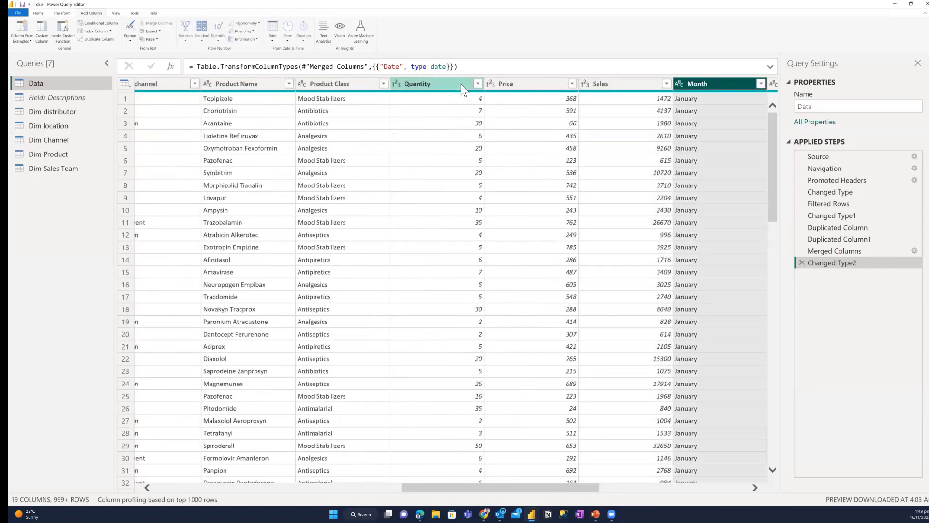
key("Right")
key("Right")
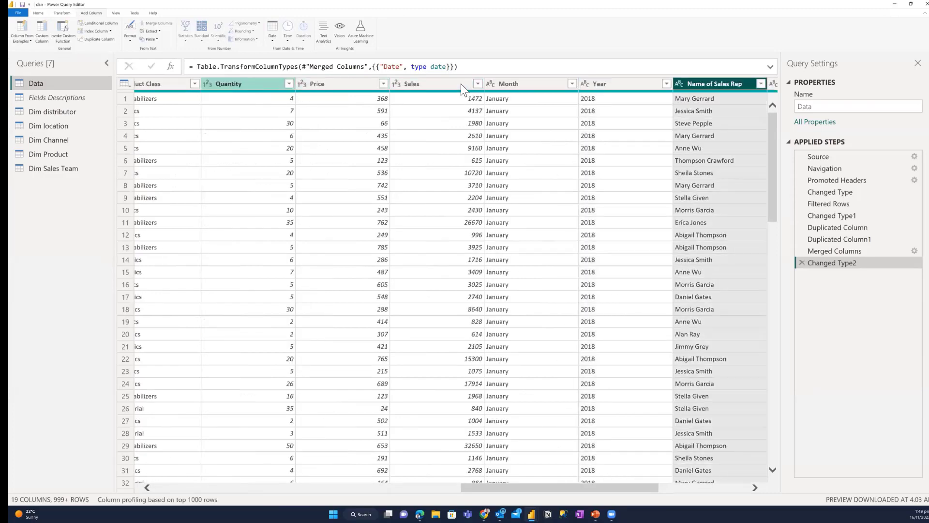
key("Right")
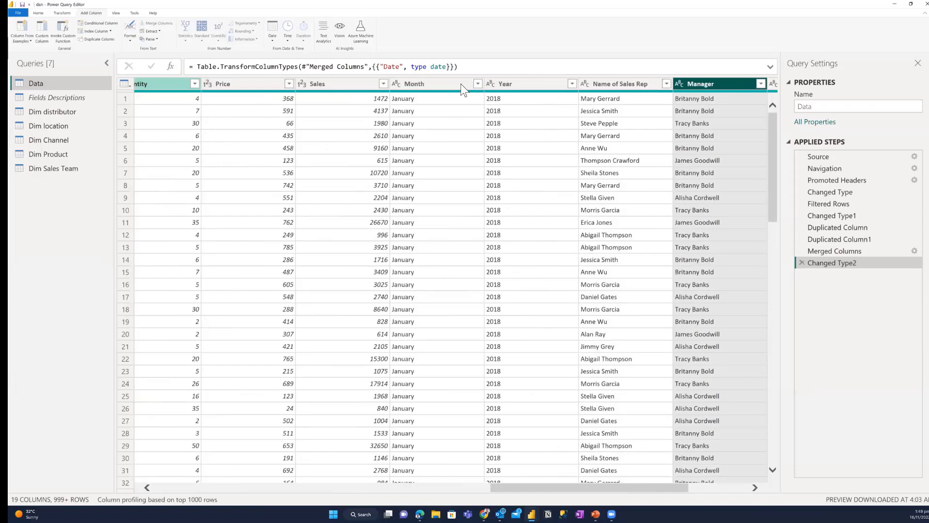
key("Right")
key("Right")
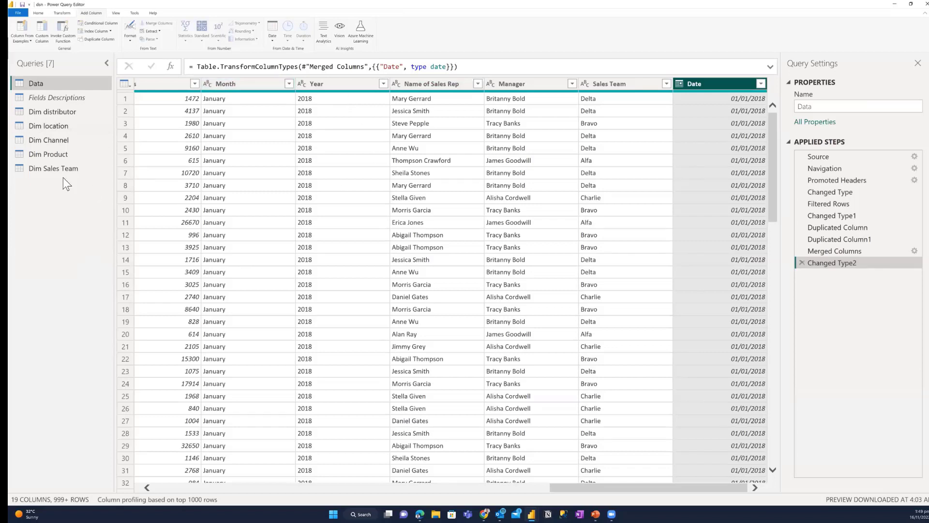
Step: Compare the Data query with the Dim distributor, Dim location, Dim Channel, Dim Product and Dim Sales Team queries
left_click(58, 113)
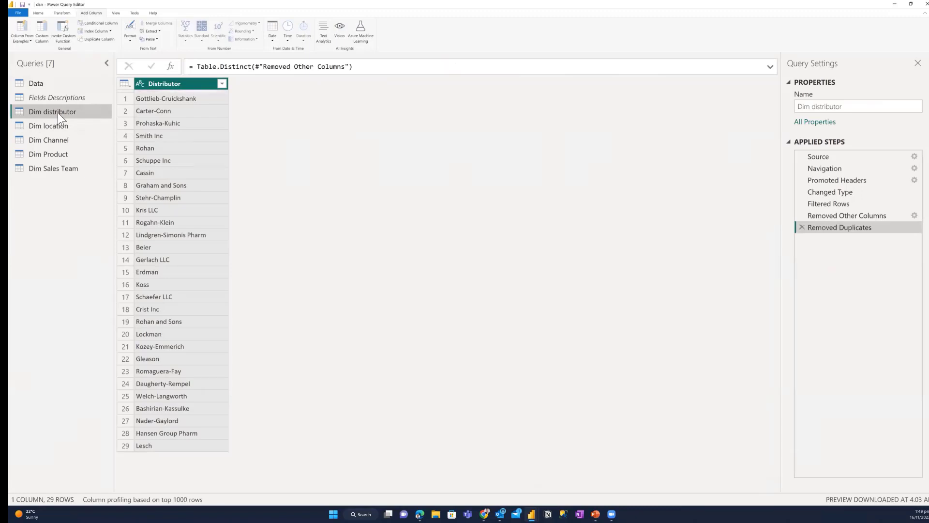
left_click(59, 85)
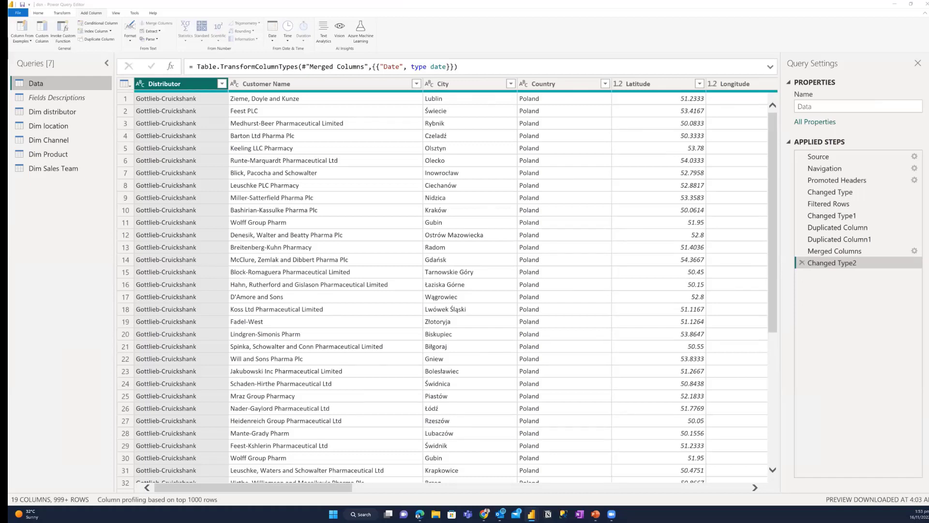
left_click(45, 112)
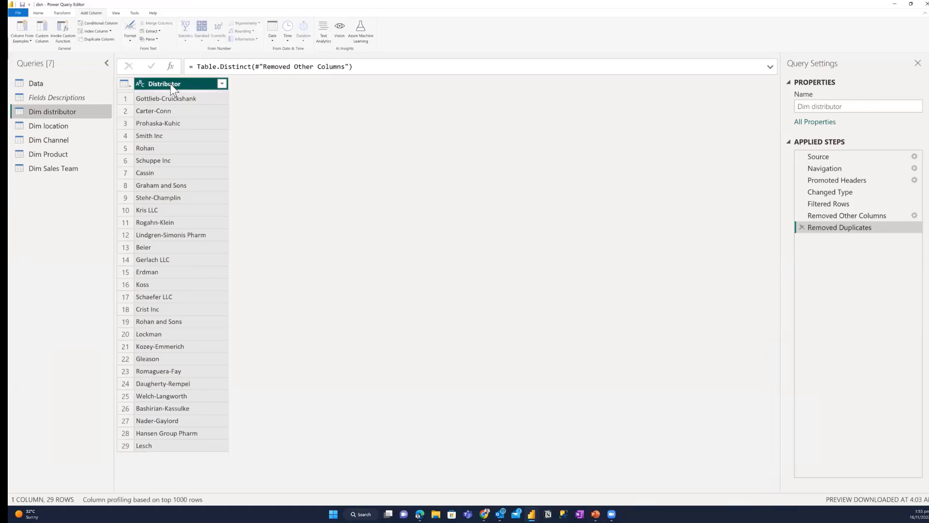
left_click(65, 128)
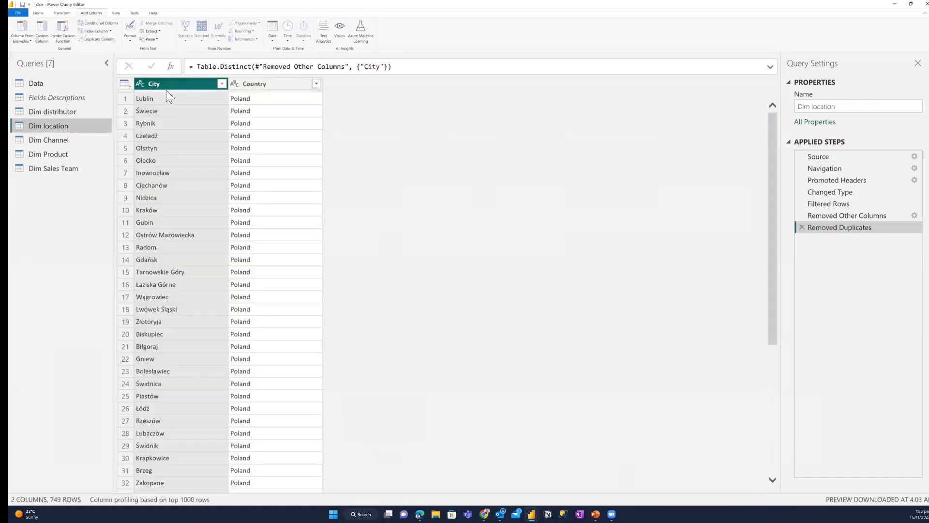
left_click(51, 141)
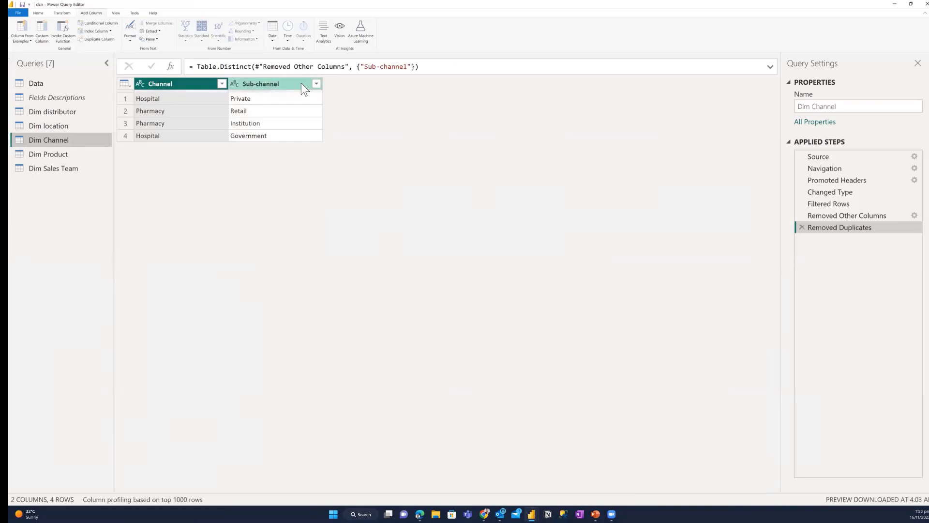
left_click(81, 153)
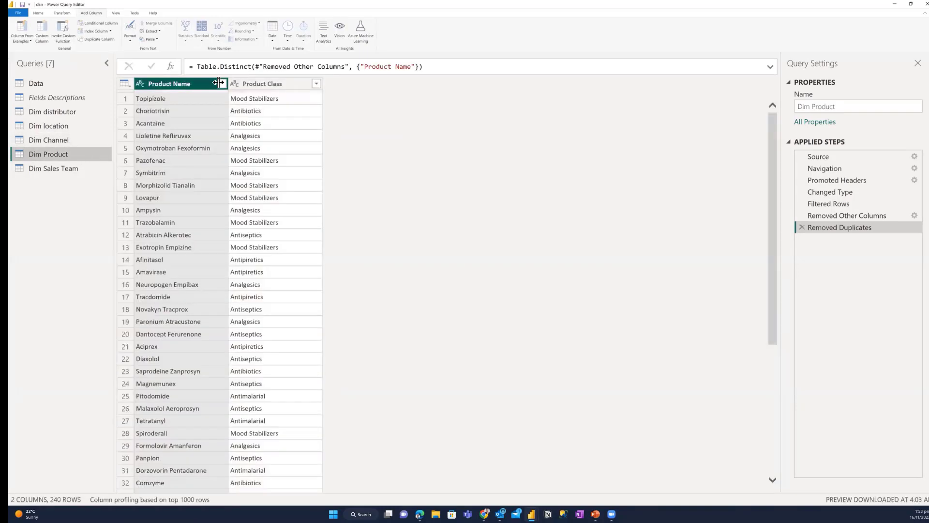
left_click(68, 173)
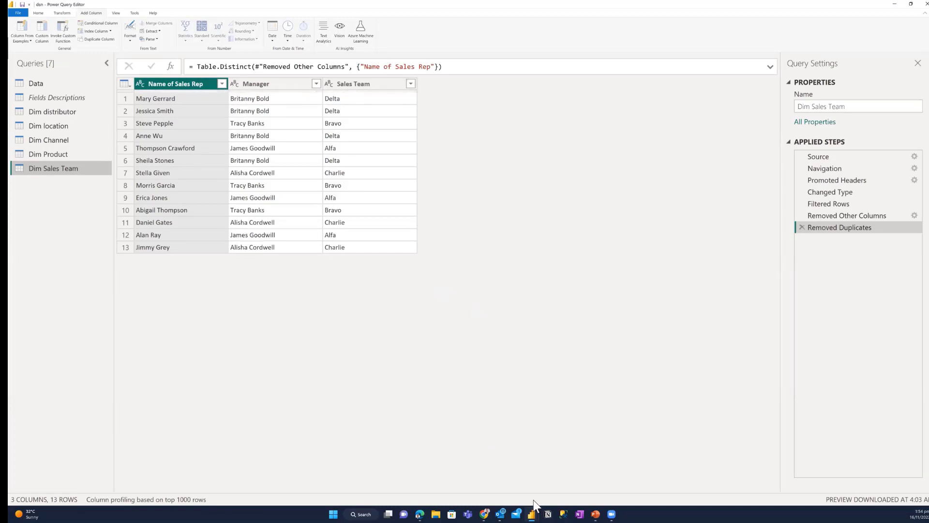
Step: Switch to the Power BI Desktop window and examine the relationships between the dimension tables and the Data table in the model view
mouse_move(533, 501)
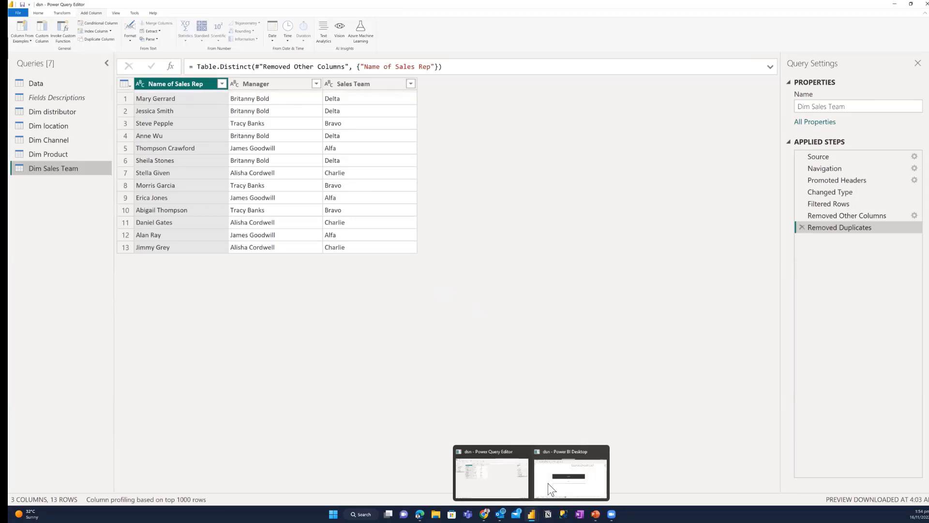
left_click(548, 483)
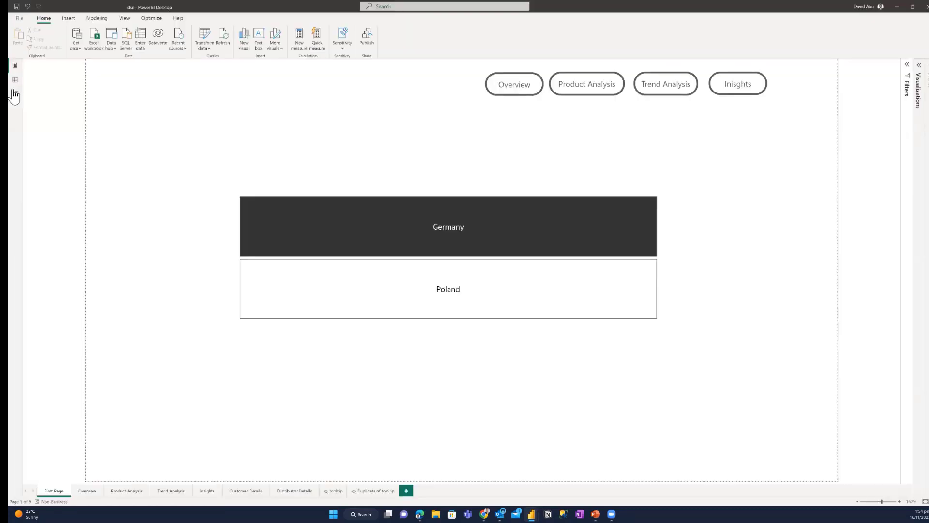
left_click(14, 94)
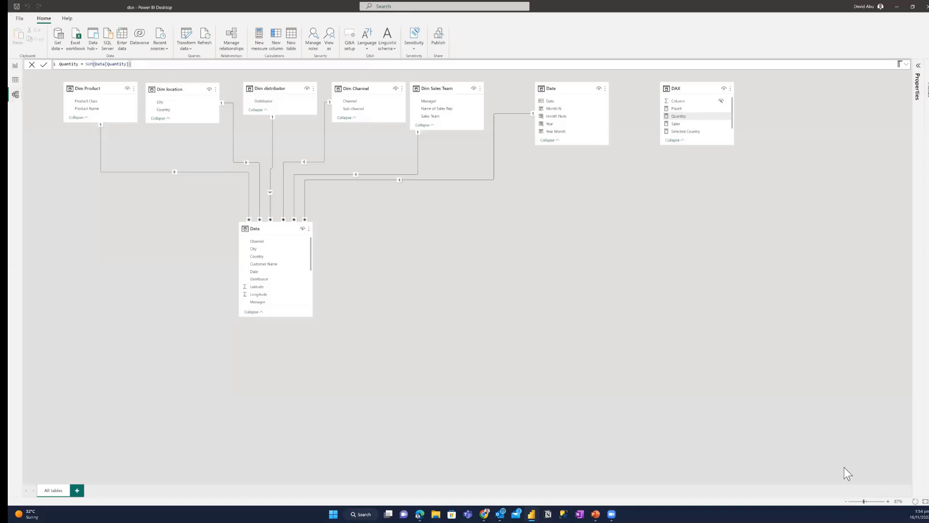
left_click(867, 502)
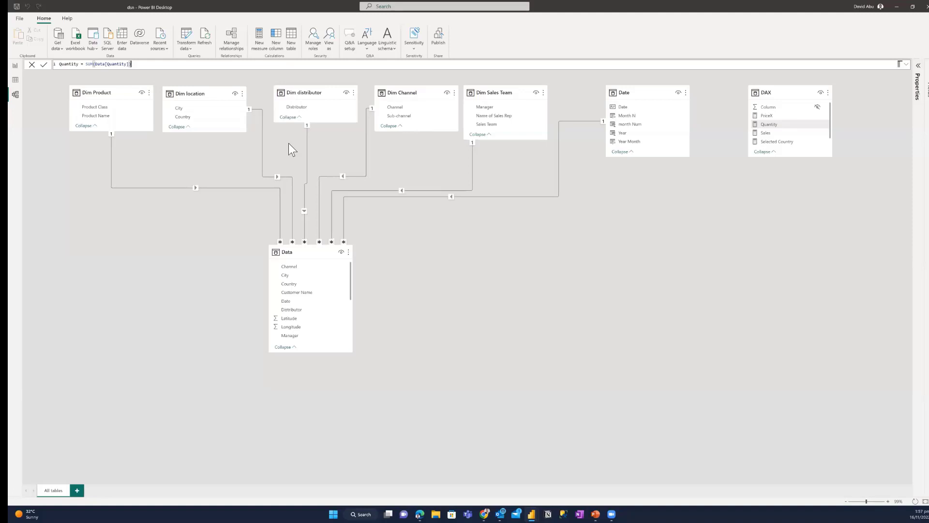
Step: Inspect the Date table's data and the DAX formulas of its month Num, Month N and Year columns
left_click(14, 84)
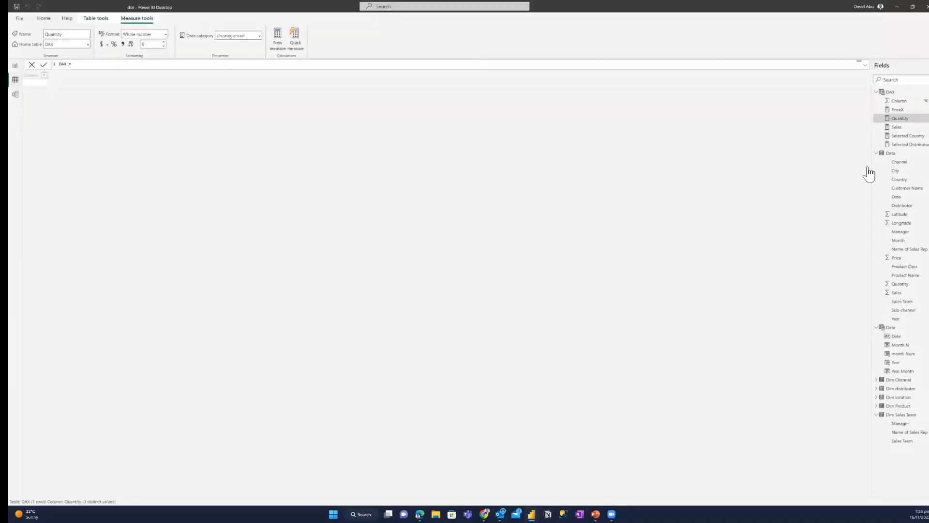
left_click(892, 329)
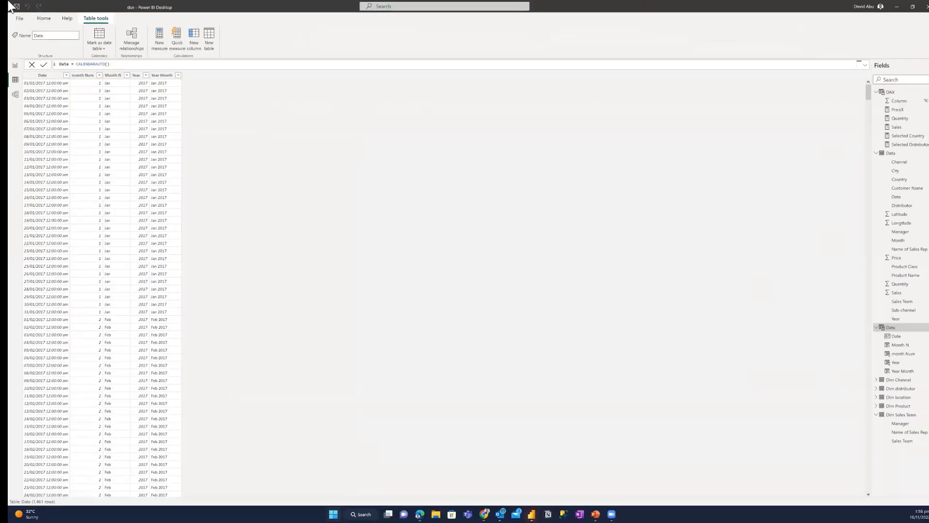
left_click(81, 76)
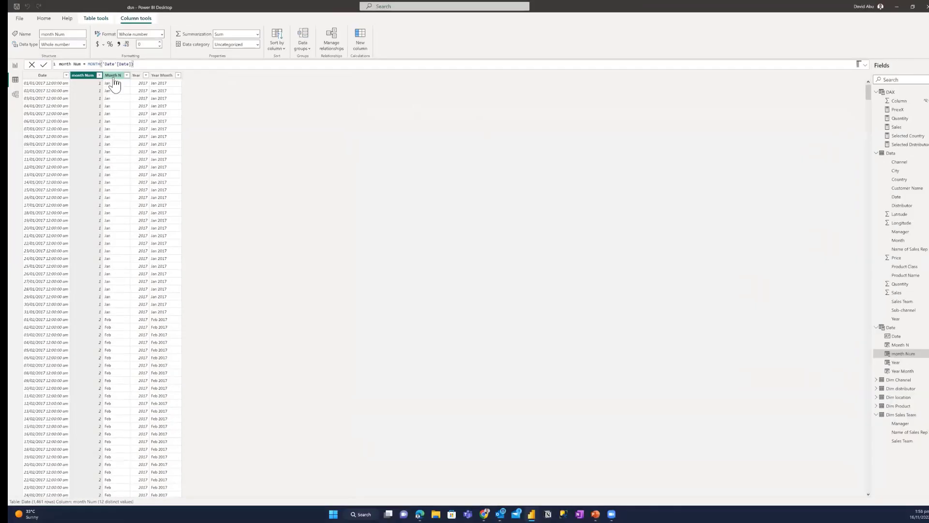
left_click(114, 77)
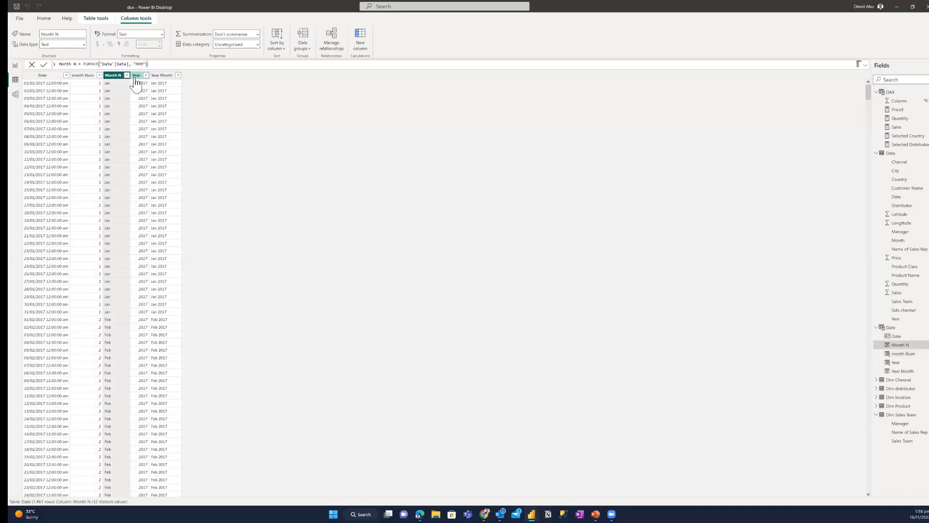
left_click(136, 77)
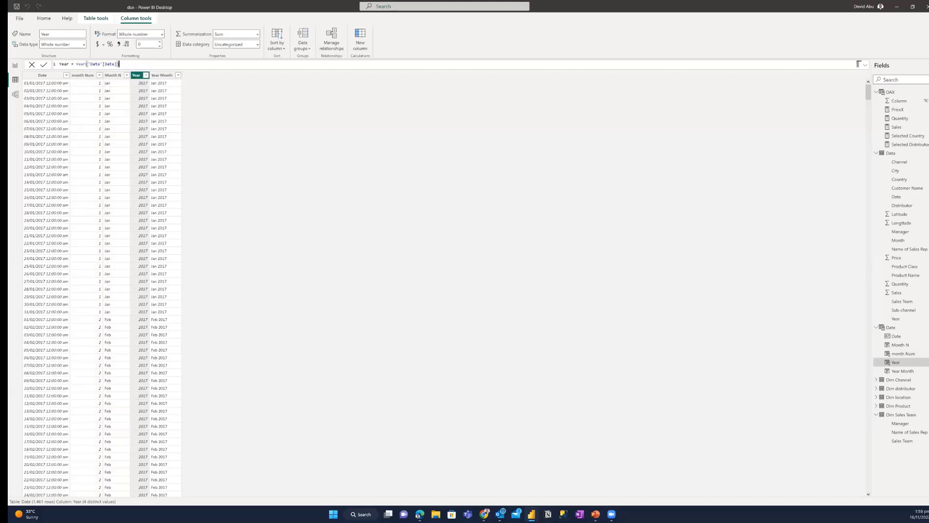
Step: Return to the report's First Page and switch the country slicer between Germany and Poland, leaving Poland selected
left_click(13, 69)
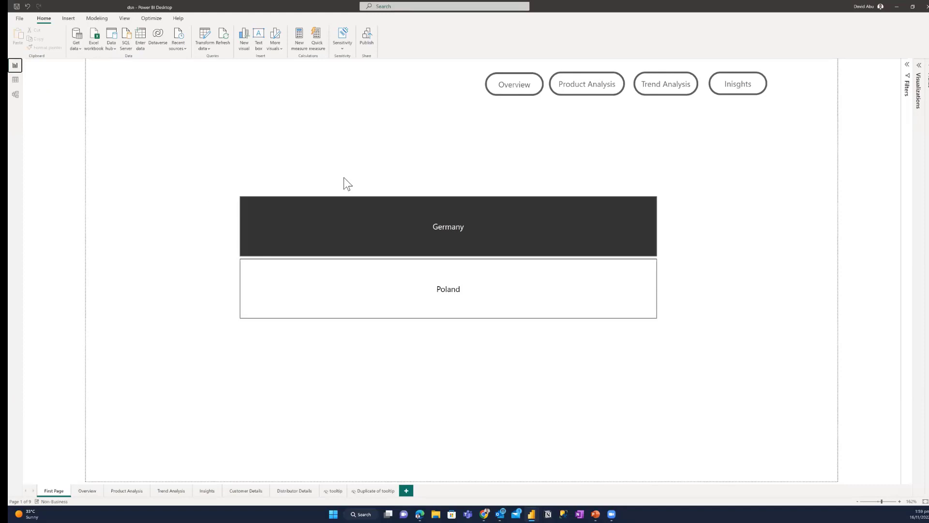
left_click(392, 236)
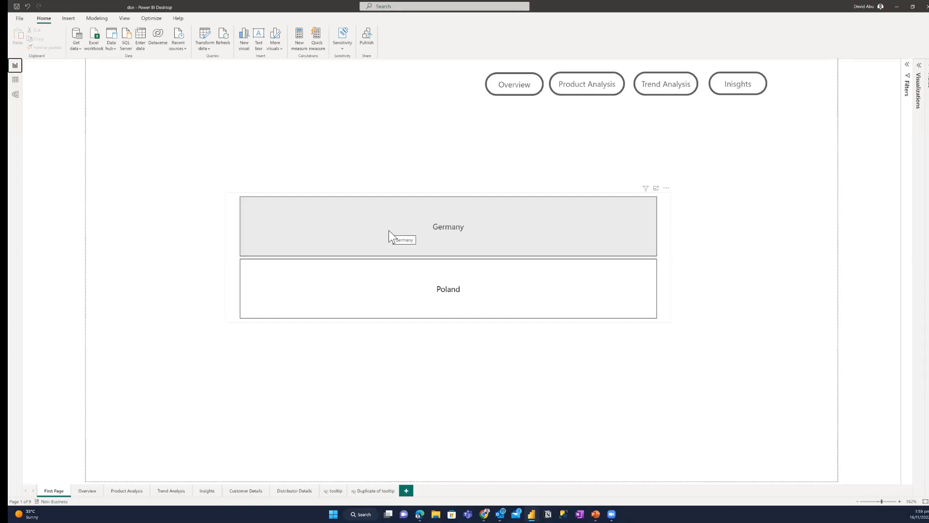
left_click(297, 229)
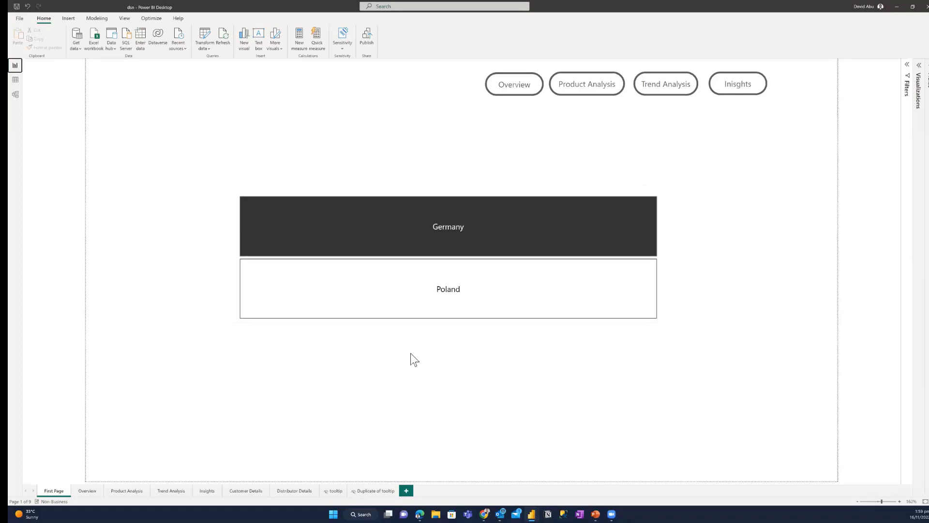
left_click(405, 312)
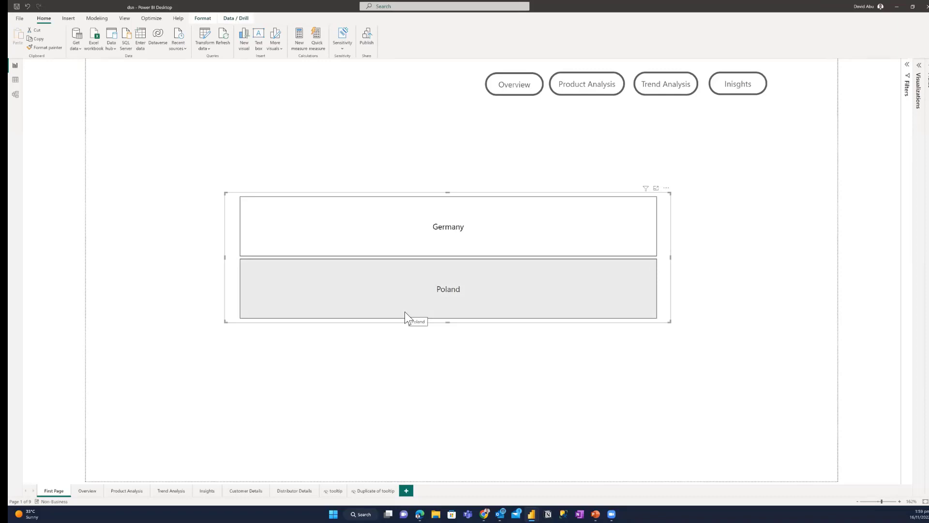
left_click(405, 311)
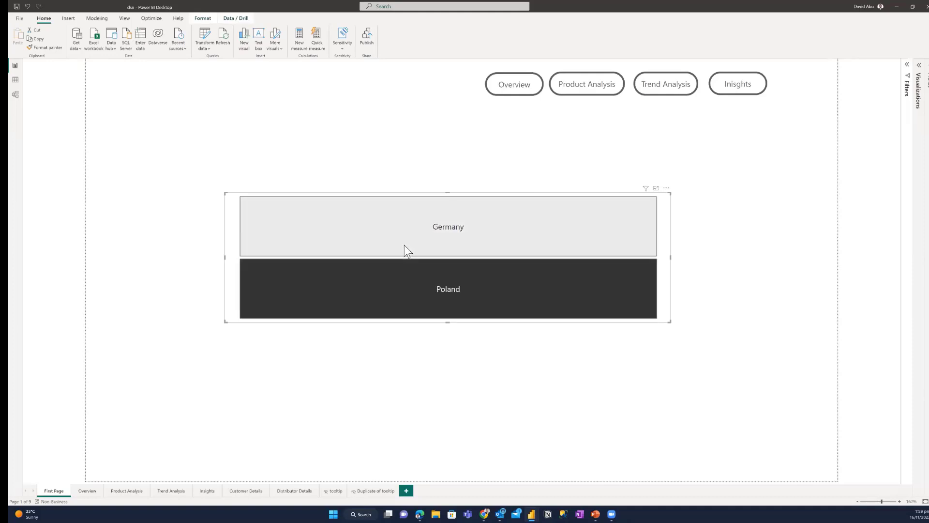
left_click(404, 245)
left_click(412, 287)
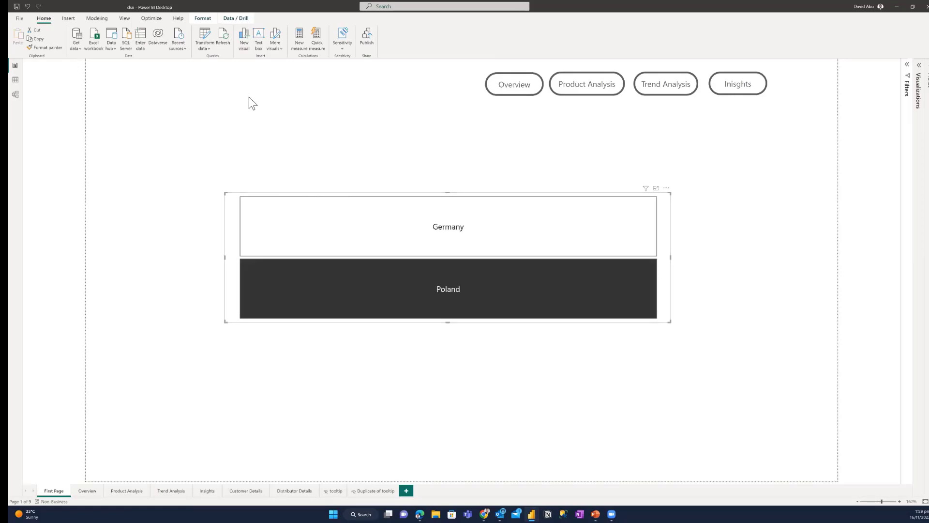
left_click(364, 159)
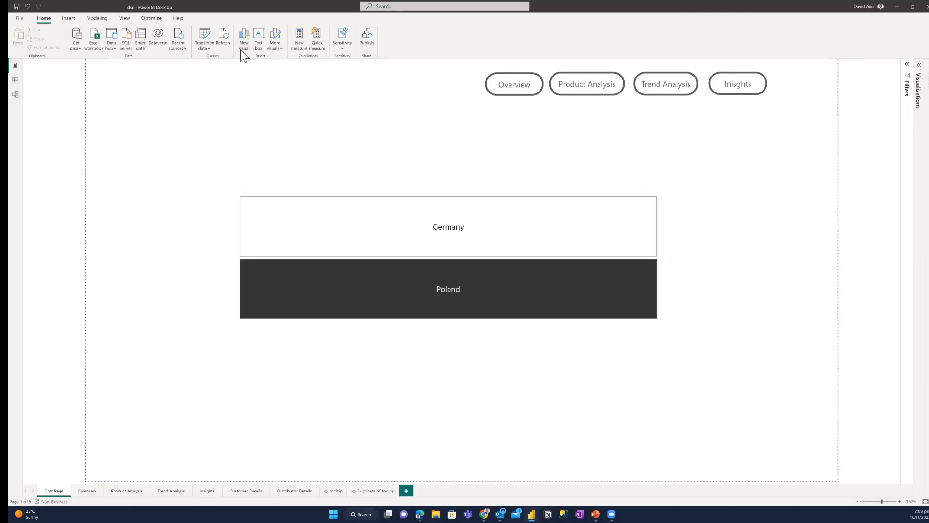
Step: Insert the dsn logo image on the First Page and move it to the upper-left corner of the page
left_click(69, 18)
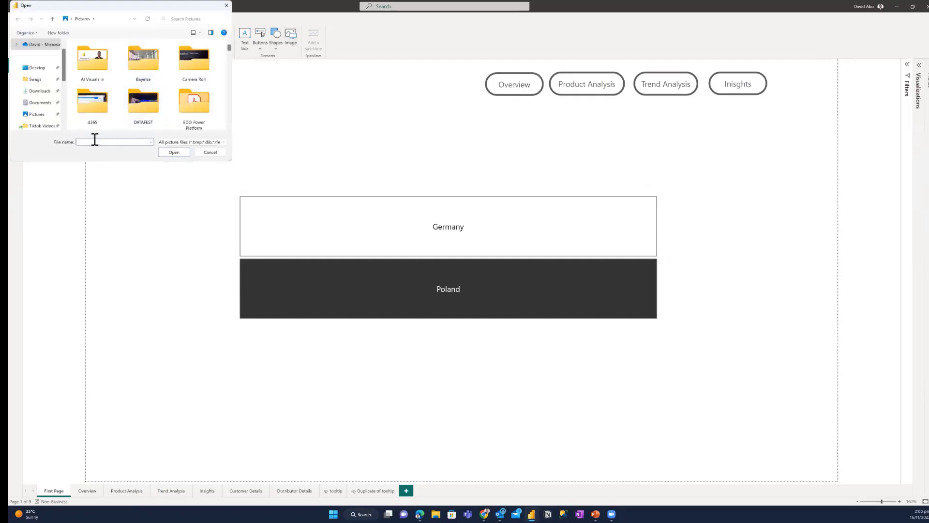
type("dsn")
left_click(175, 153)
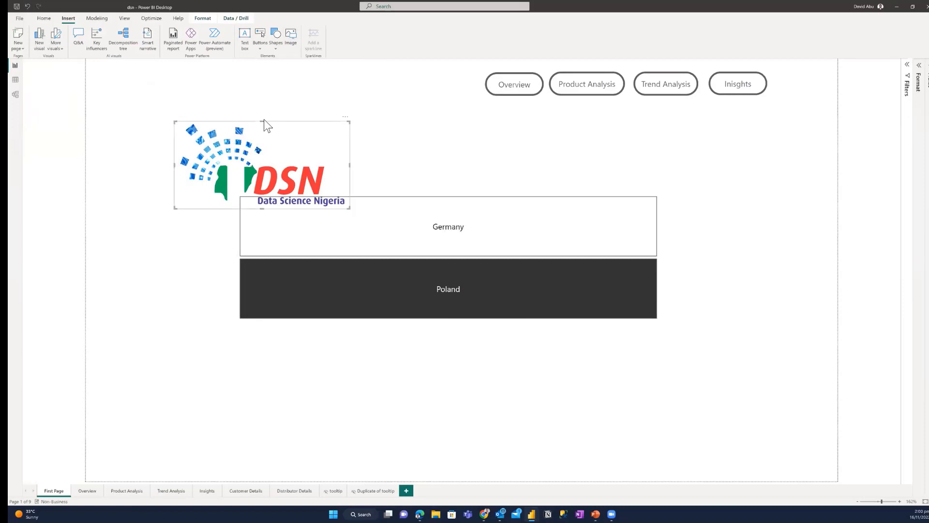
left_click(251, 120)
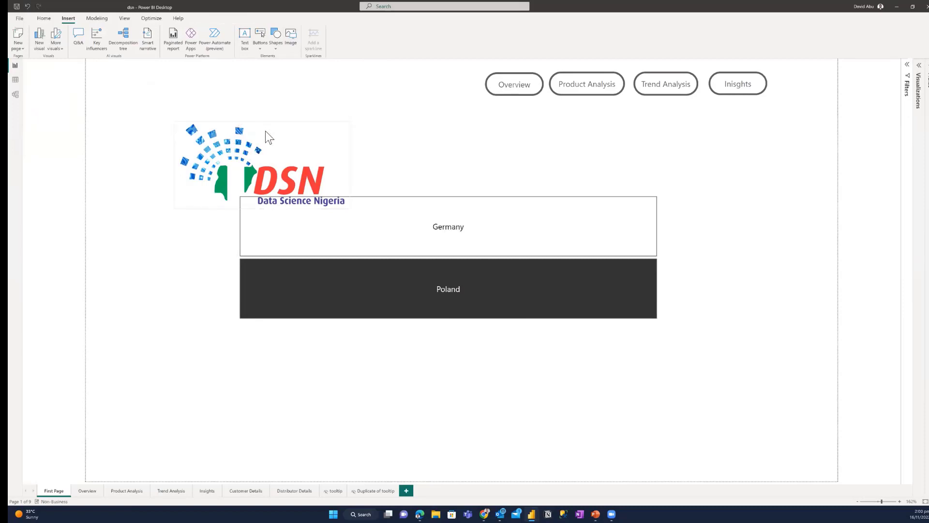
left_click_drag(266, 131, 189, 87)
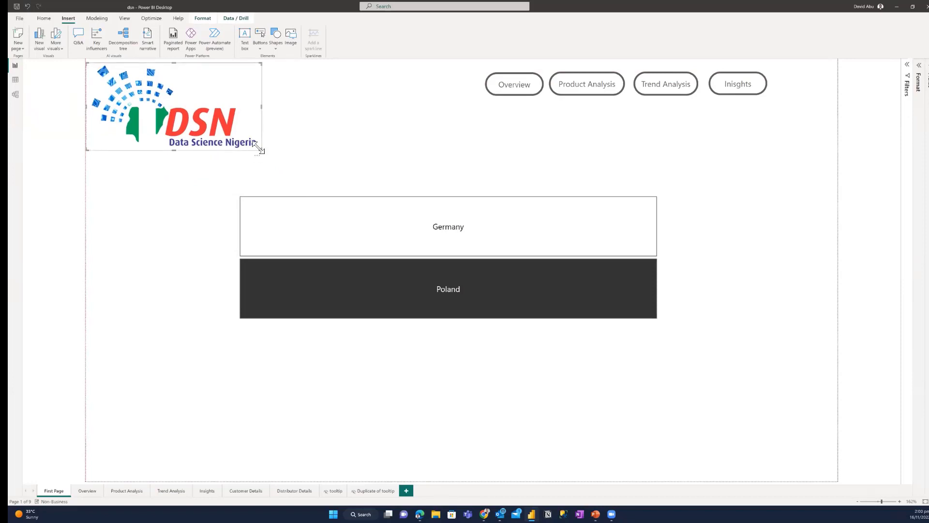
Step: Enlarge and shift the logo, and reshape the country slicer into a taller, narrower block beneath the page navigation buttons
left_click_drag(259, 148, 315, 161)
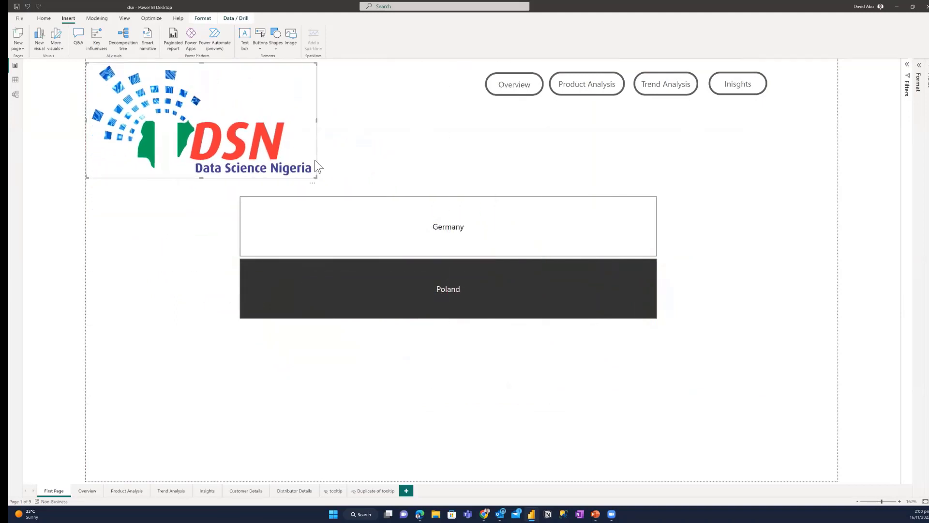
left_click_drag(268, 126, 309, 136)
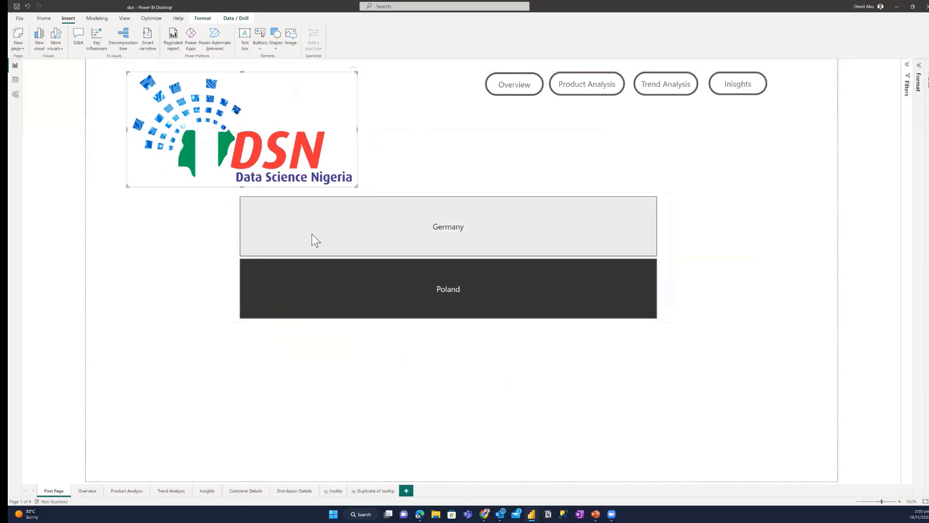
left_click(224, 193)
left_click_drag(224, 193, 480, 136)
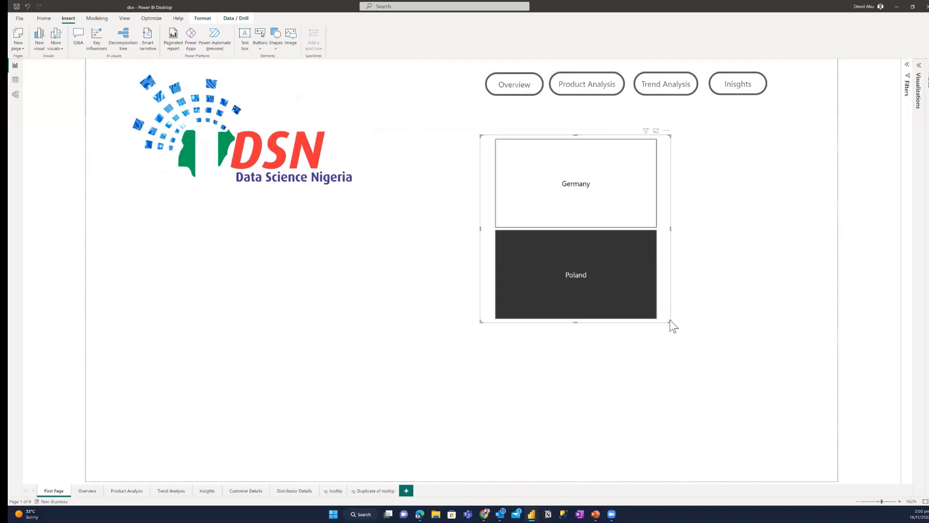
left_click_drag(669, 320, 771, 409)
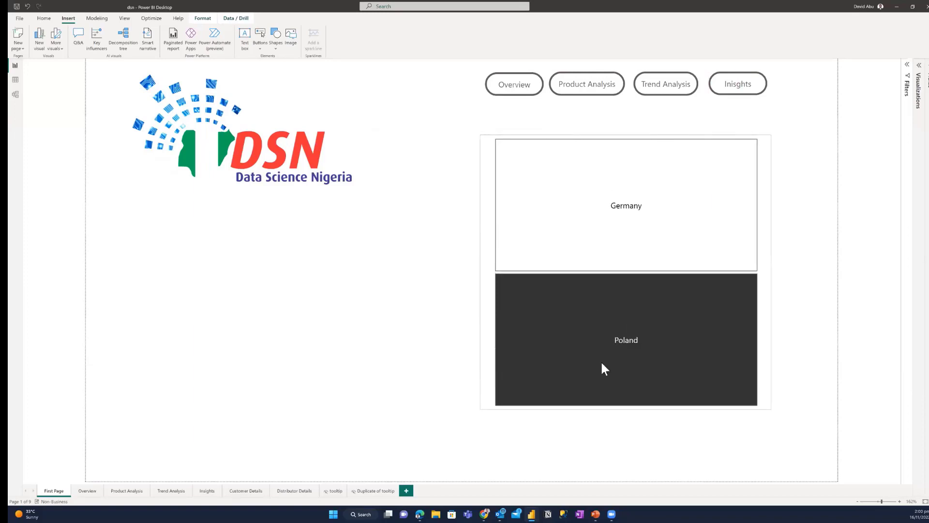
Step: Move the logo down beside the country slicer and enlarge it to fill the space left of the slicer
left_click(207, 177)
left_click_drag(207, 176, 202, 216)
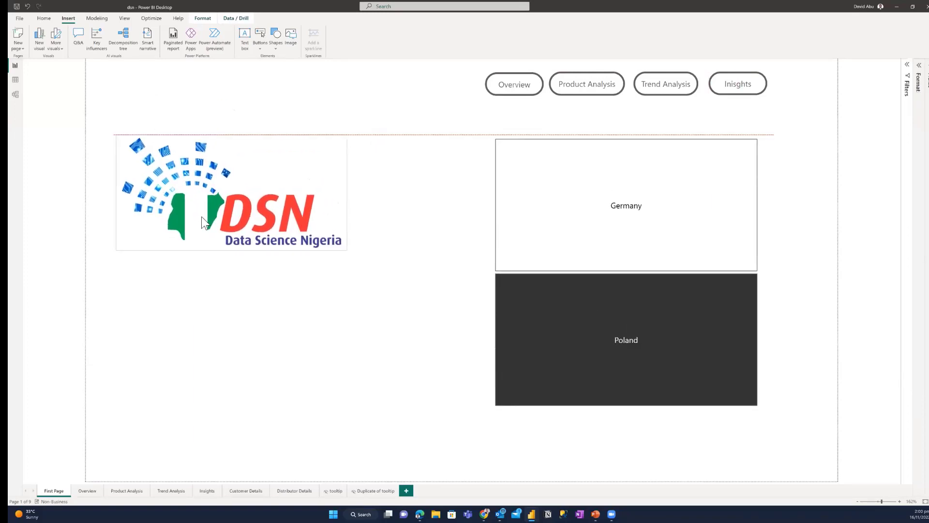
left_click_drag(347, 251, 451, 450)
left_click_drag(321, 231, 322, 293)
left_click(261, 136)
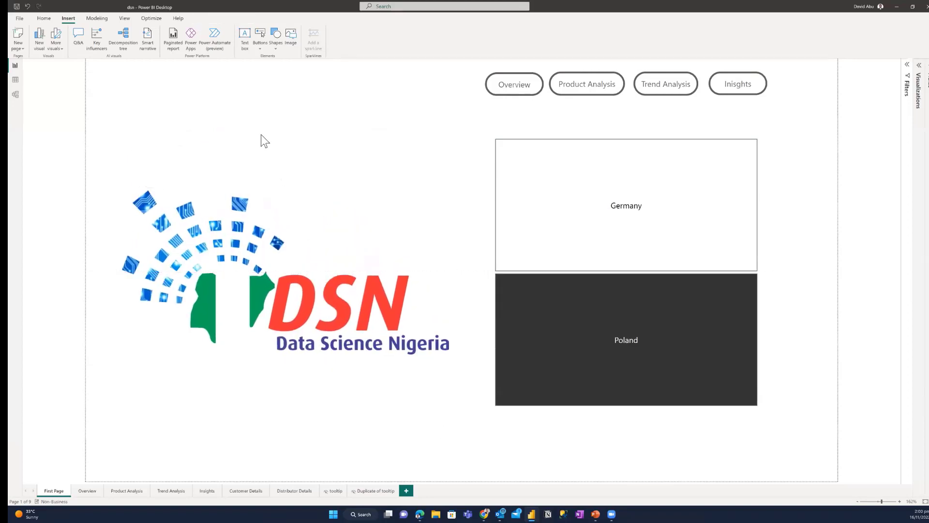
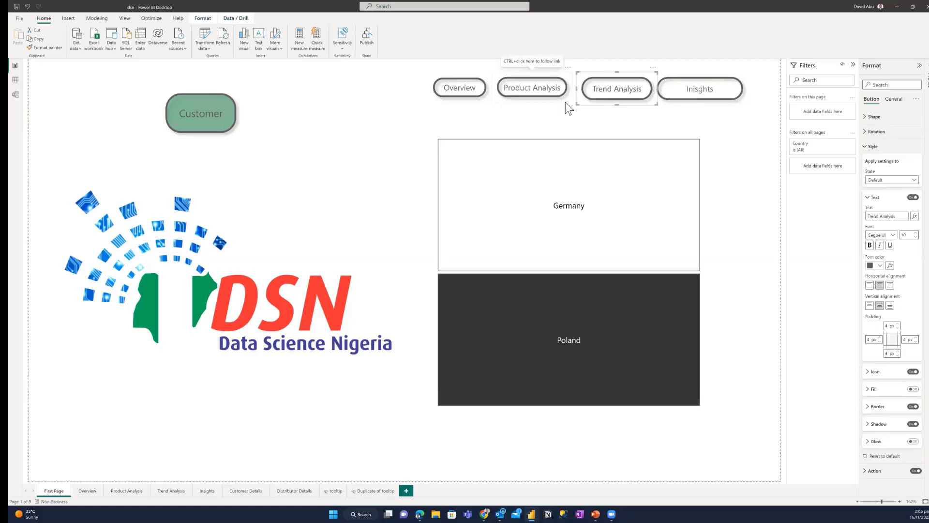
Step: Enlarge the Product Analysis and Overview buttons slightly on the First Page
left_click(565, 100)
left_click_drag(572, 104, 575, 108)
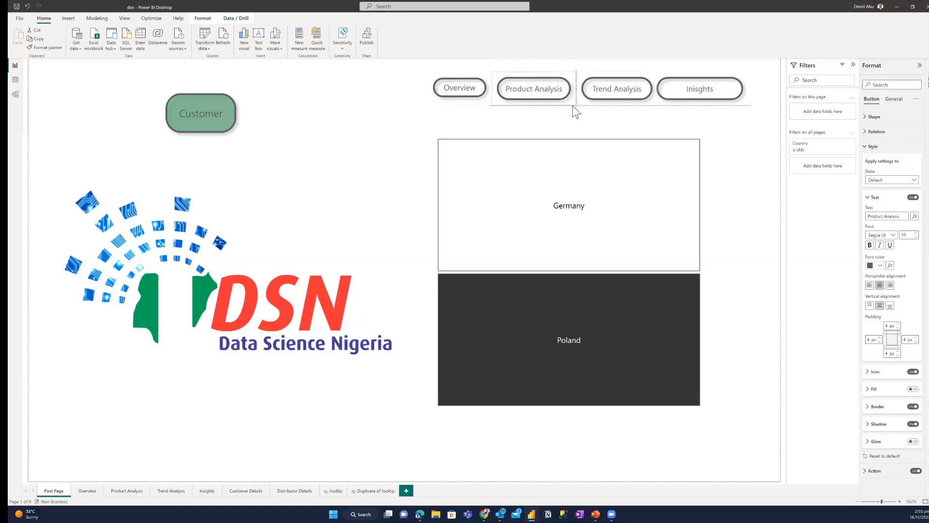
left_click(484, 102)
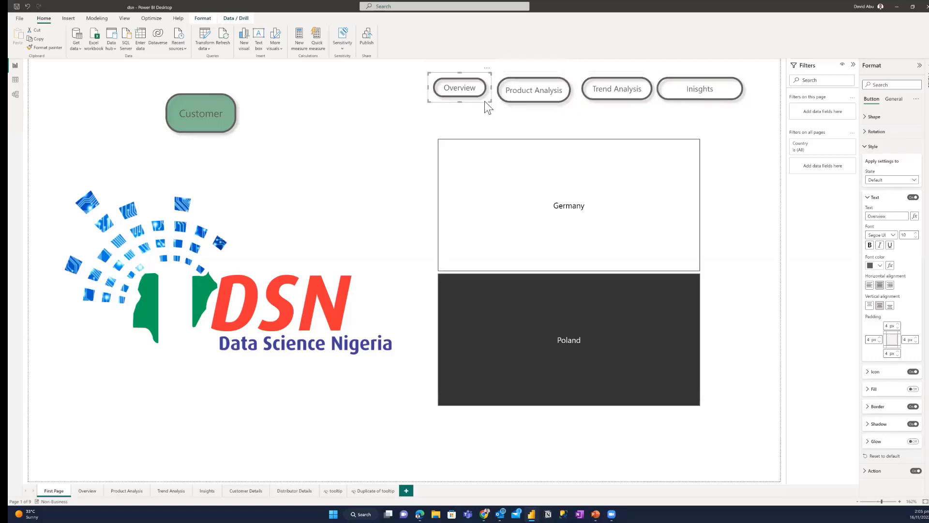
left_click_drag(489, 103, 494, 110)
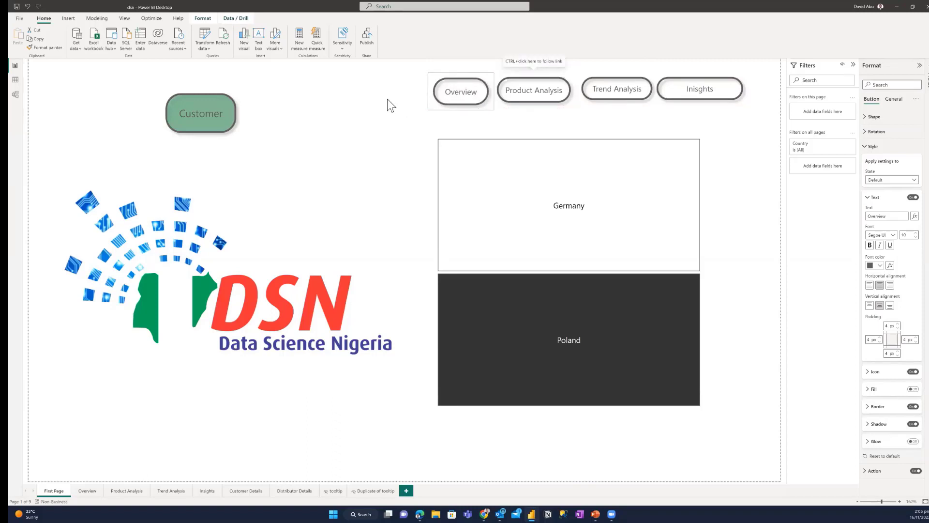
left_click(352, 92)
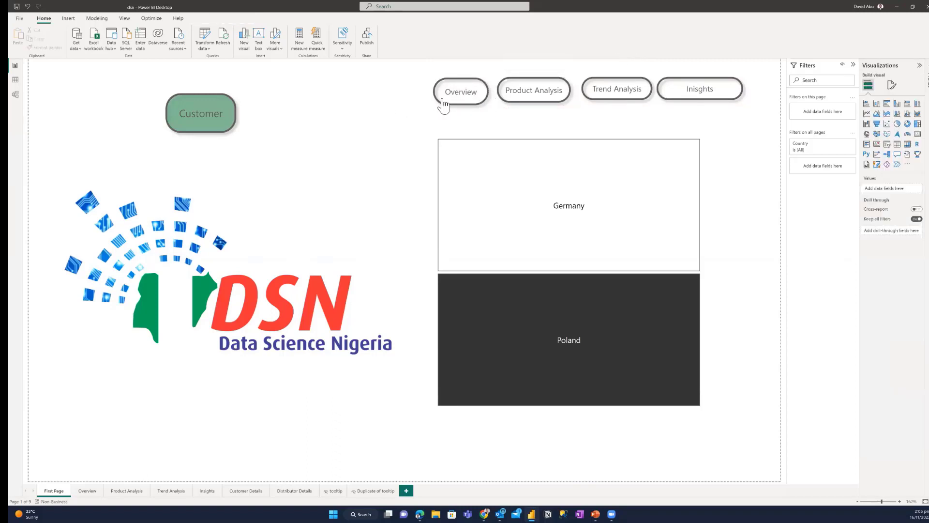
Step: Enable the Customer button's action and set it to Page navigation with Customer Details as the destination
left_click(224, 135)
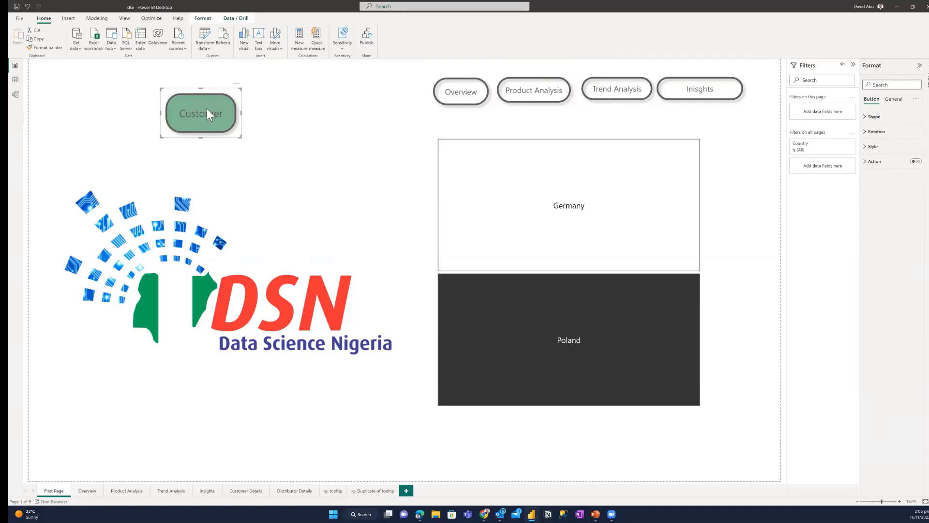
left_click(915, 163)
left_click(865, 167)
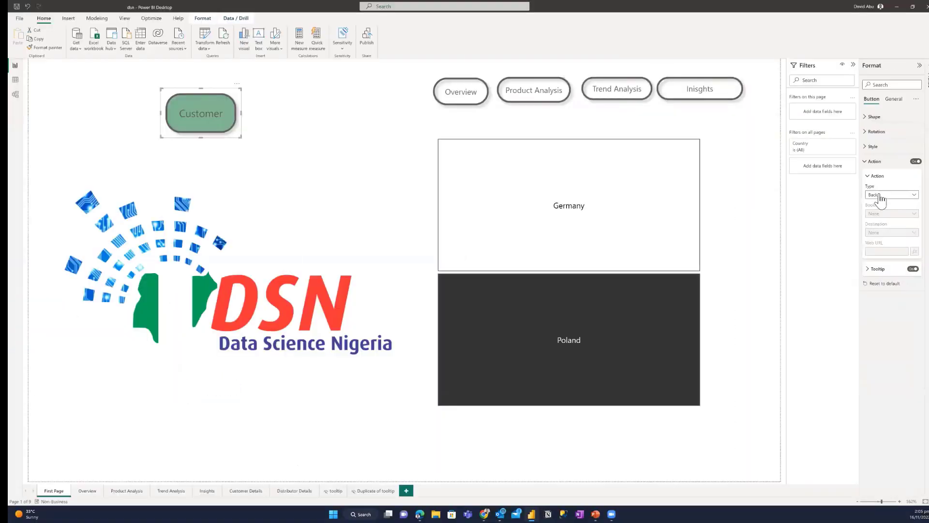
left_click(884, 196)
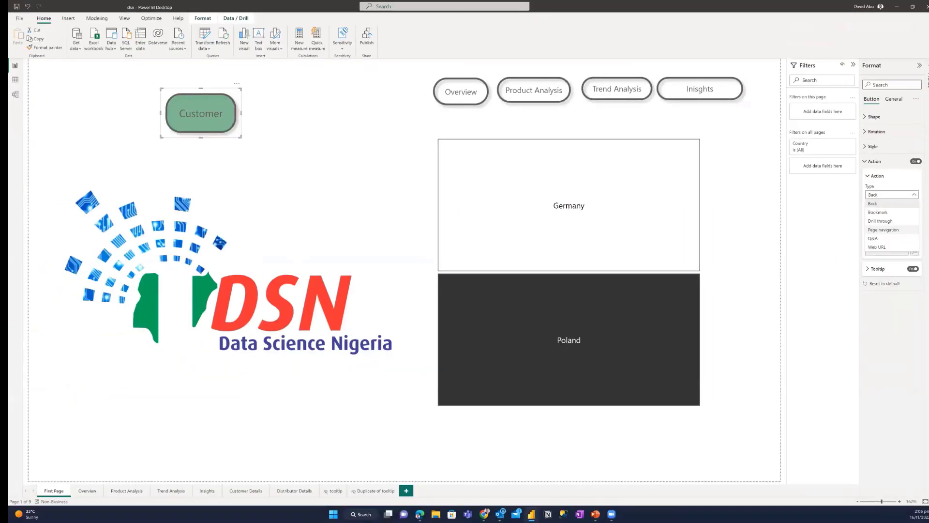
left_click(883, 230)
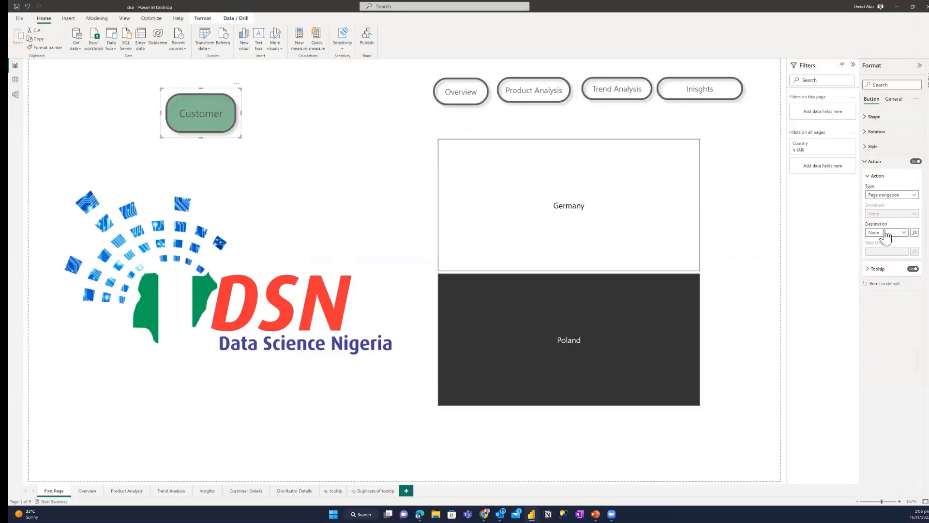
left_click(886, 234)
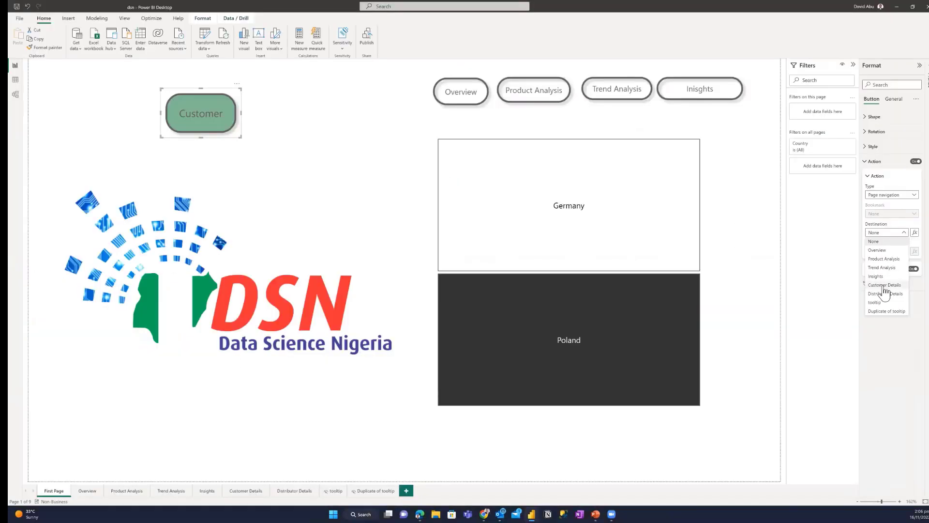
left_click(829, 286)
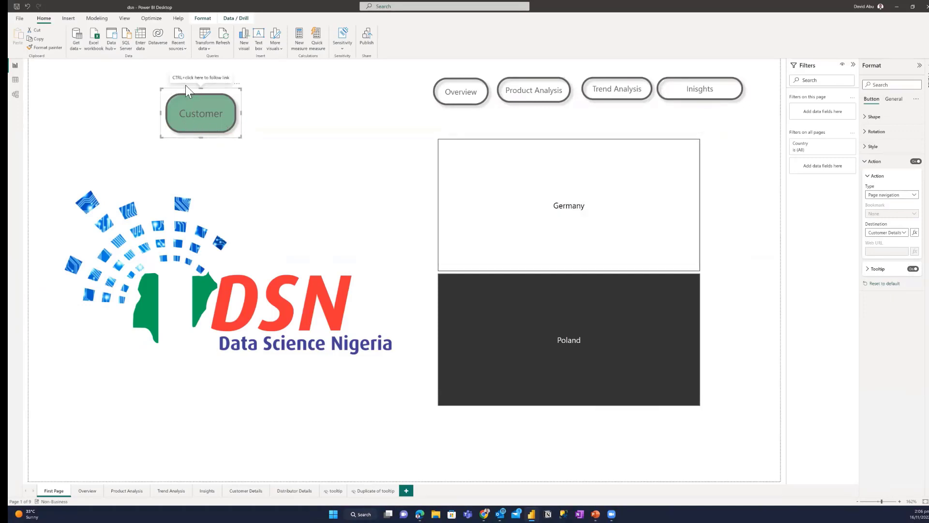
Step: Test the Customer button's link, return to the First Page and open the Overview page
left_click(191, 124, "ctrl")
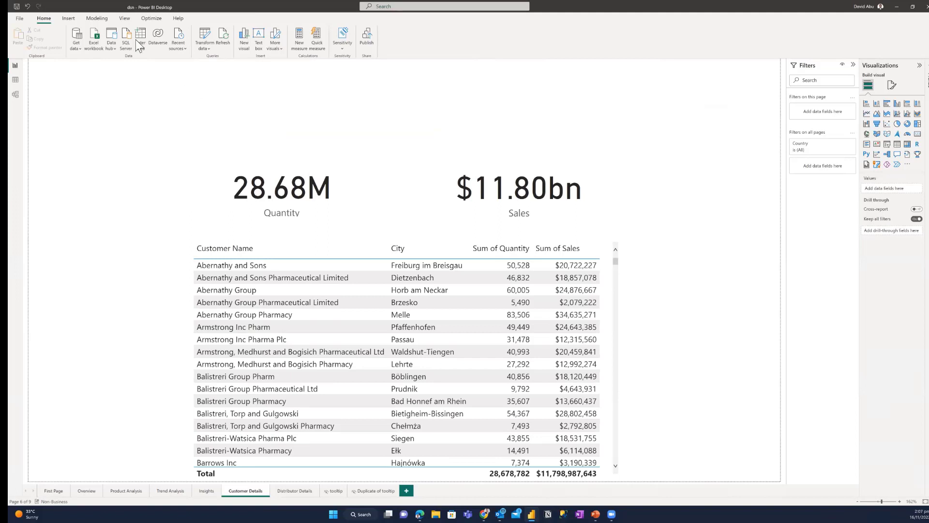
left_click(60, 490)
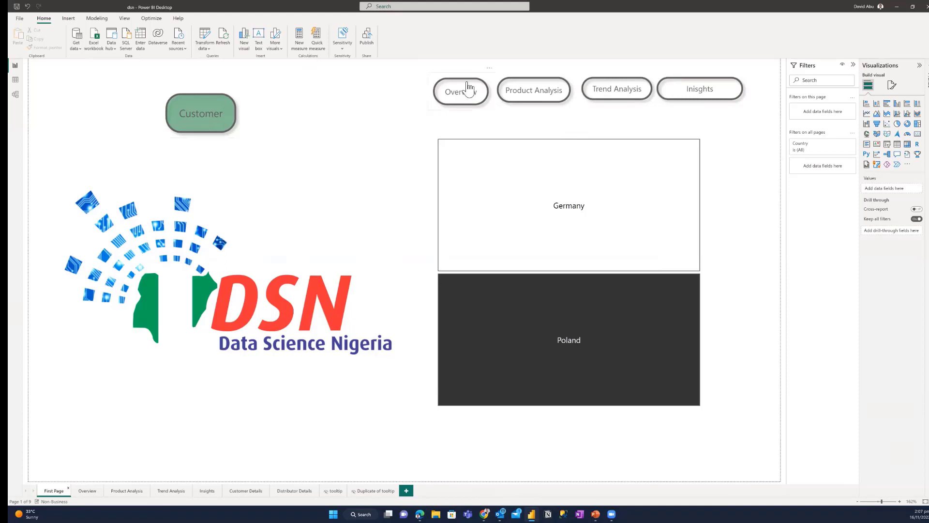
left_click(87, 491)
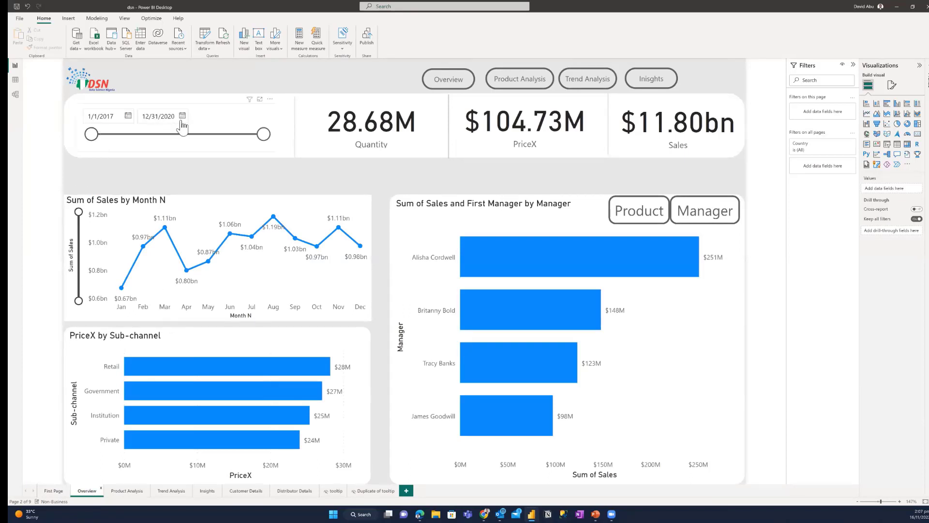
Step: Insert a rounded rectangle on the Overview page, stretch it into a wide banner over the card row and delete it
left_click(269, 111)
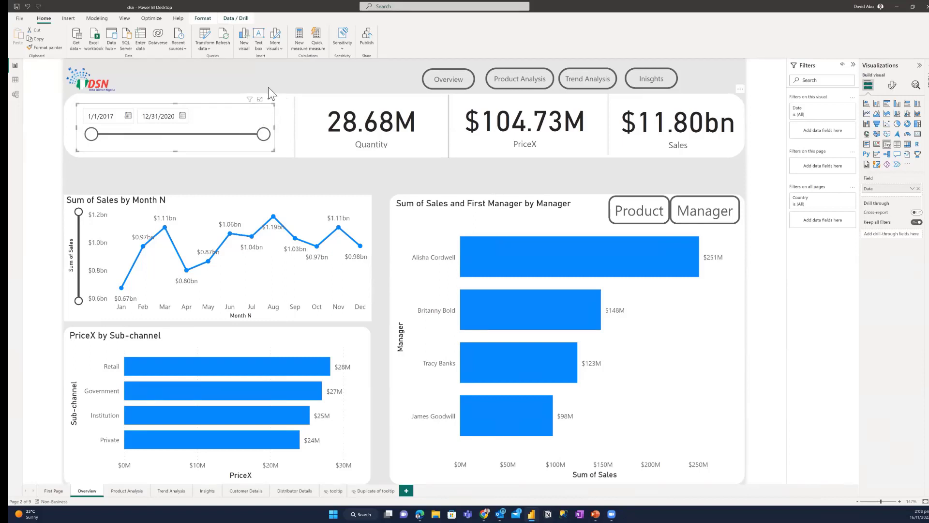
left_click(69, 20)
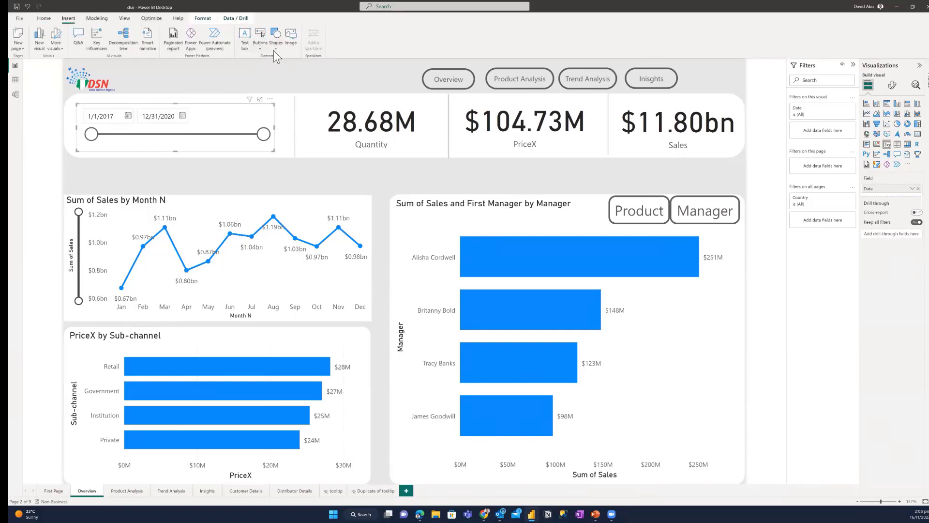
left_click(274, 48)
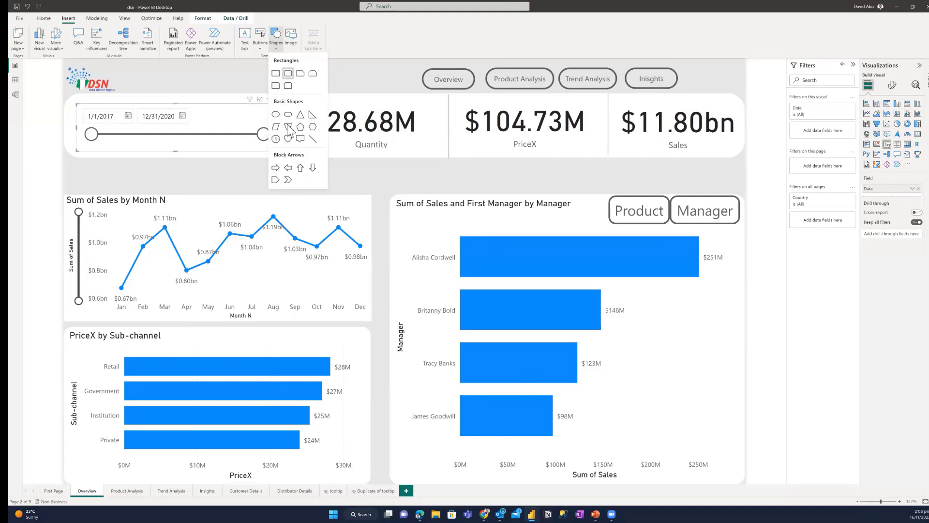
left_click(288, 73)
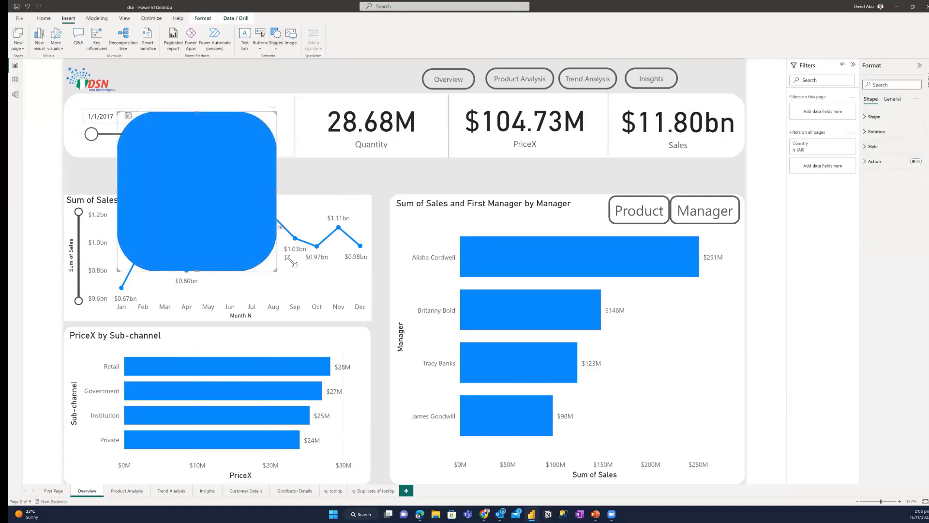
left_click_drag(503, 228, 741, 177)
left_click_drag(440, 120, 422, 124)
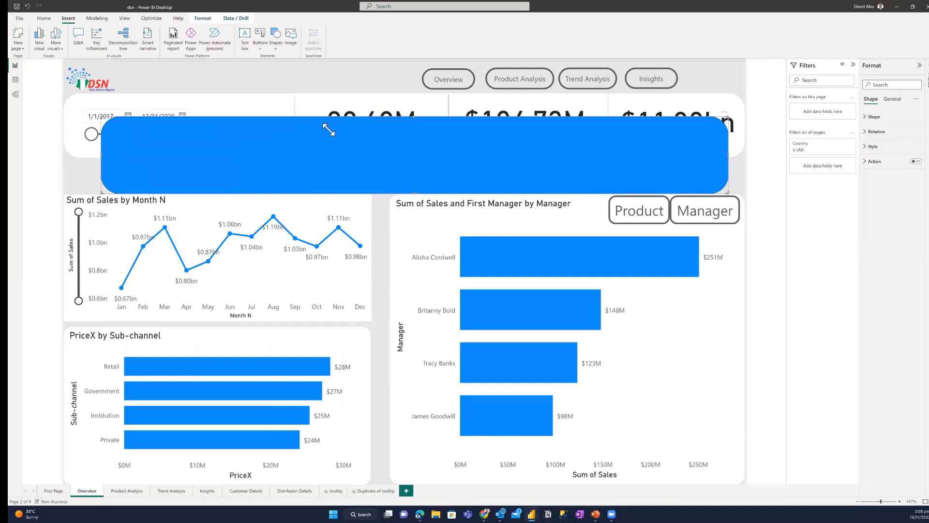
key("Delete")
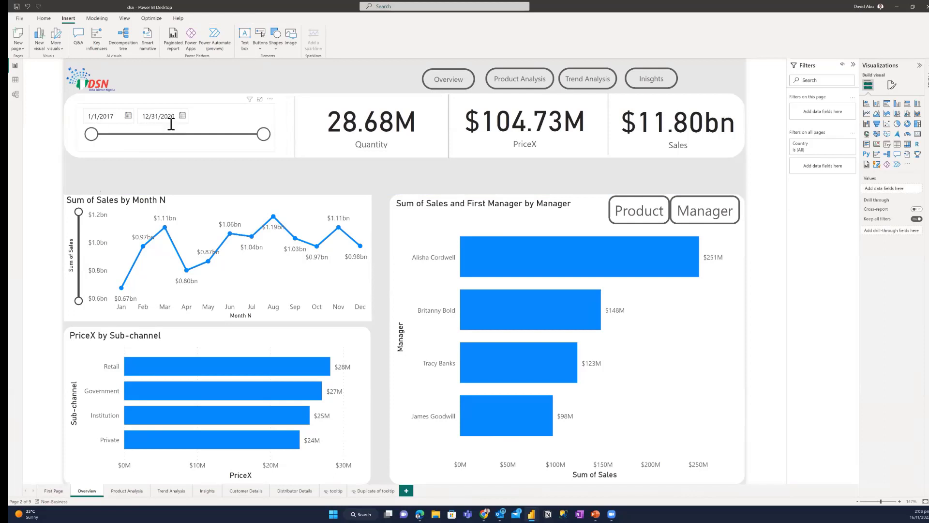
Step: Delete the date range slicer from the Overview page
left_click(213, 120)
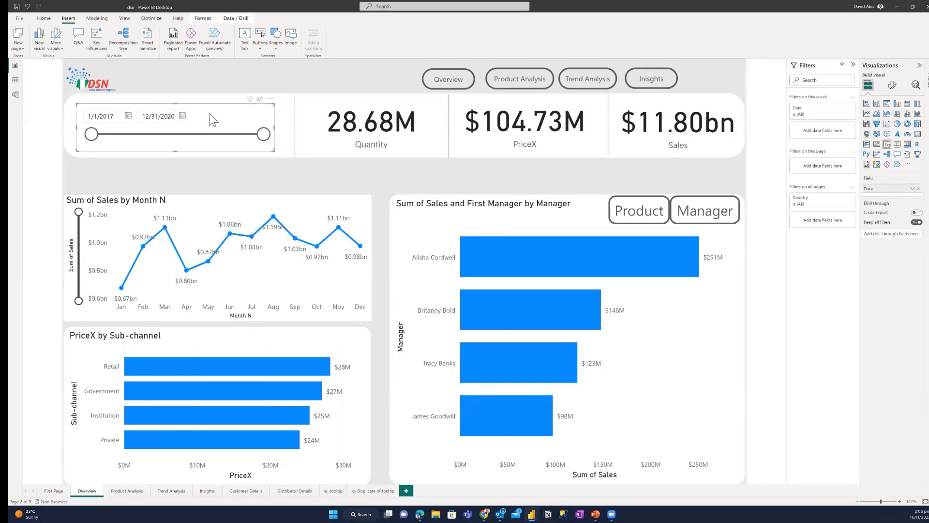
left_click(271, 100)
key("Escape")
key("Delete")
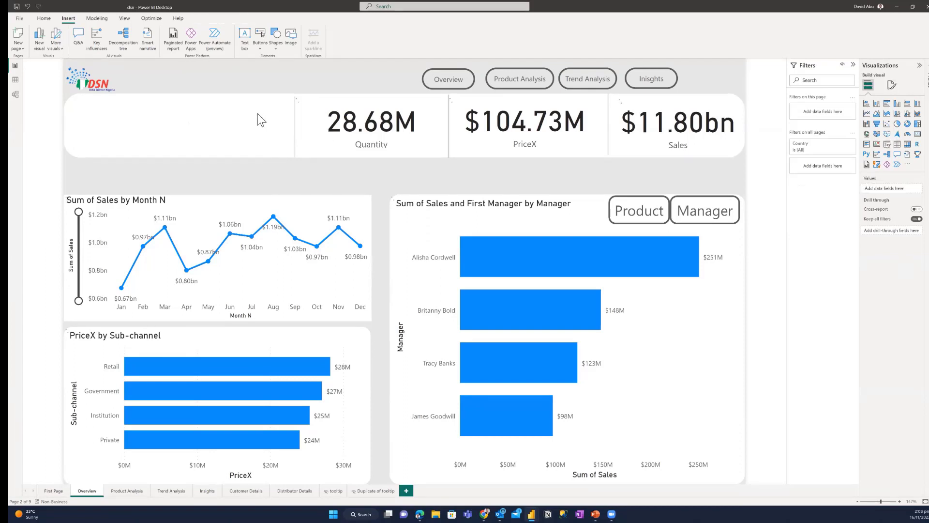
Step: Add a new slicer to the Overview page with the Date field from the Date table
left_click(887, 145)
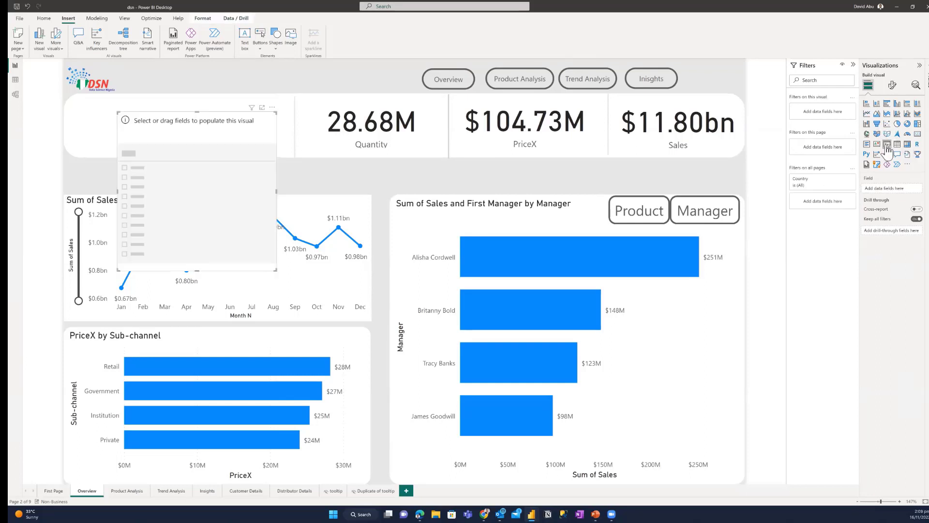
left_click(920, 69)
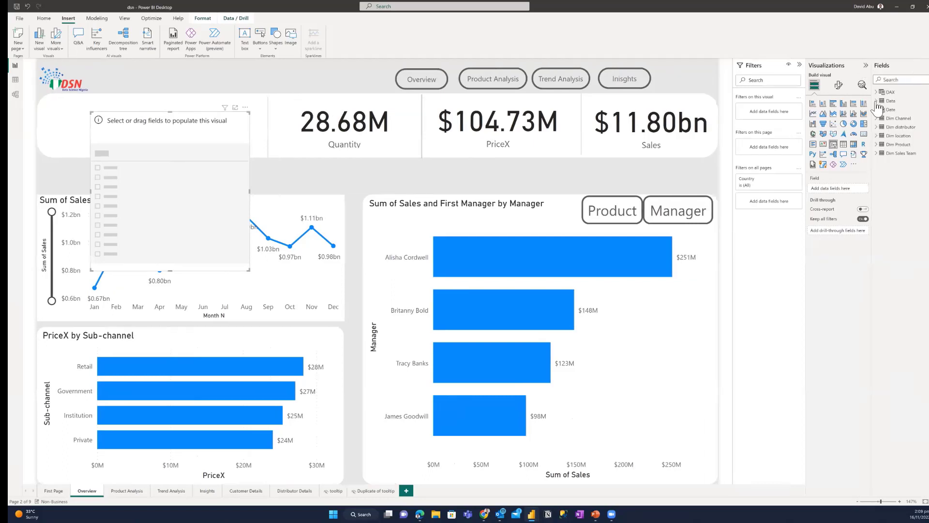
left_click(878, 109)
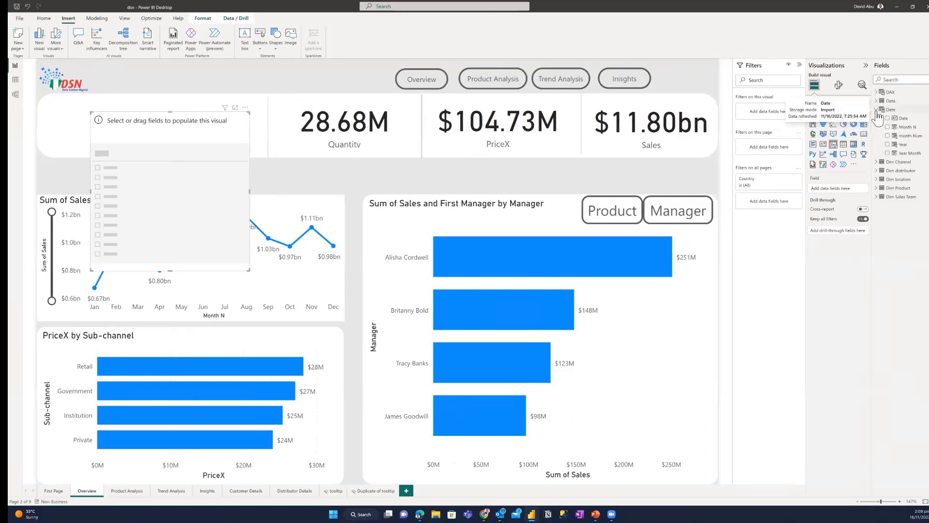
left_click(888, 119)
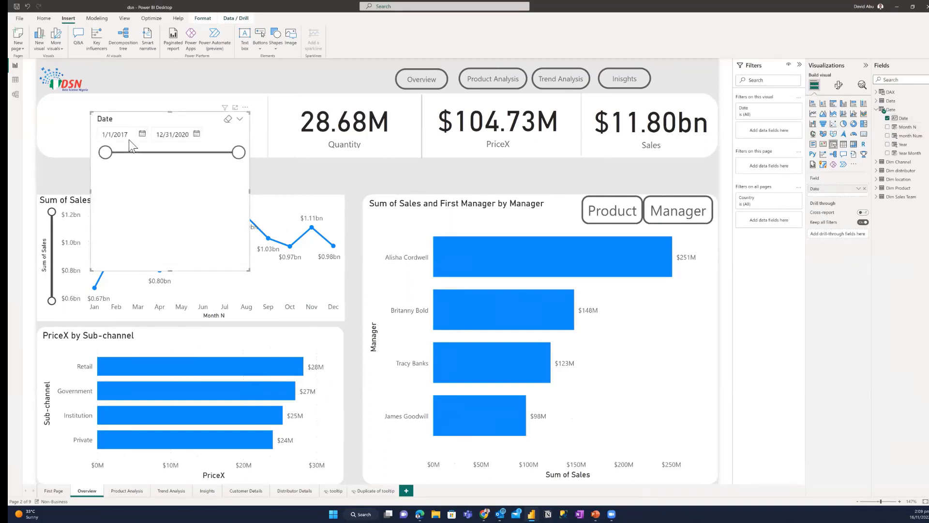
Step: Switch the Date slicer to the List style and check the options available for its Date field
left_click(239, 120)
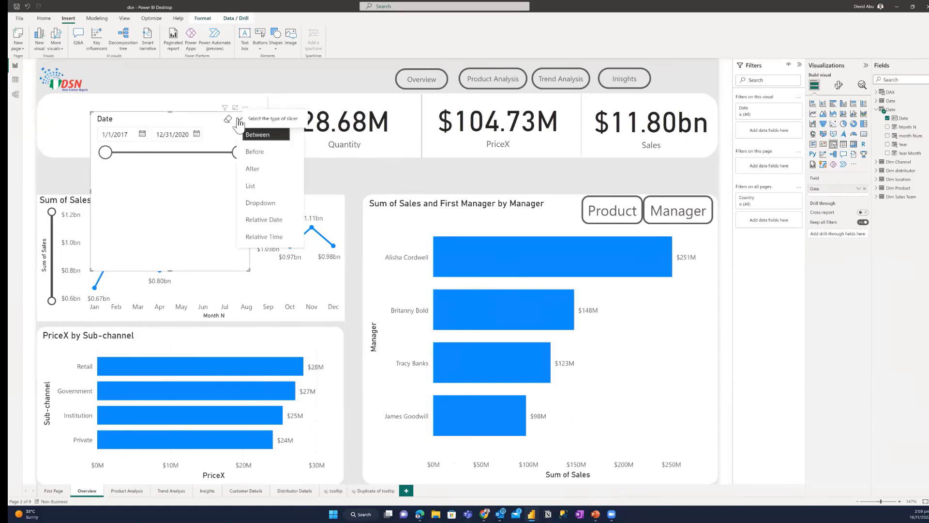
left_click(254, 188)
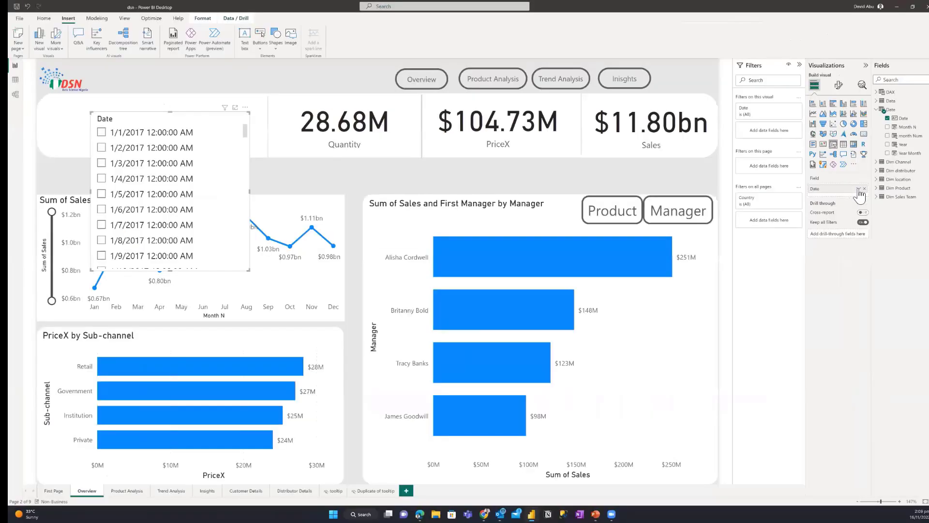
left_click(822, 189)
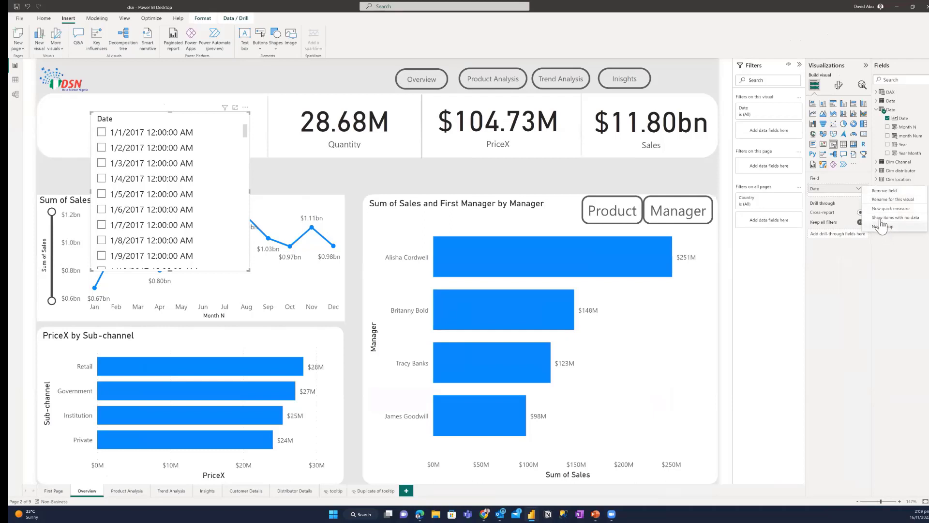
left_click(859, 190)
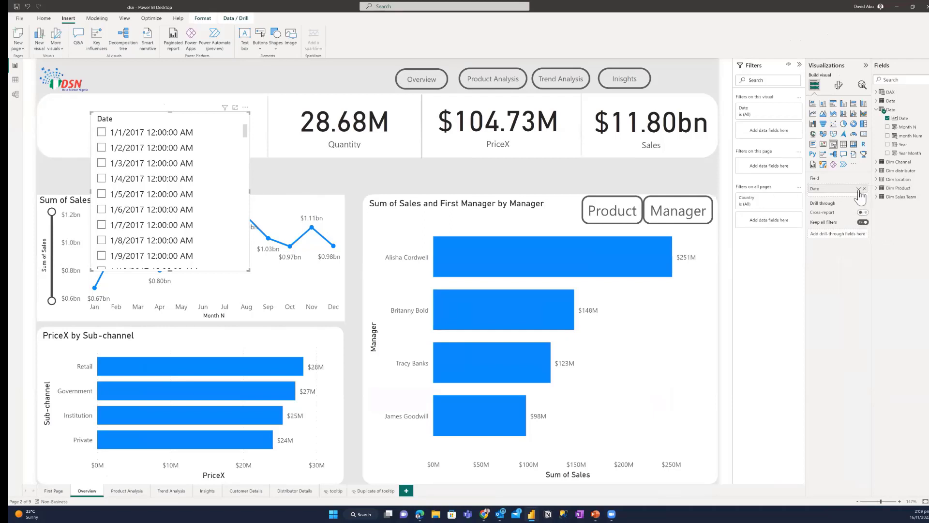
left_click(860, 192)
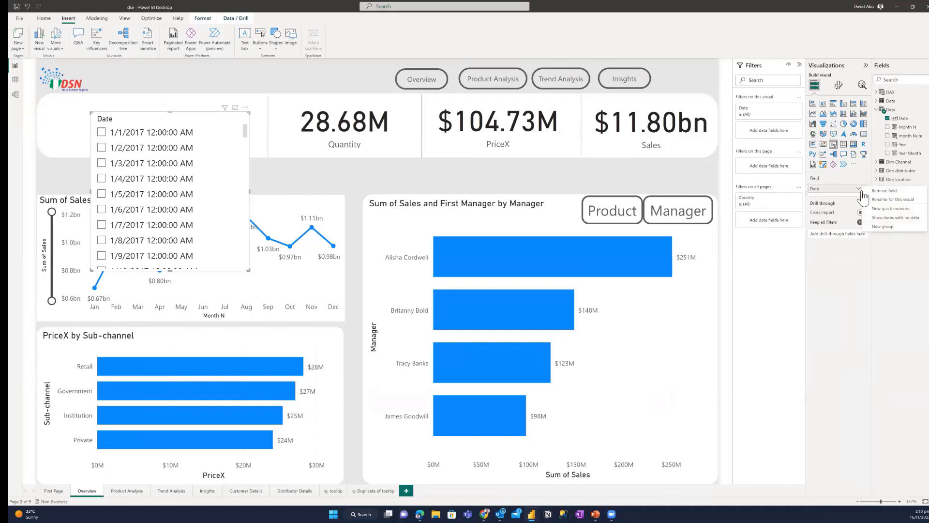
left_click(861, 242)
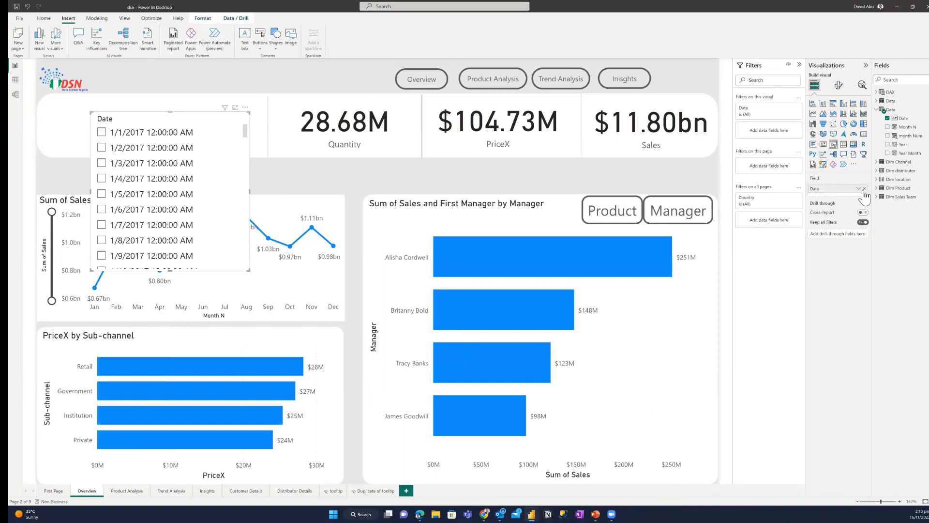
Step: Remove the Date field from the slicer, add it again from the Date table and recheck its field options
left_click(887, 119)
left_click(894, 121)
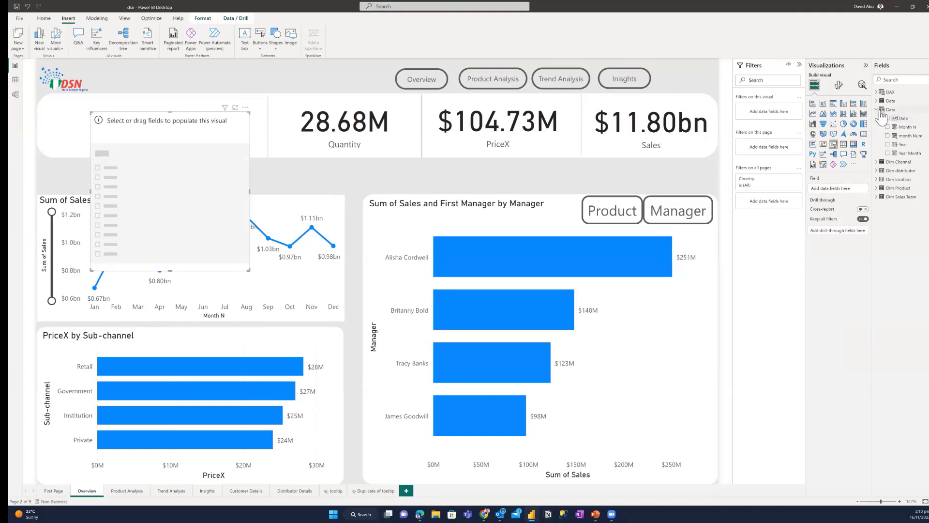
left_click_drag(907, 119, 850, 189)
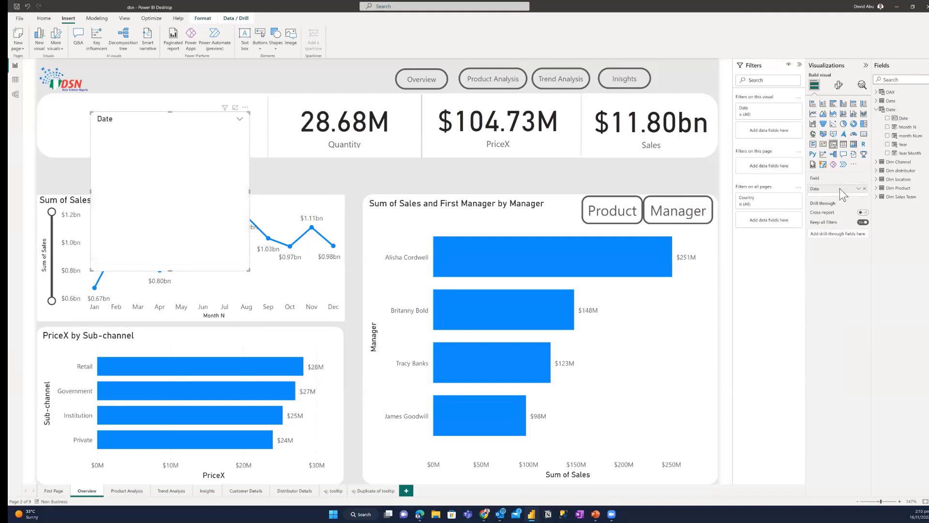
left_click(857, 189)
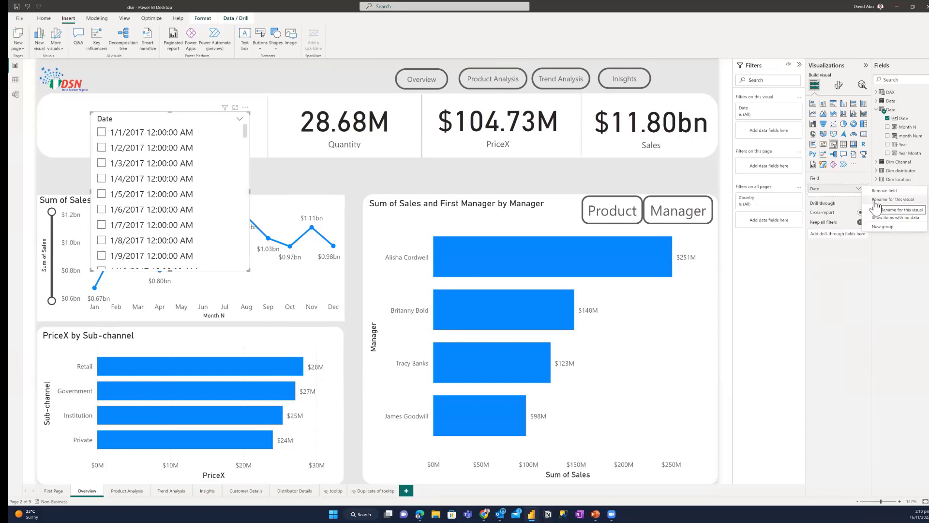
Step: Change the Date slicer to the Between style and try the Before style
left_click(239, 121)
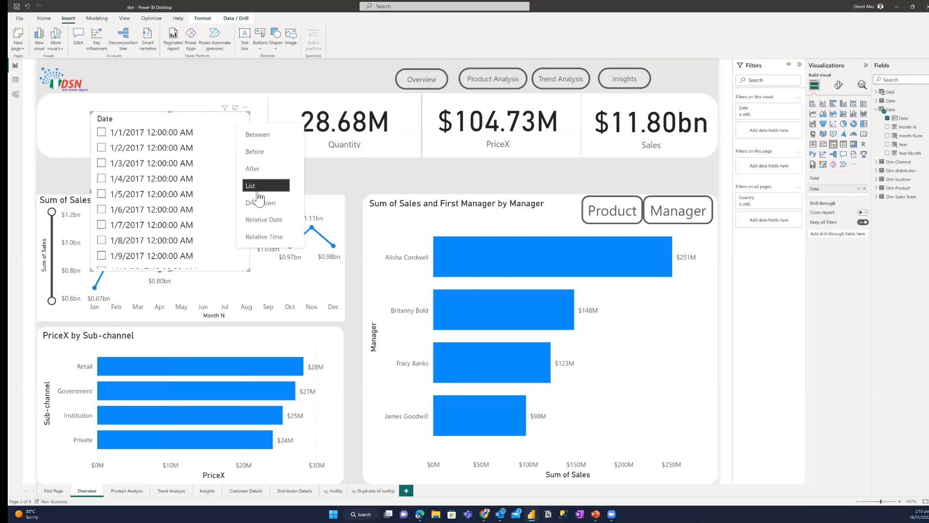
left_click(257, 137)
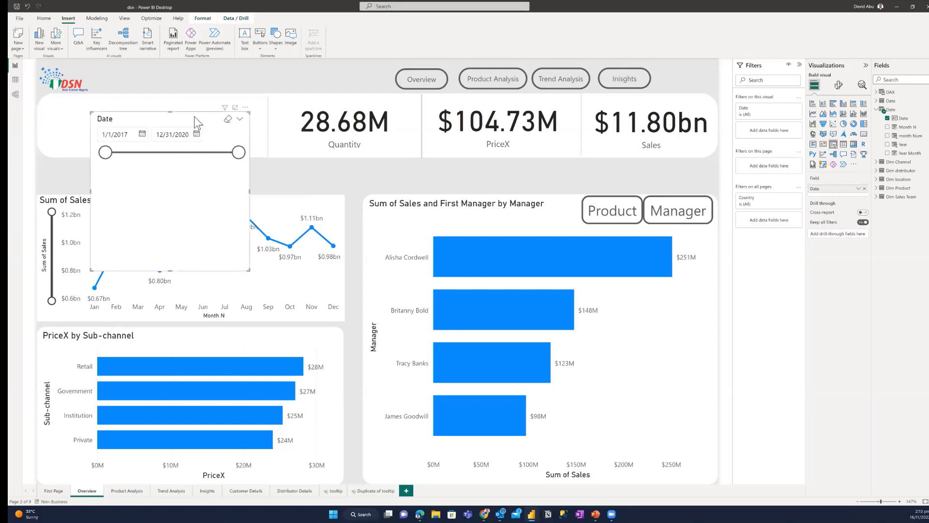
left_click(240, 119)
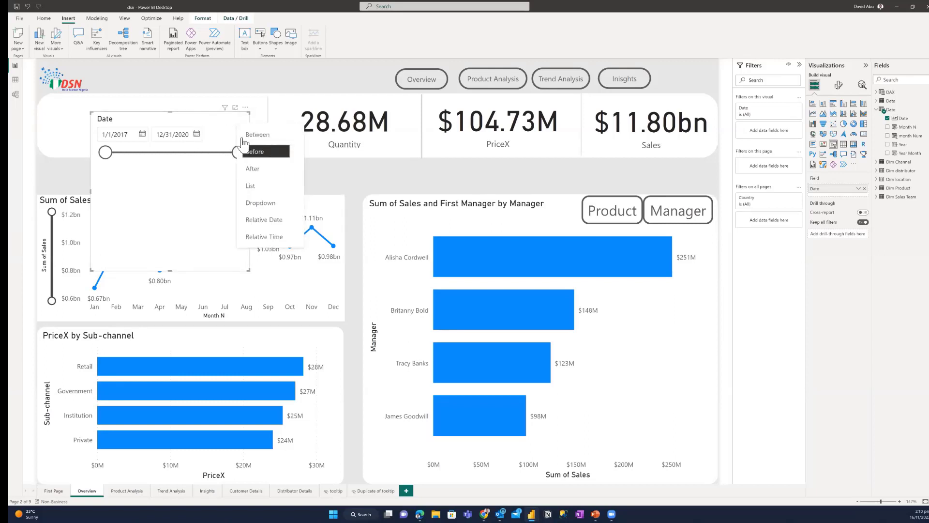
left_click(264, 153)
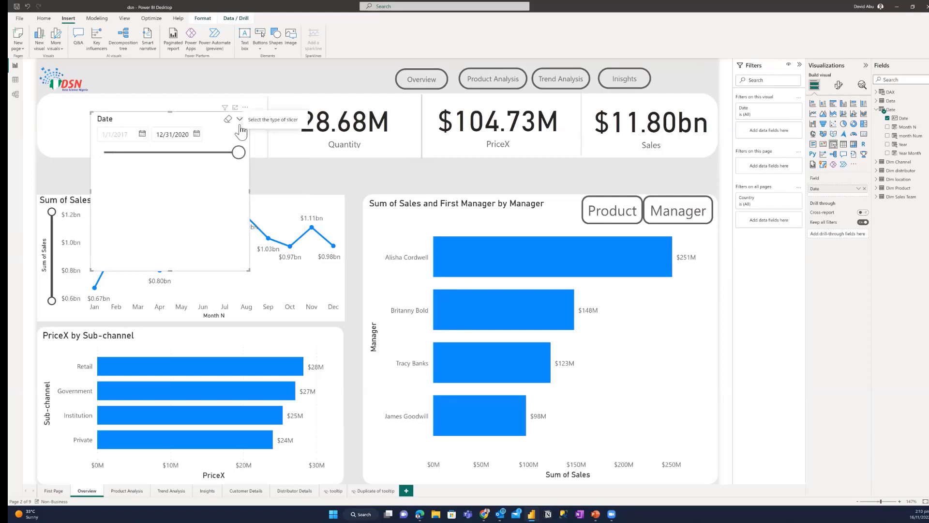
Step: Switch the Date slicer to Relative Date and filter the page to the last 2 years
left_click(239, 119)
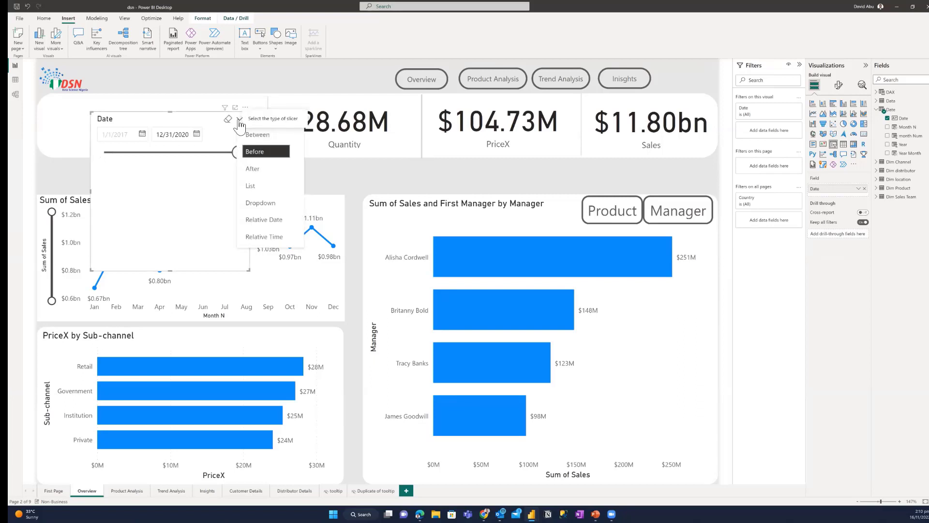
left_click(263, 223)
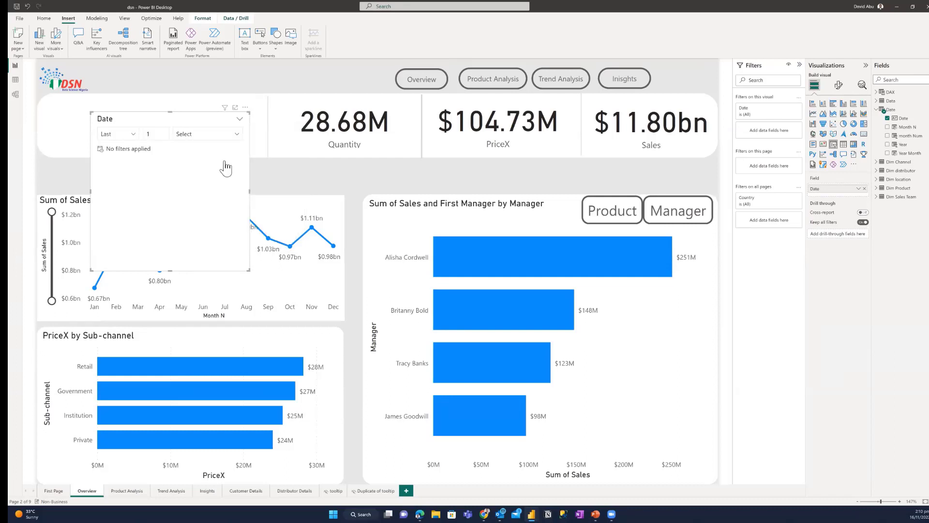
left_click(208, 139)
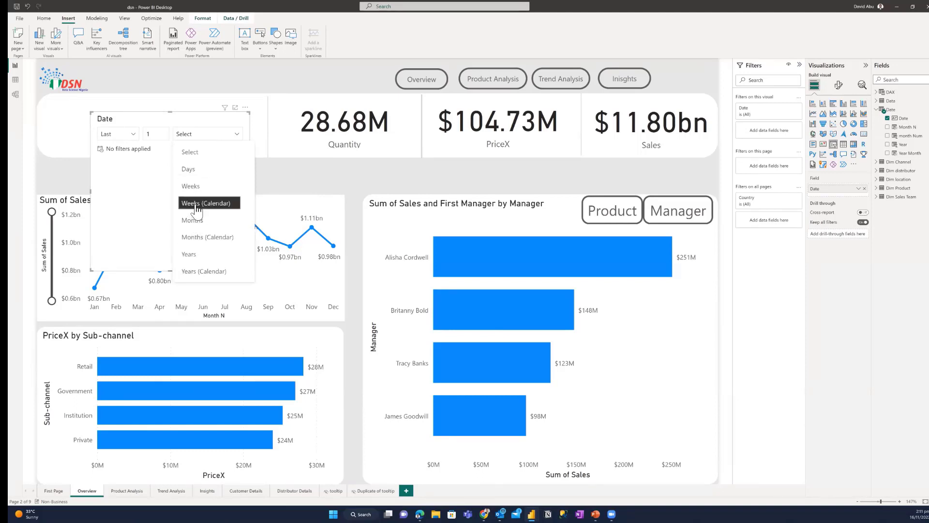
left_click(199, 254)
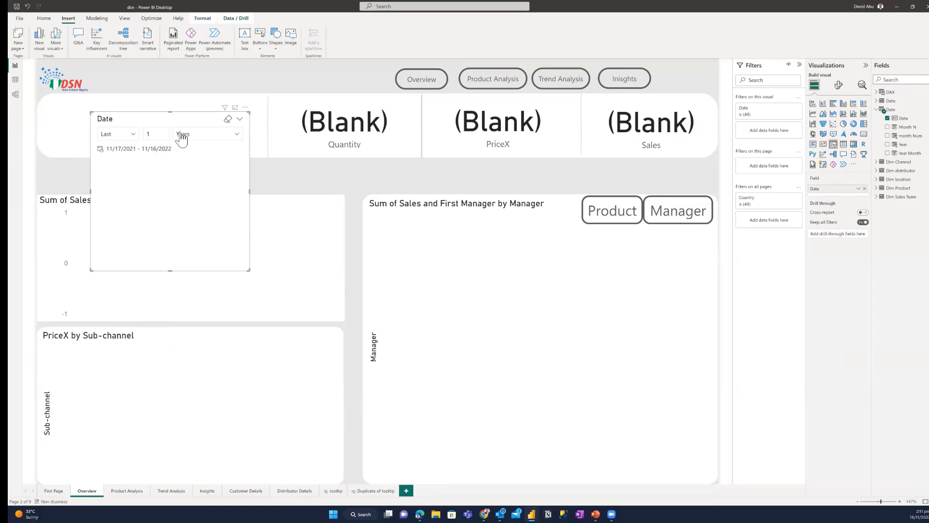
left_click(156, 137)
type("2")
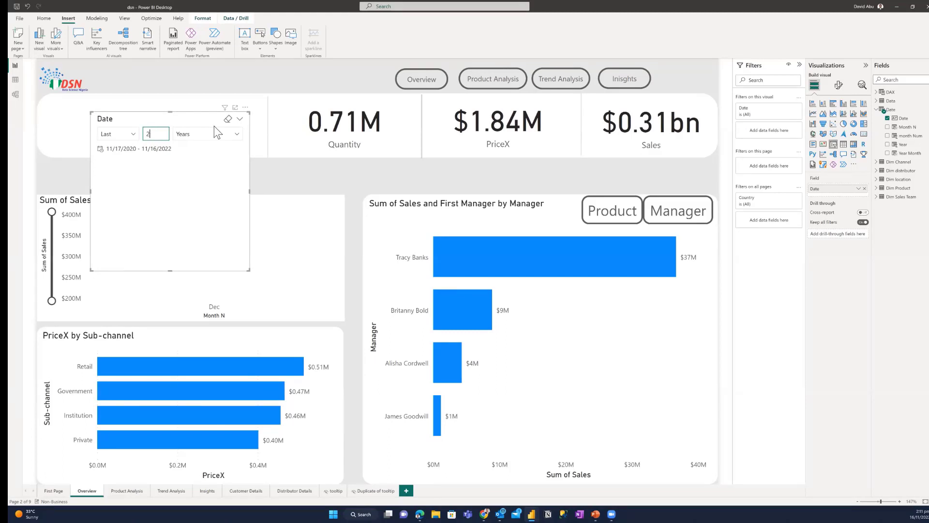
Step: Set the Date slicer to the Between style and fit it into the empty space beside the Quantity card
left_click(240, 119)
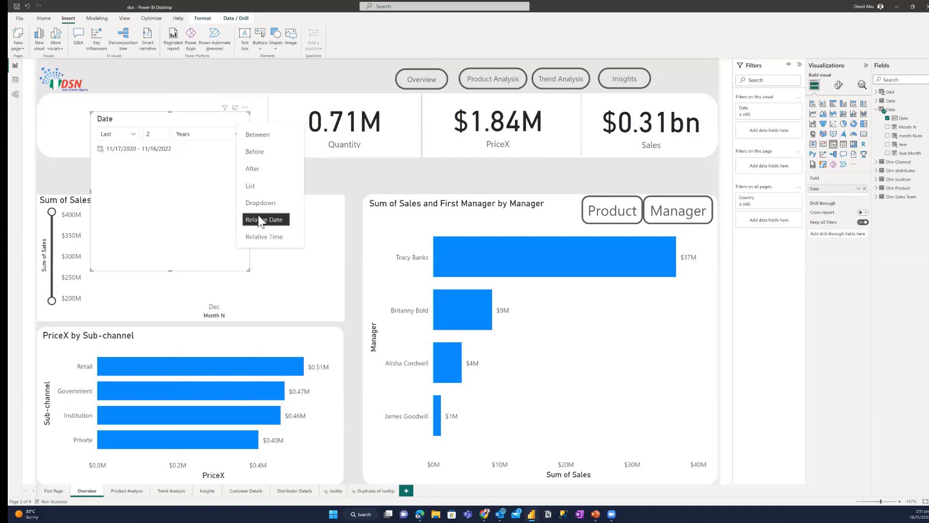
left_click(252, 138)
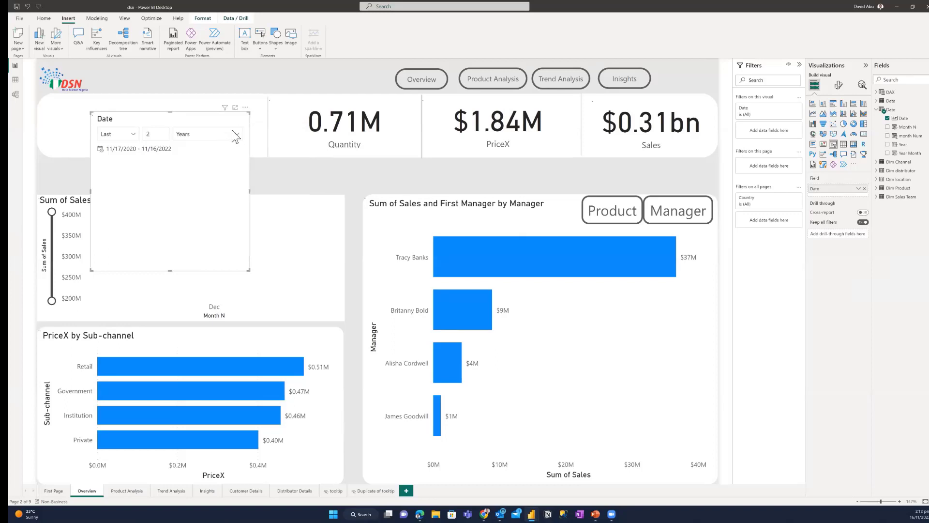
left_click_drag(133, 118, 109, 107)
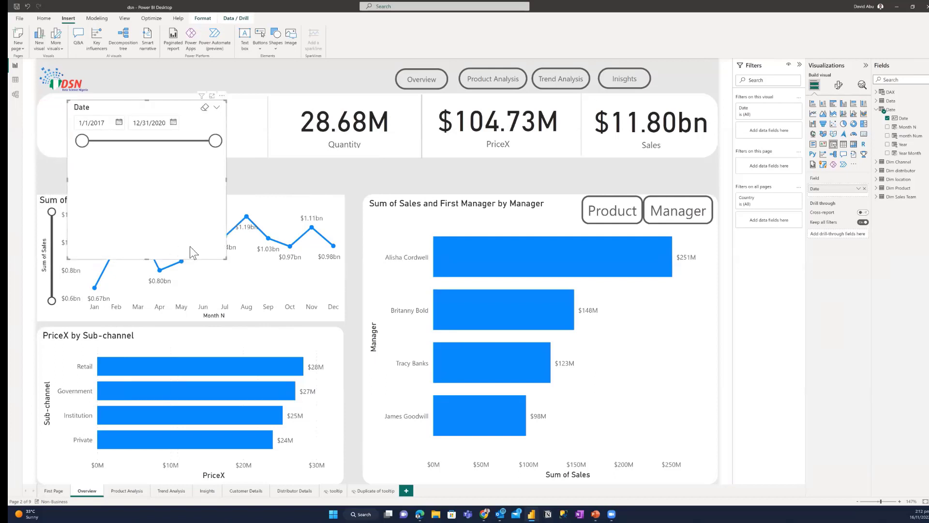
left_click_drag(220, 253, 230, 152)
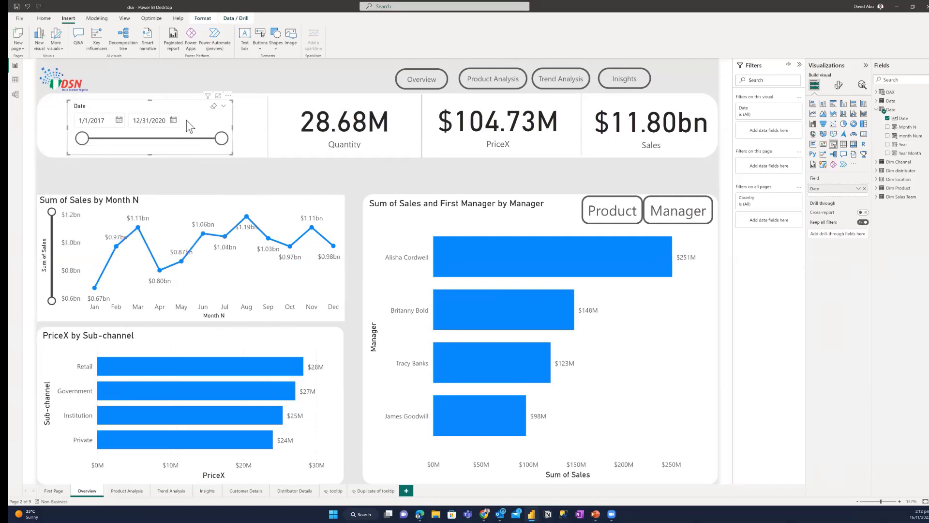
Step: Narrow the Date slicer's range to about 6/29/2017 through 5/2/2020 with its slider handles
left_click(167, 84)
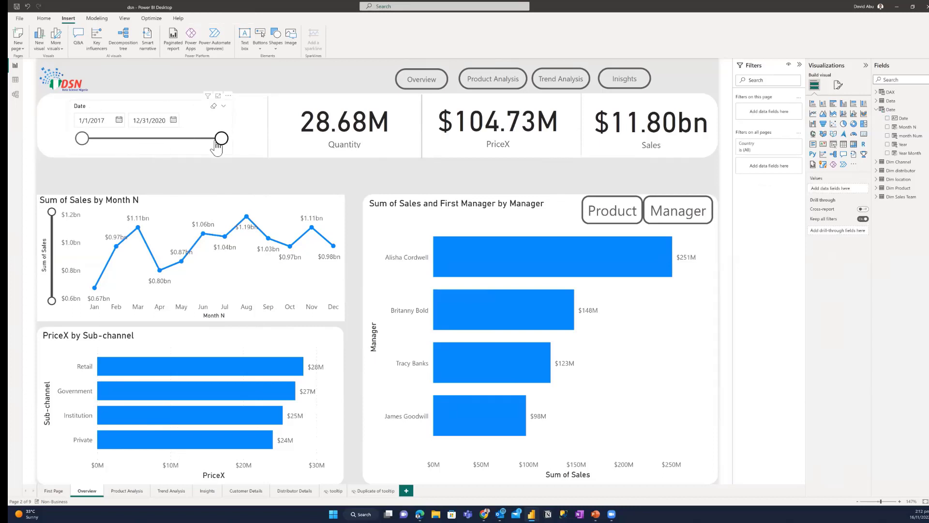
left_click_drag(218, 141, 197, 144)
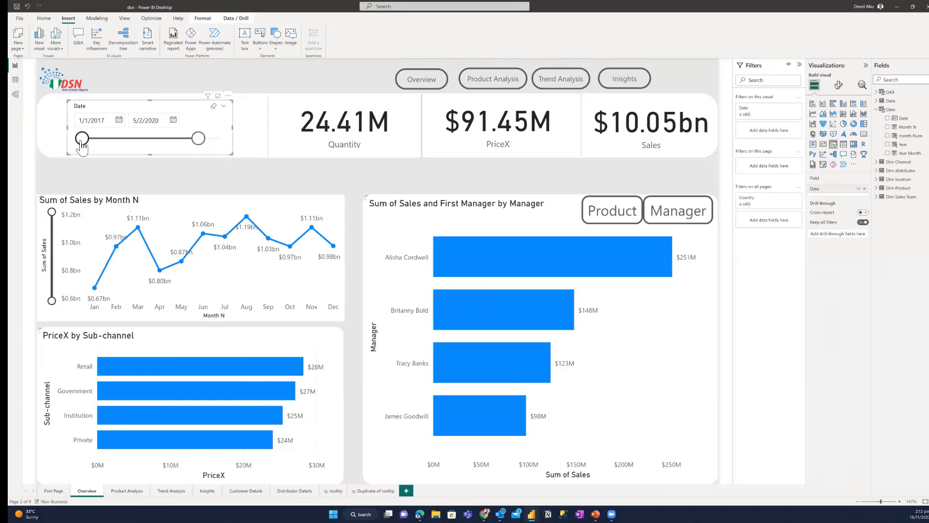
left_click_drag(82, 146, 98, 147)
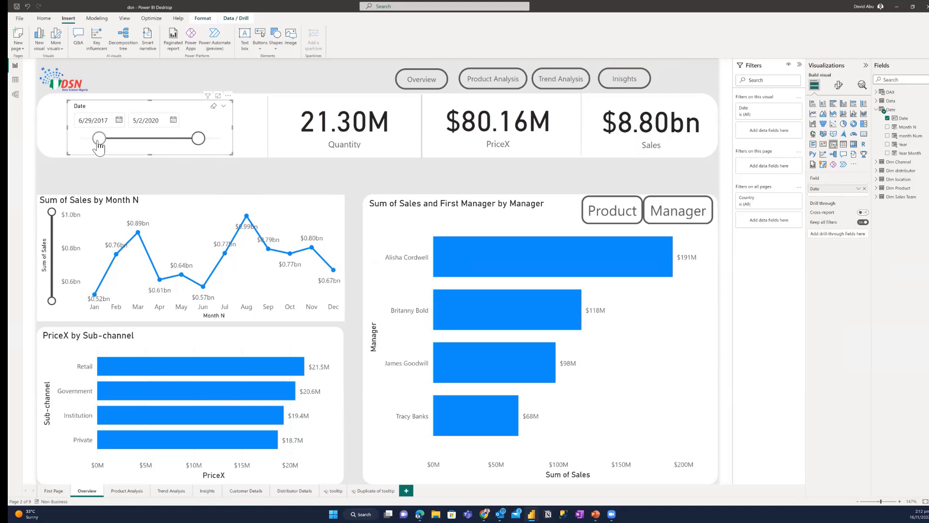
Step: Set the Date slicer's start date to 2/1/2018 from its calendar
left_click(119, 121)
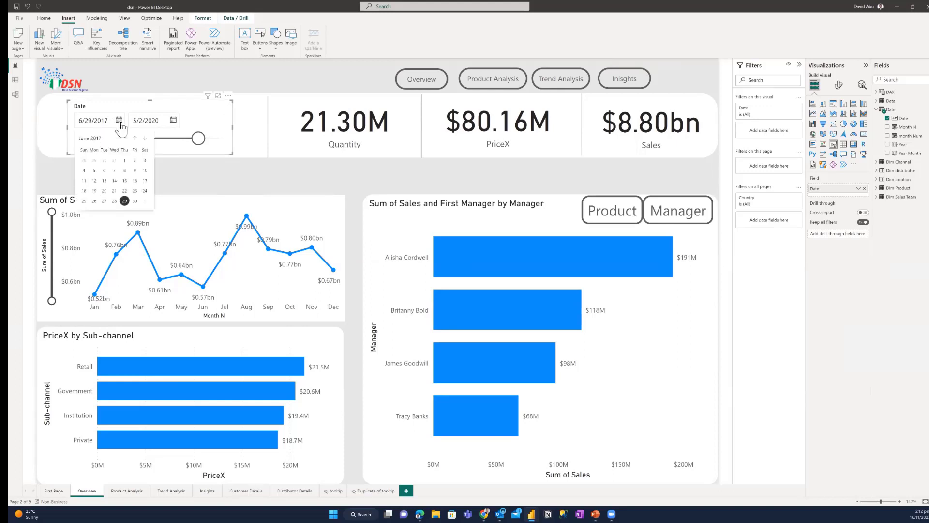
left_click(92, 139)
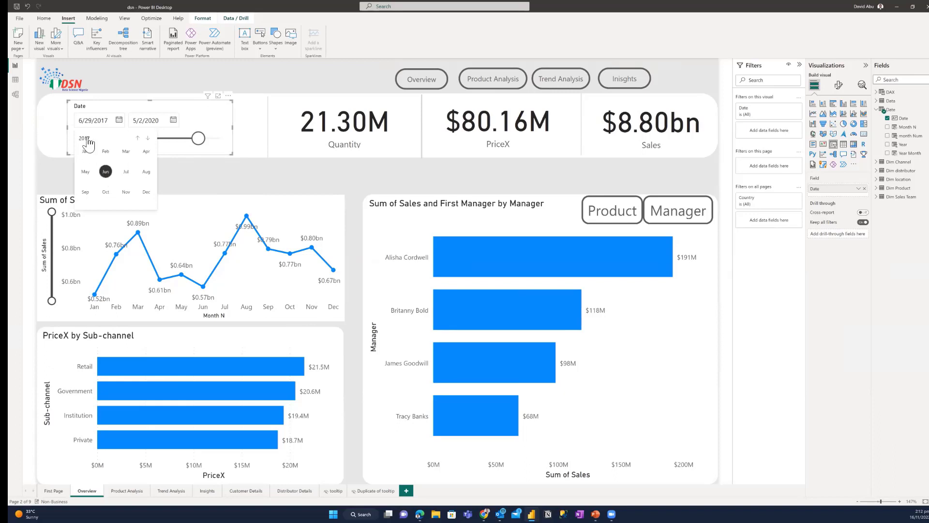
left_click(138, 138)
left_click(148, 139)
left_click(105, 154)
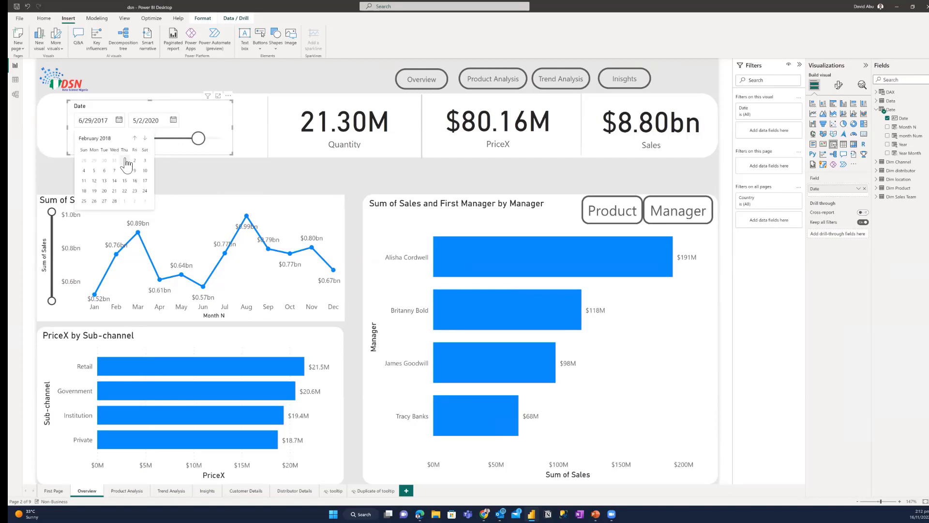
left_click(125, 161)
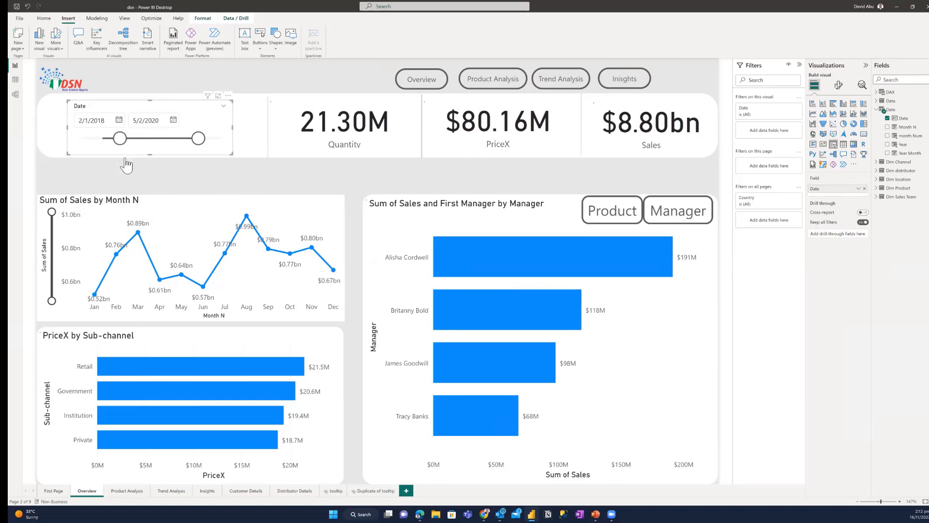
Step: Set the Date slicer's end date to 2/28/2019 from its calendar
left_click(173, 120)
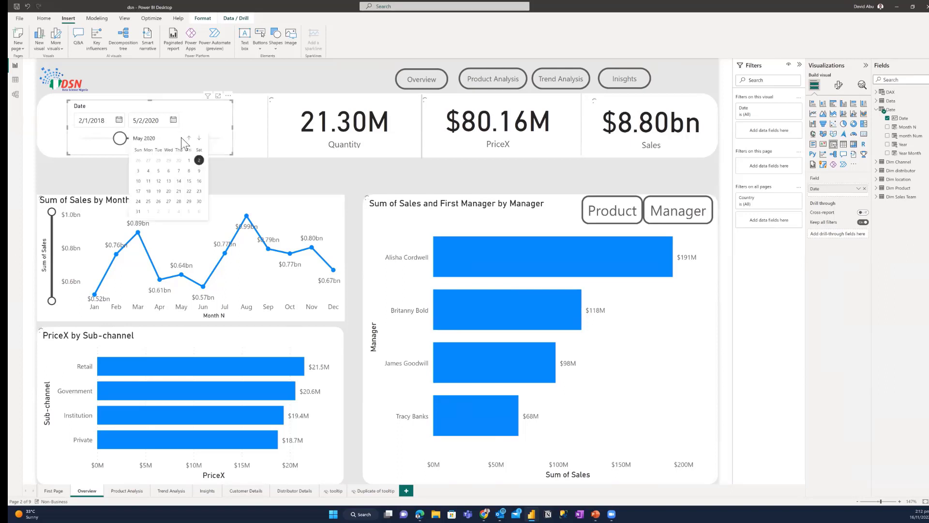
left_click(199, 159)
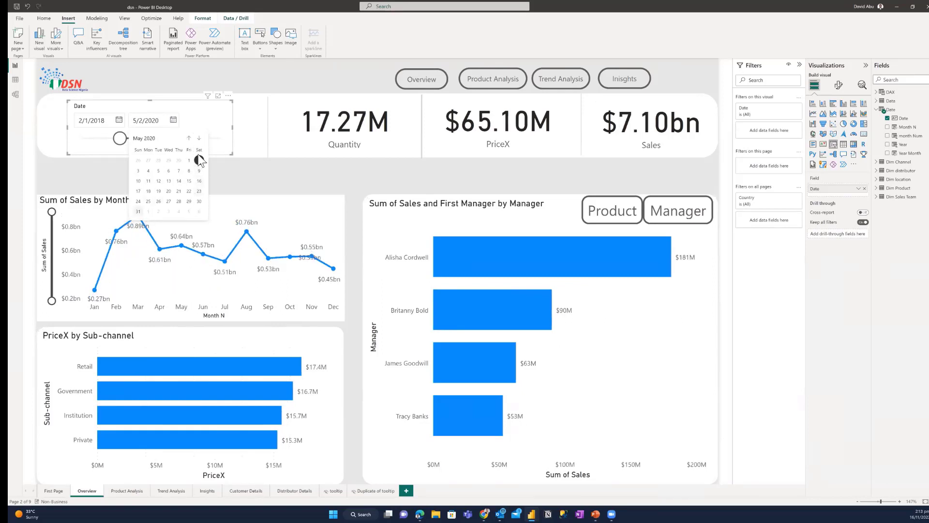
left_click(189, 139)
left_click(188, 139)
left_click(188, 139)
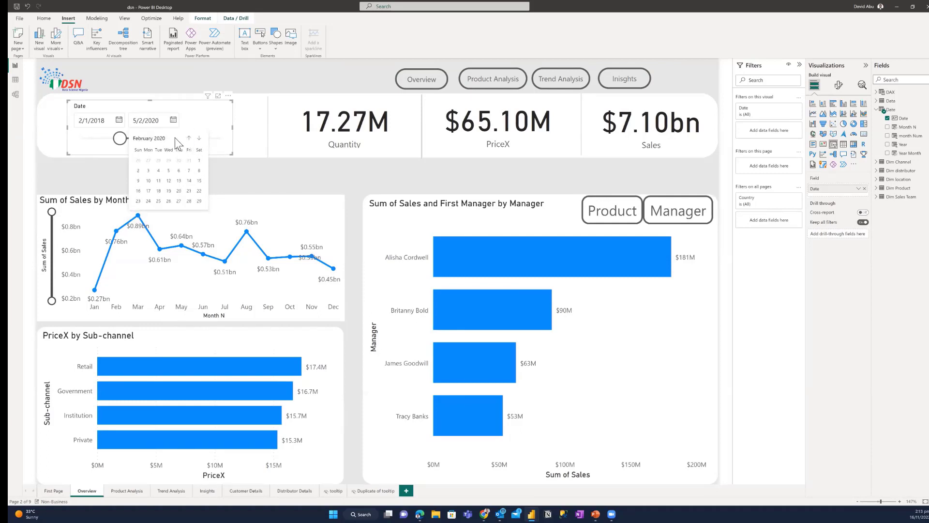
left_click(149, 139)
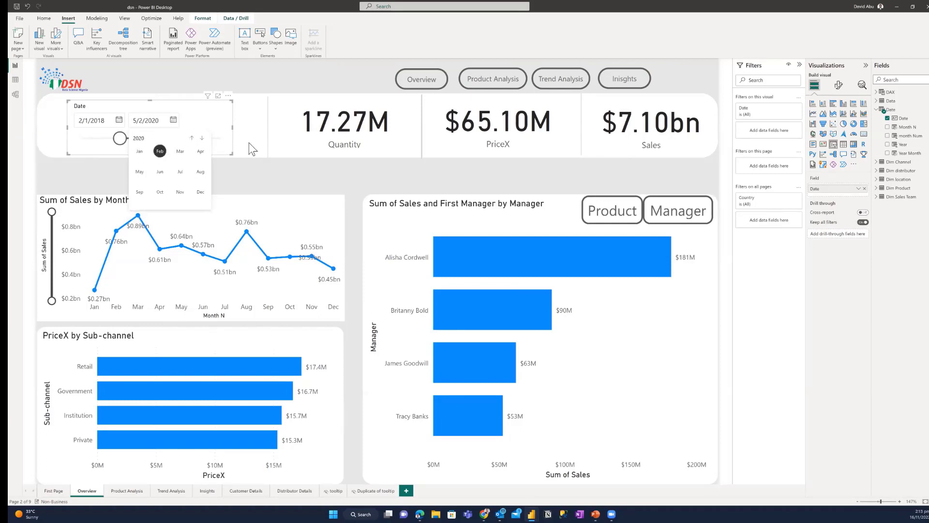
left_click(192, 138)
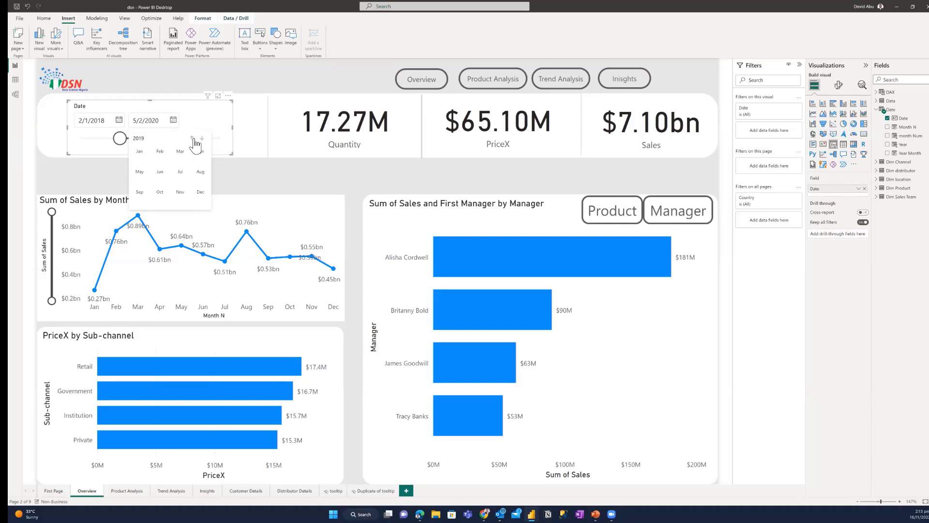
left_click(162, 154)
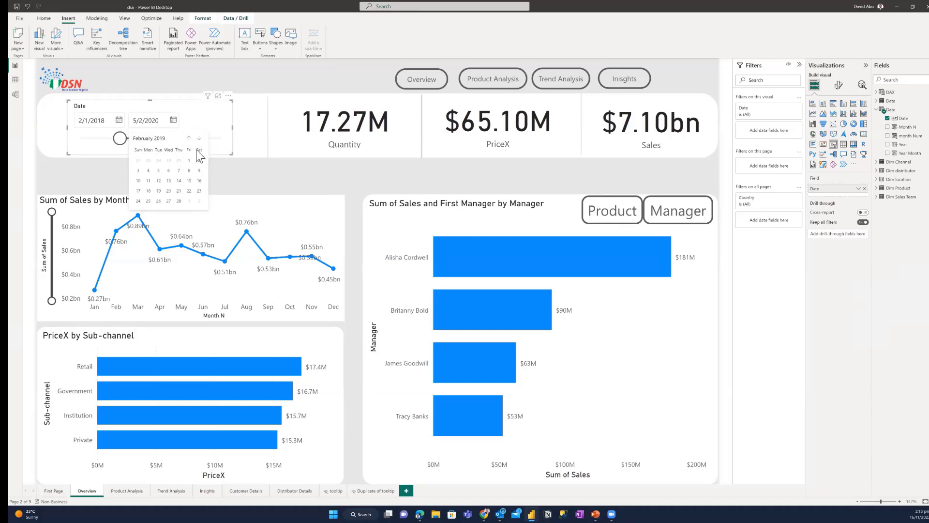
left_click(179, 201)
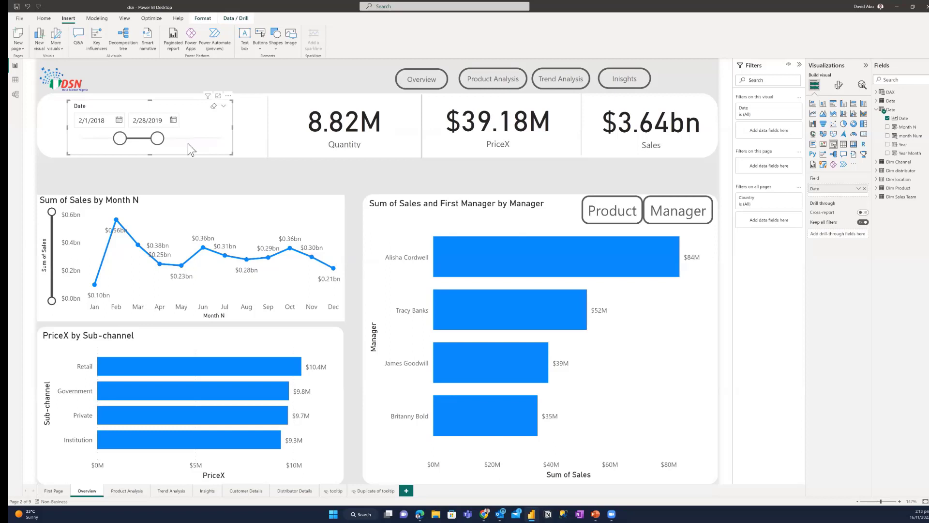
Step: Extend the Date slicer's range to the full span from 1/1/2017 through 12/31/2020 with its slider handles
left_click_drag(156, 138, 227, 140)
left_click_drag(120, 140, 82, 139)
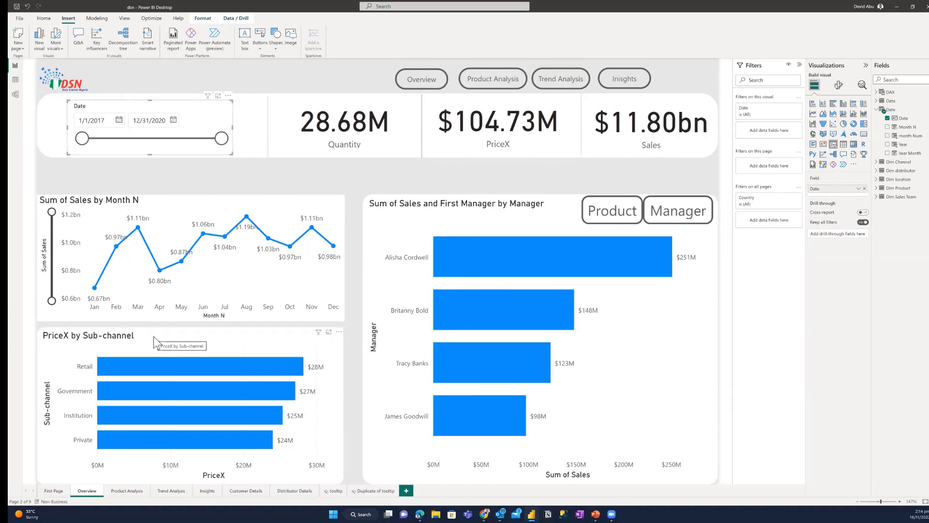
Step: Change the X-axis title of the Sum of Sales by Month N line chart to "Month"
left_click(144, 209)
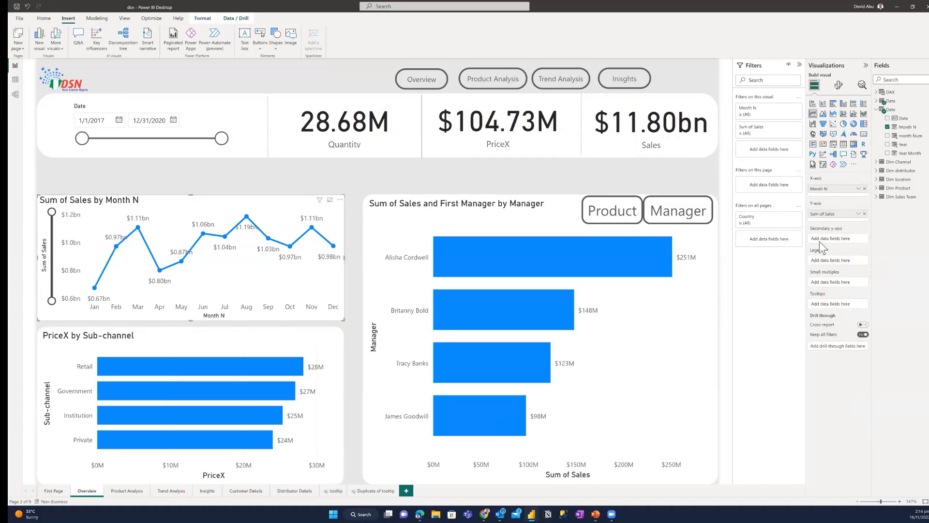
left_click(841, 87)
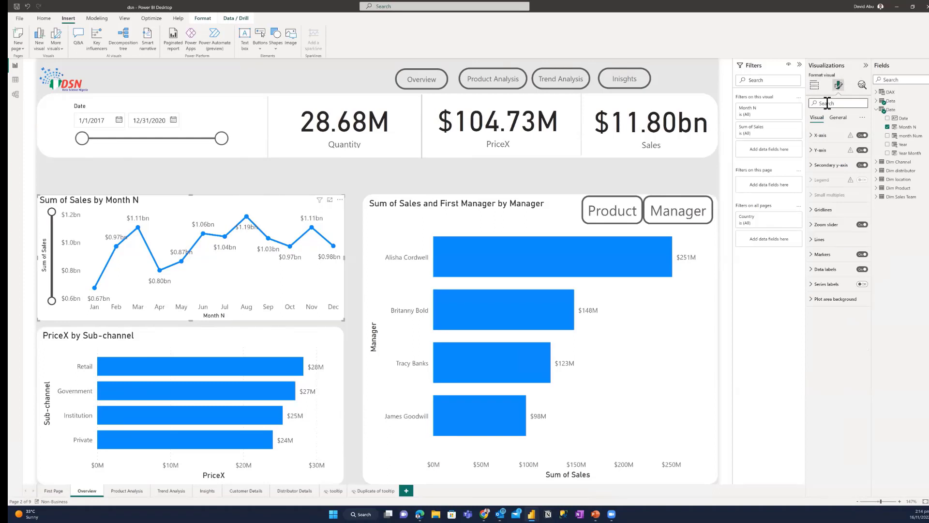
type("titl")
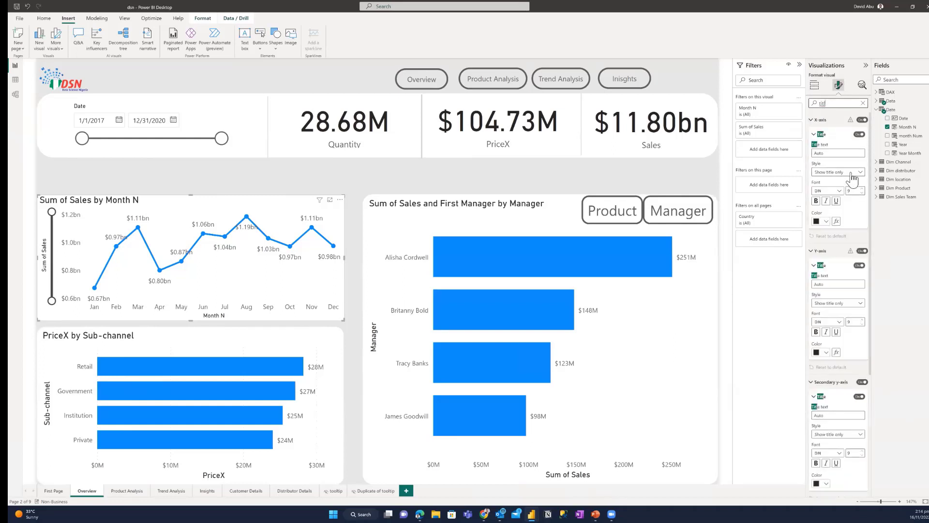
left_click(830, 152)
type("Month in Month by S")
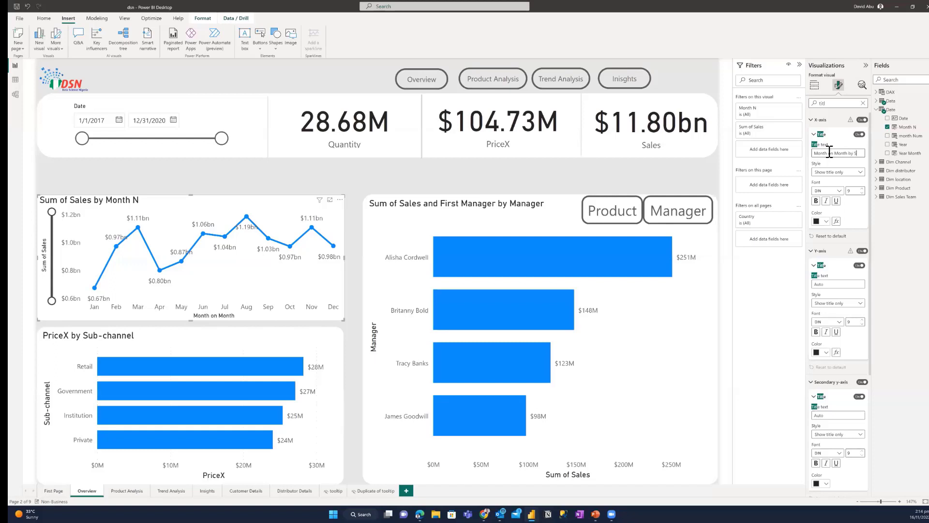
type("ales")
left_click_drag(865, 153, 809, 153)
type("Month")
Step: Change the line chart's Y-axis title to "Sales"
left_click(844, 305)
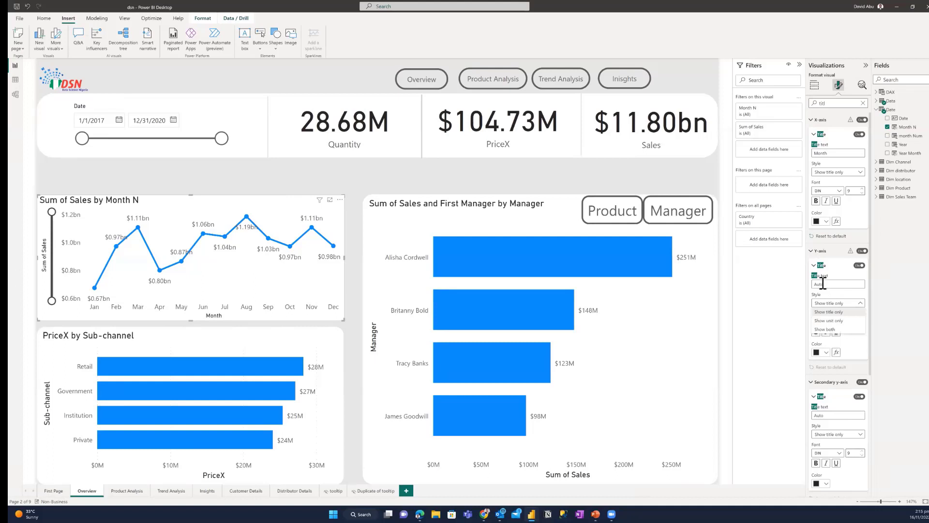
left_click(823, 283)
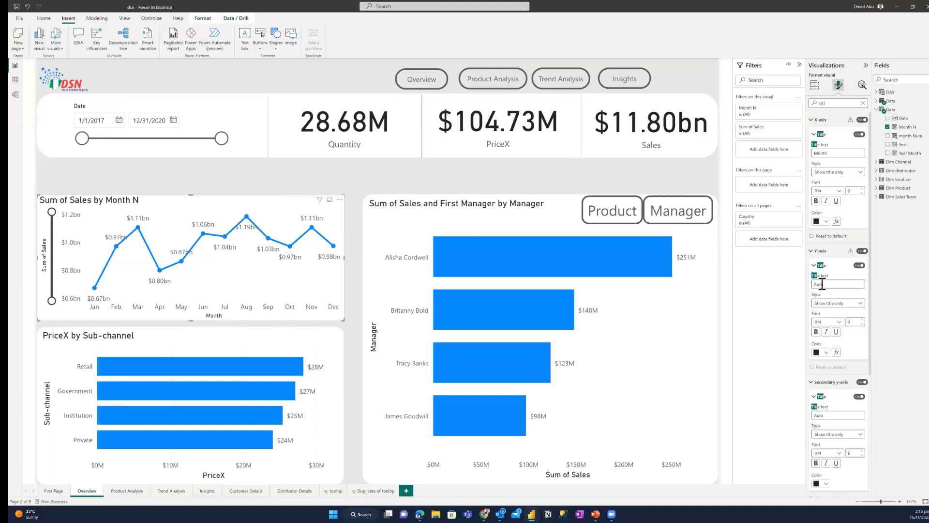
type("Sales")
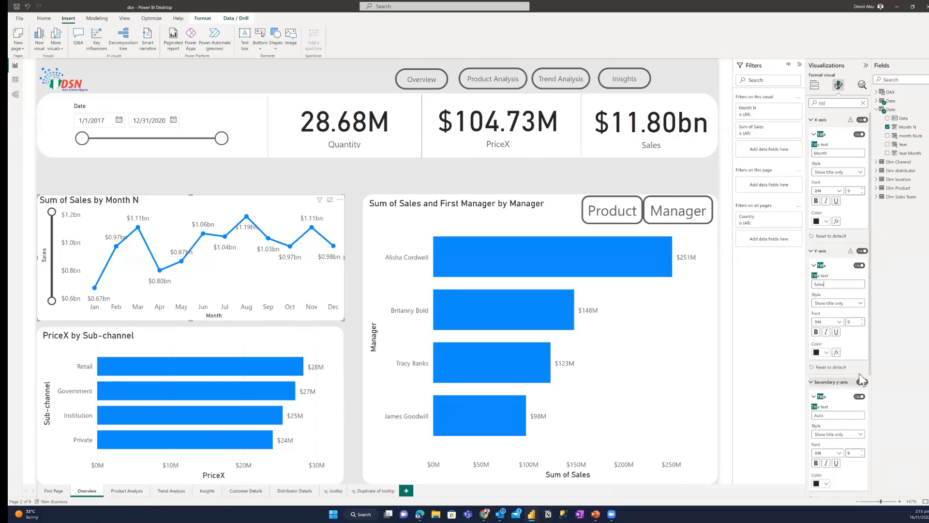
Step: Replace the line chart's main title with "Month on Month by Sales"
scroll(854, 412, "down", 5)
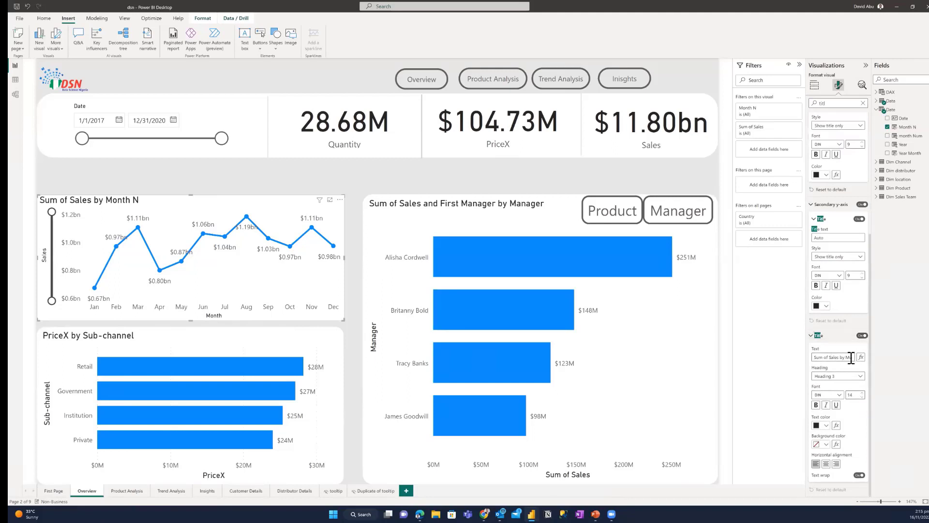
left_click(817, 359)
left_click_drag(834, 358, 847, 358)
key("BackSpace")
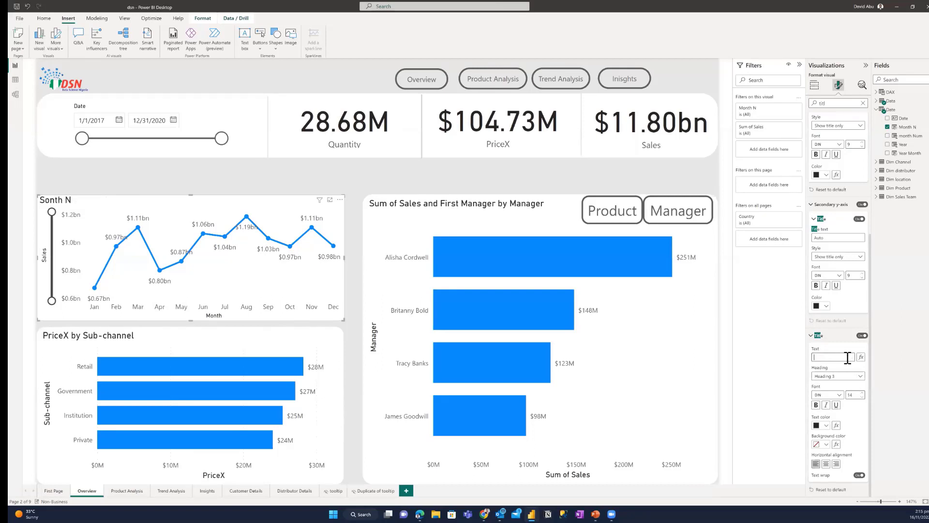
type("Month")
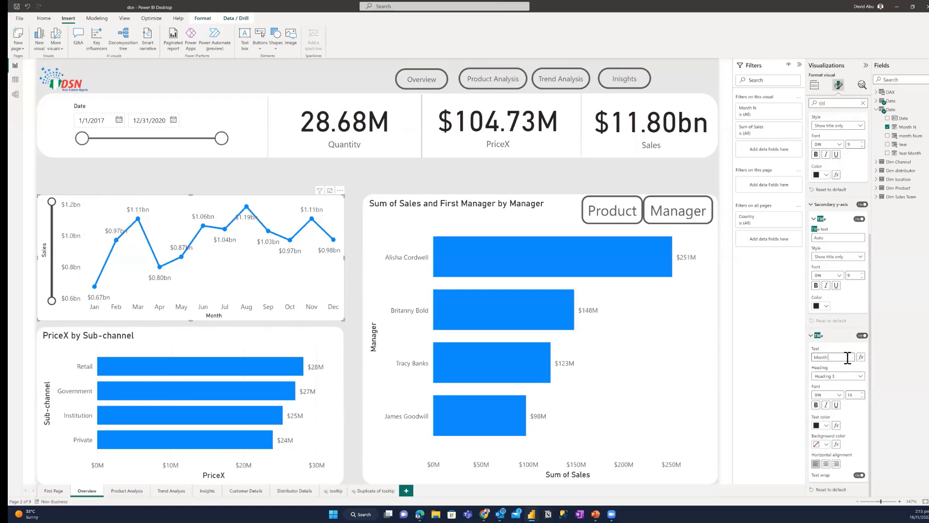
type(" on Month by Sales")
key("BackSpace")
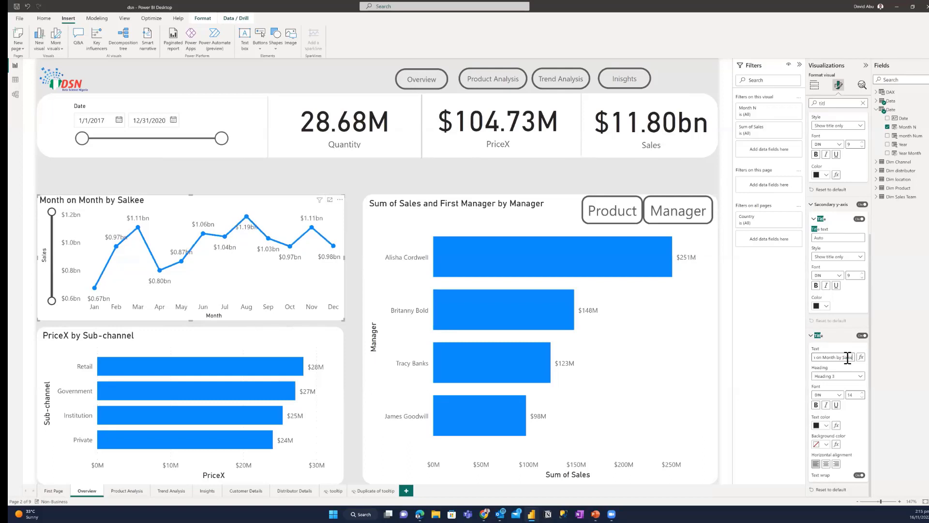
key("BackSpace")
key("BackSpace")
type("es")
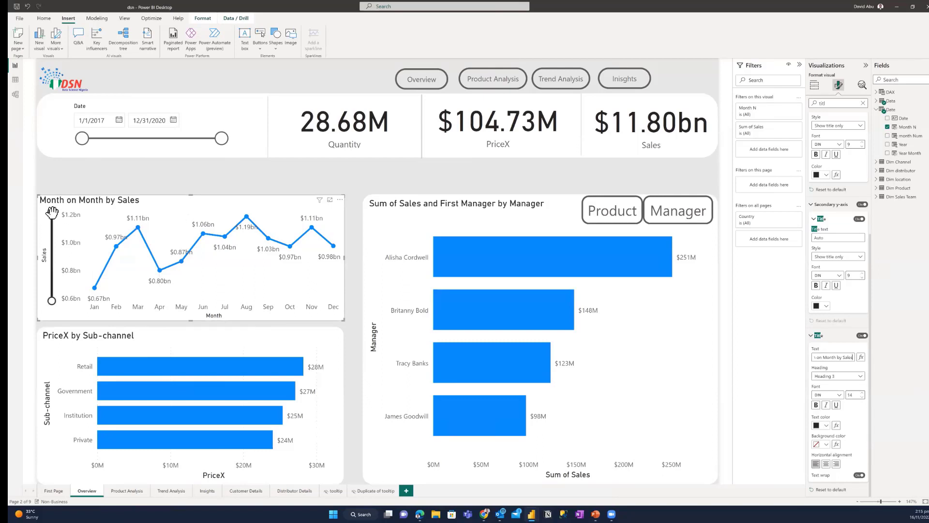
Step: Narrow the line chart's vertical range with its zoom slider, and restore it to the full range
mouse_move(52, 212)
left_mouse_down()
mouse_move(53, 237)
mouse_move(52, 215)
left_mouse_up()
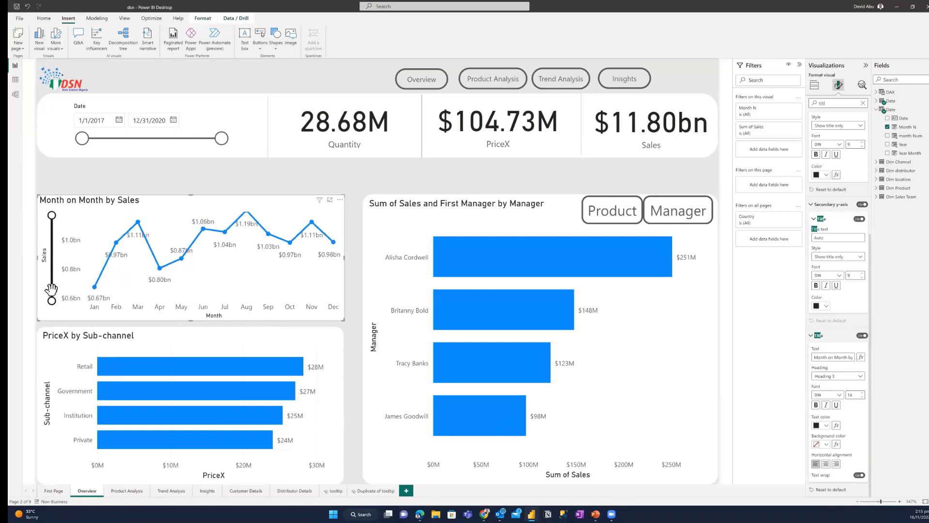
mouse_move(52, 301)
left_mouse_down()
mouse_move(52, 280)
mouse_move(52, 316)
left_mouse_up()
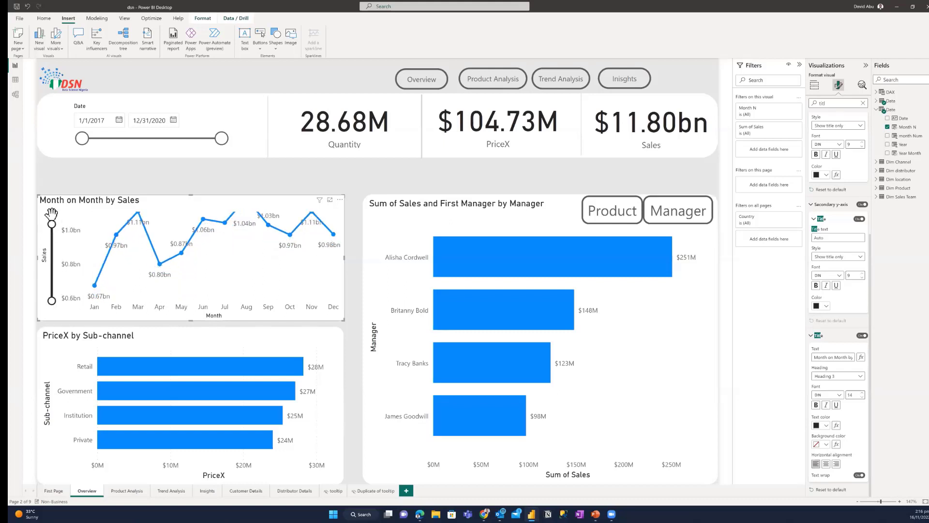
left_click_drag(52, 213, 52, 207)
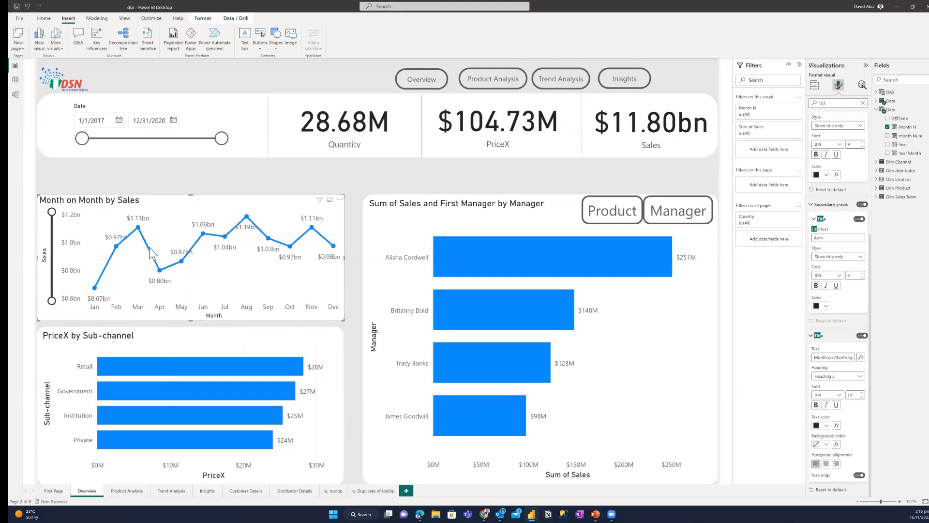
Step: Add the Year field to the line chart's X-axis and place it above Month N
mouse_move(144, 244)
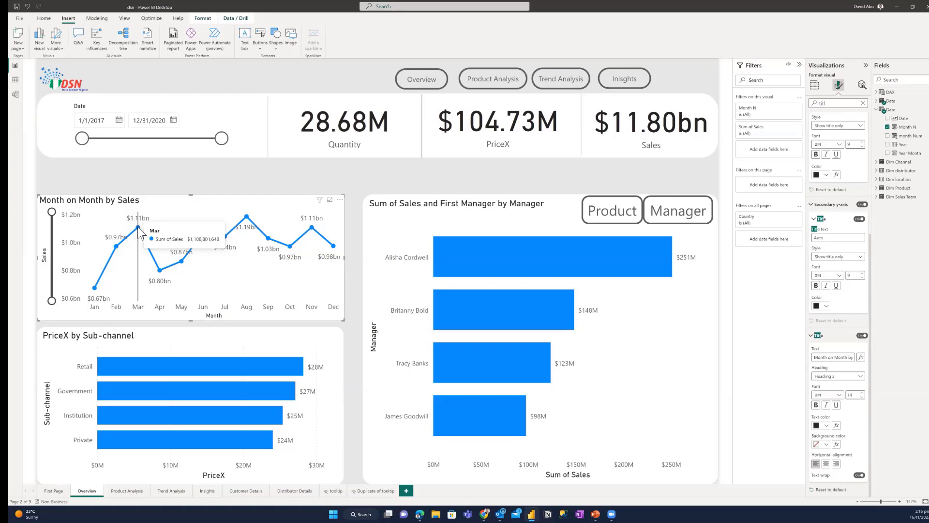
left_click(816, 92)
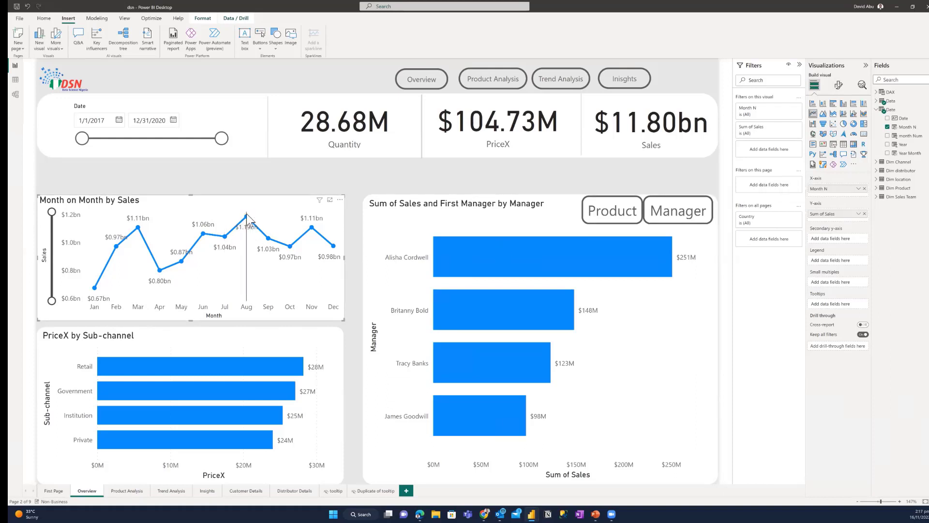
mouse_move(247, 215)
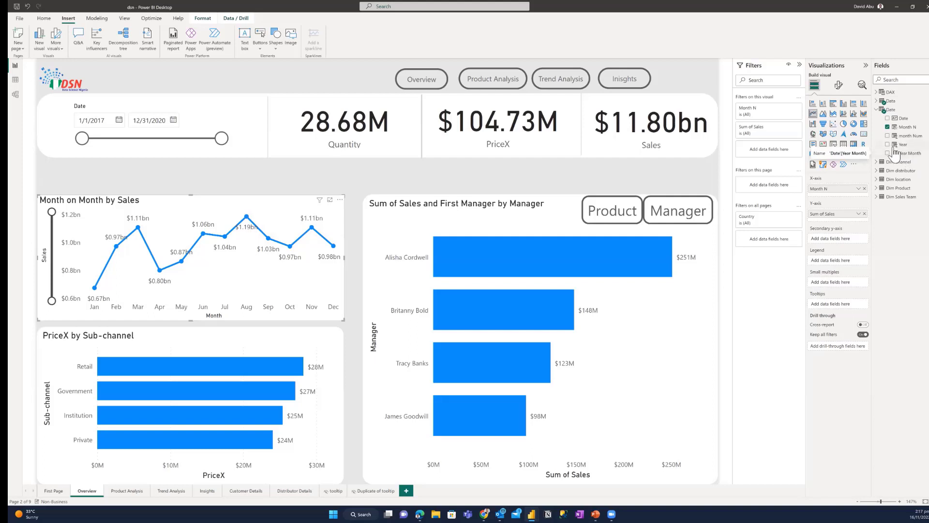
left_click_drag(903, 145, 836, 198)
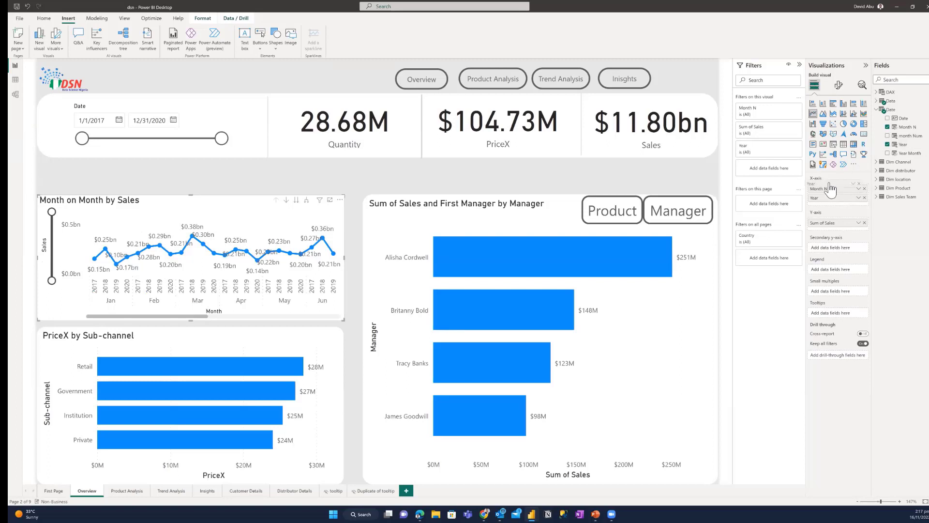
left_click_drag(831, 205, 825, 190)
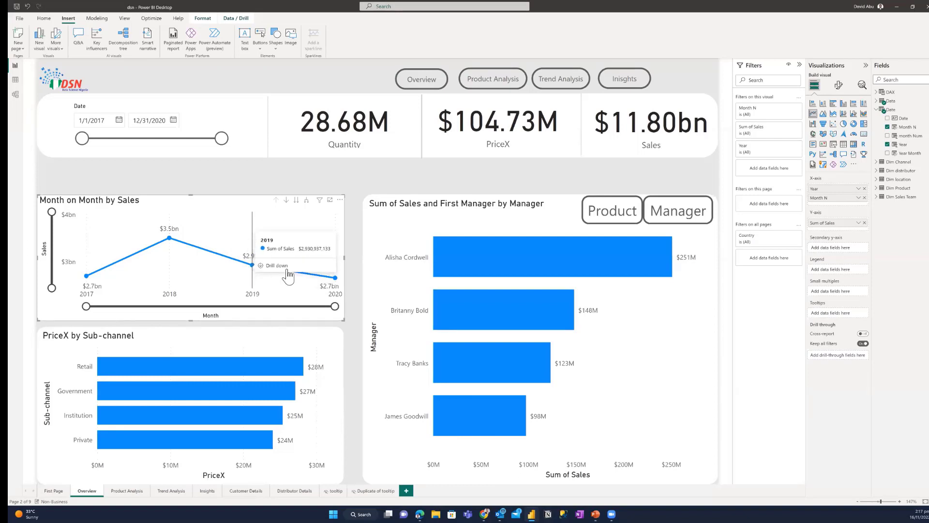
Step: Turn on drill-down mode for the Month on Month by Sales chart and drill into 2018
mouse_move(323, 285)
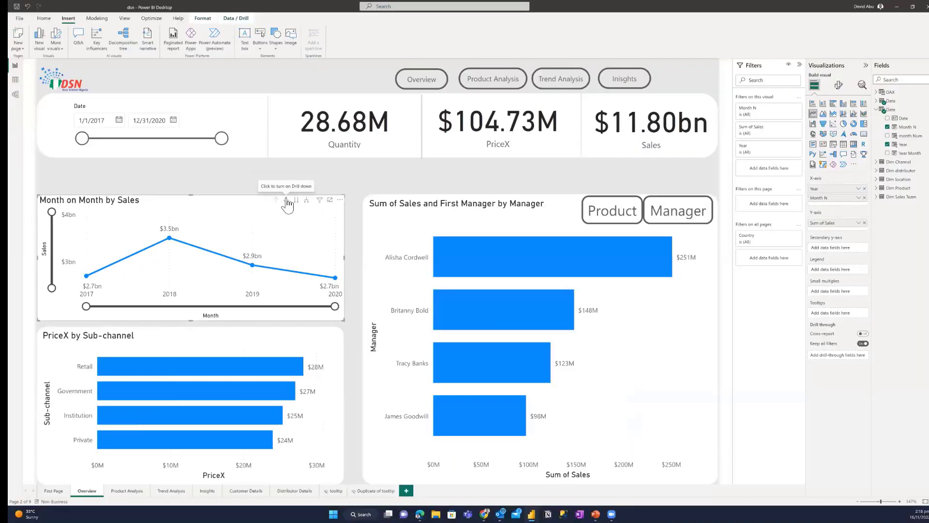
left_click(287, 201)
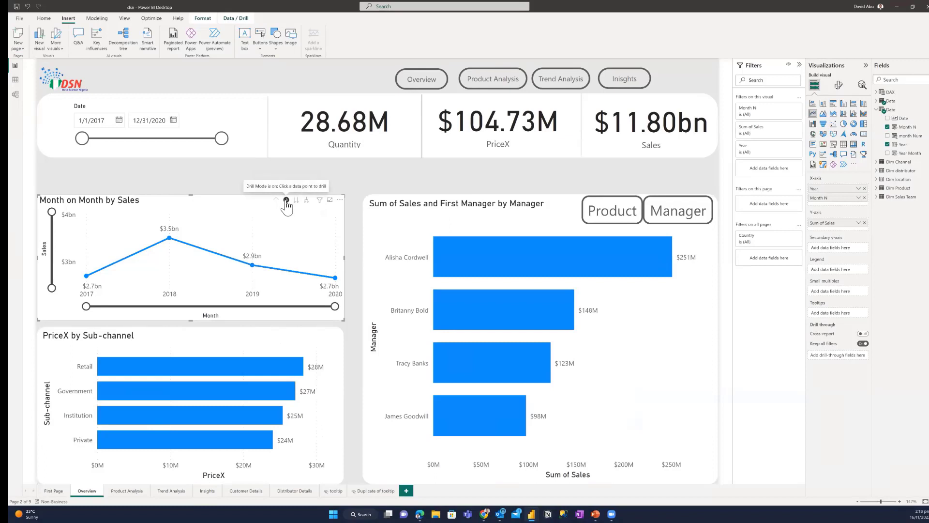
left_click(286, 202)
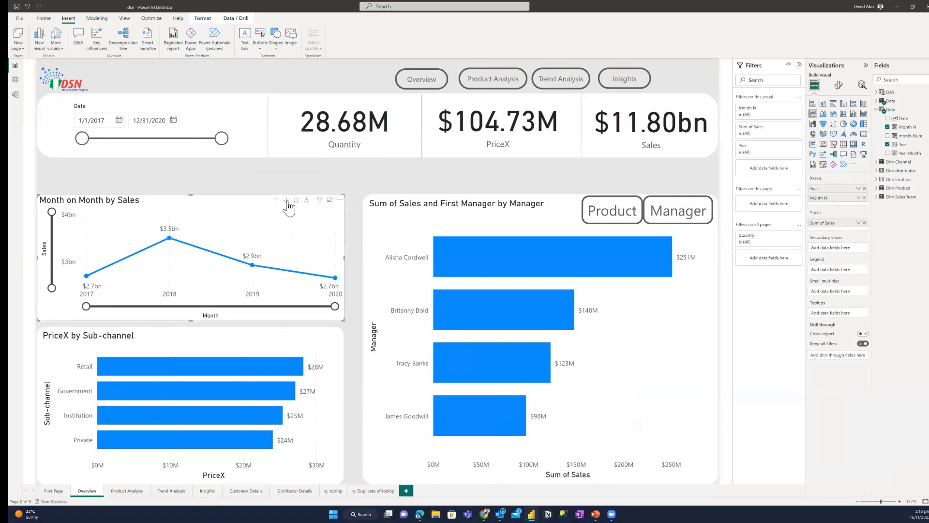
left_click(286, 202)
mouse_move(167, 239)
mouse_move(170, 239)
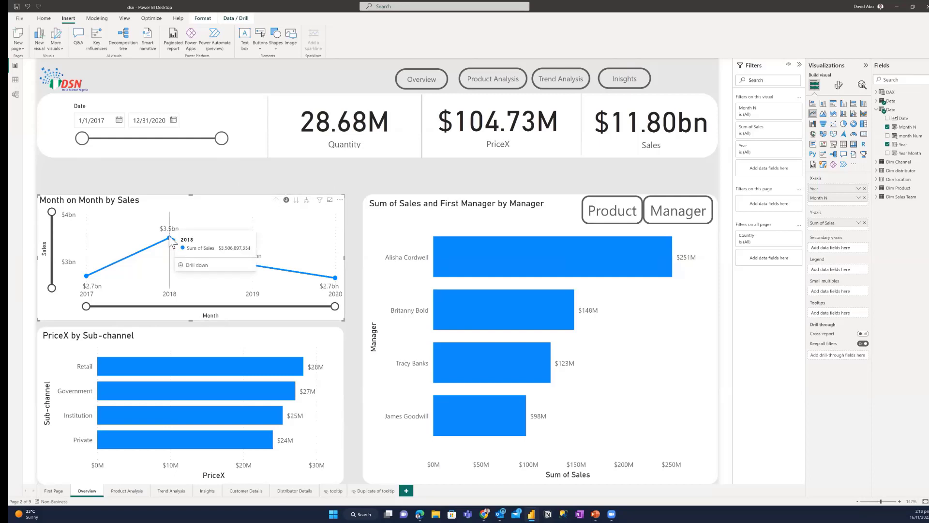
left_click(170, 238)
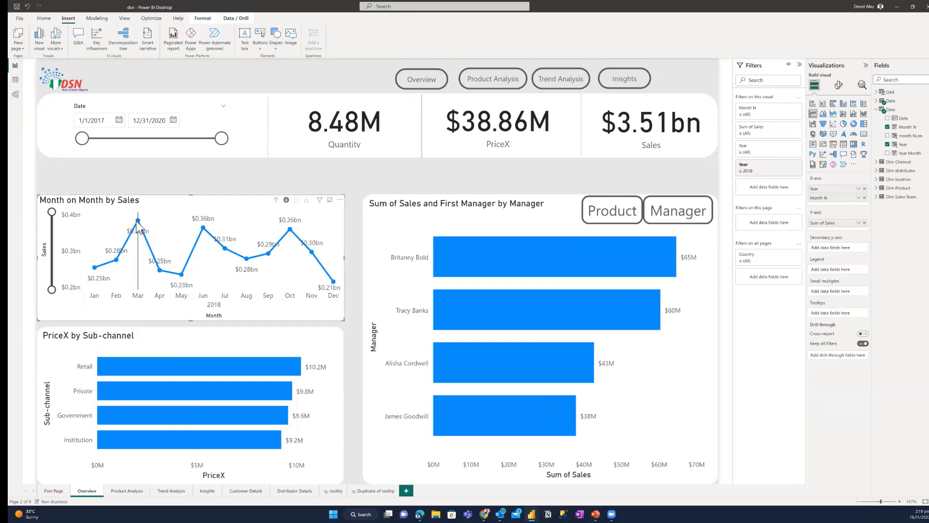
Step: Run the explain-the-increase analysis on the March 2018 point of the Month on Month by Sales chart
mouse_move(138, 223)
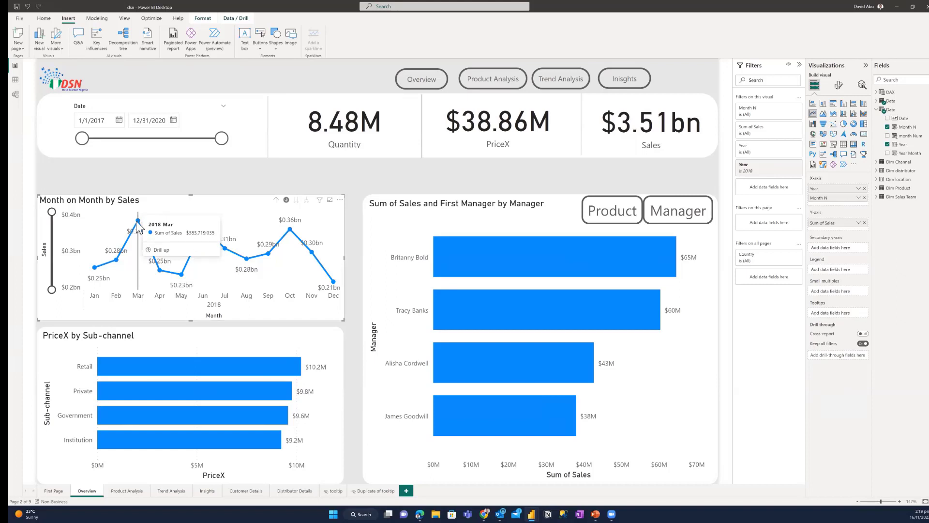
right_click(138, 227)
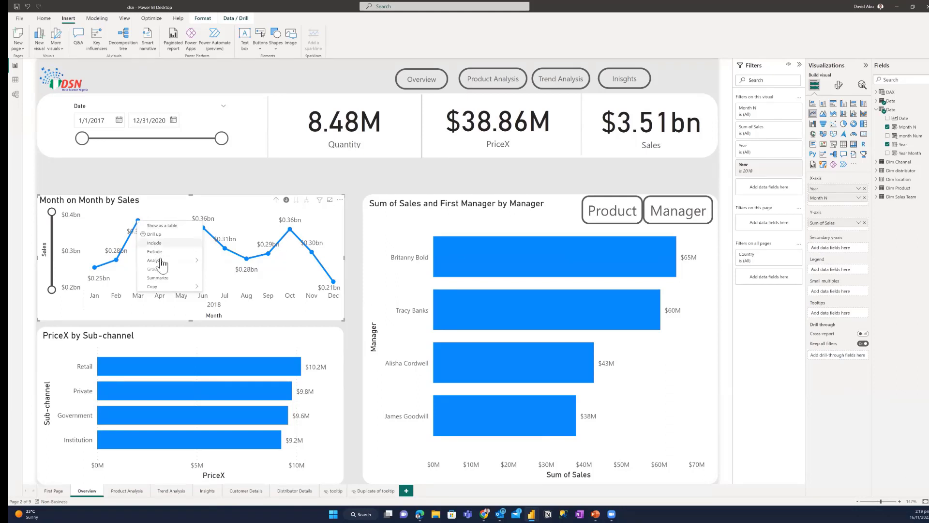
mouse_move(162, 264)
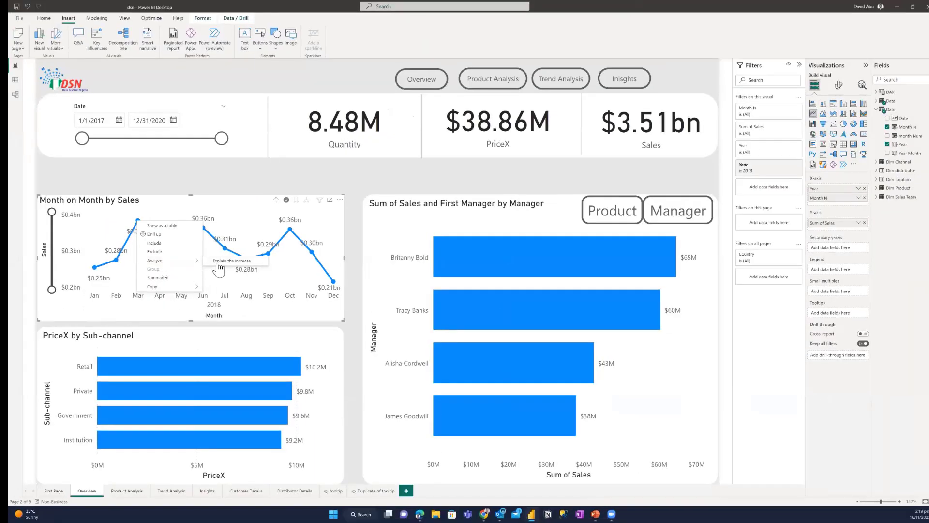
left_click(219, 262)
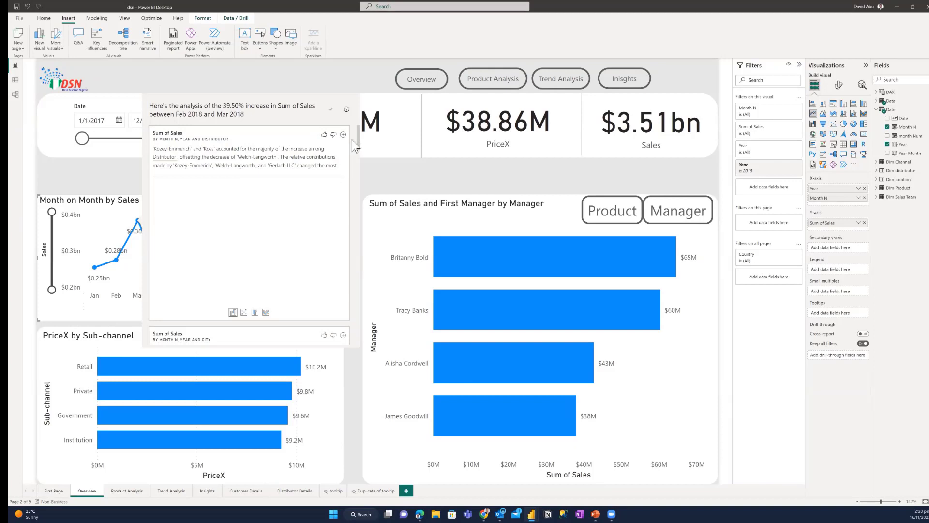
mouse_move(359, 137)
left_mouse_down()
mouse_move(355, 212)
mouse_move(349, 139)
left_mouse_up()
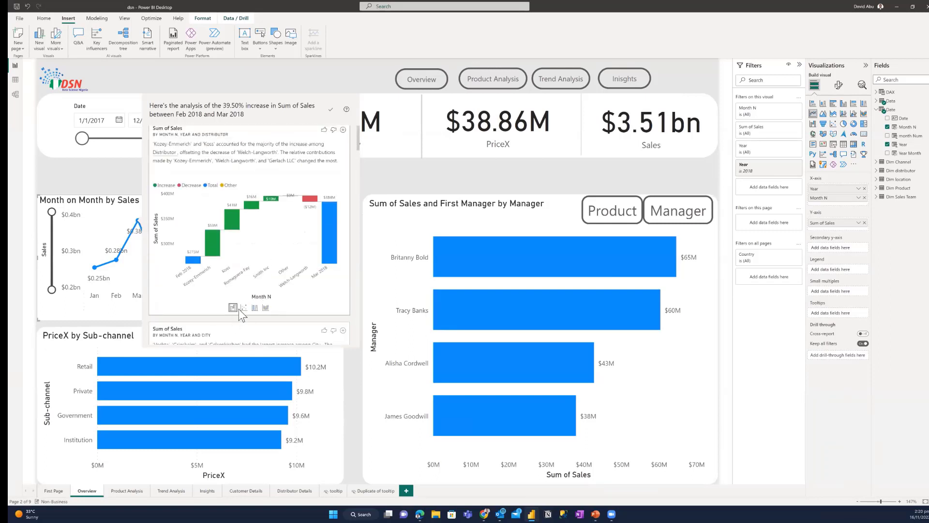
Step: View the distributor explanation as scatter, stacked column and ribbon charts, review the remaining explanations and close the analysis
left_click(241, 309)
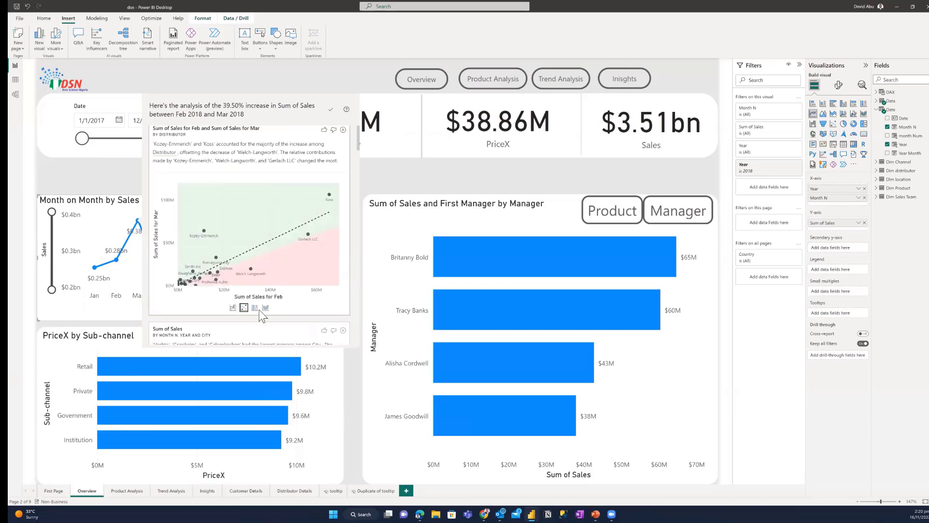
left_click(254, 309)
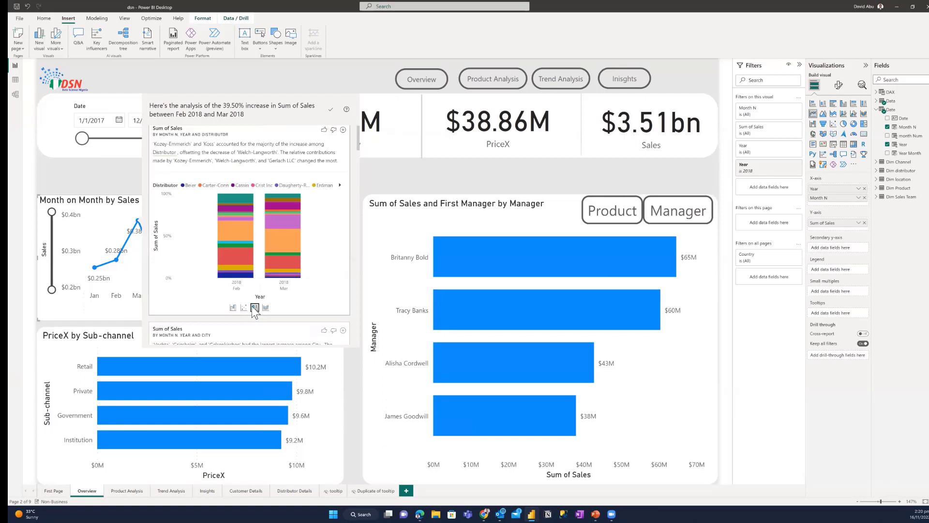
left_click(266, 308)
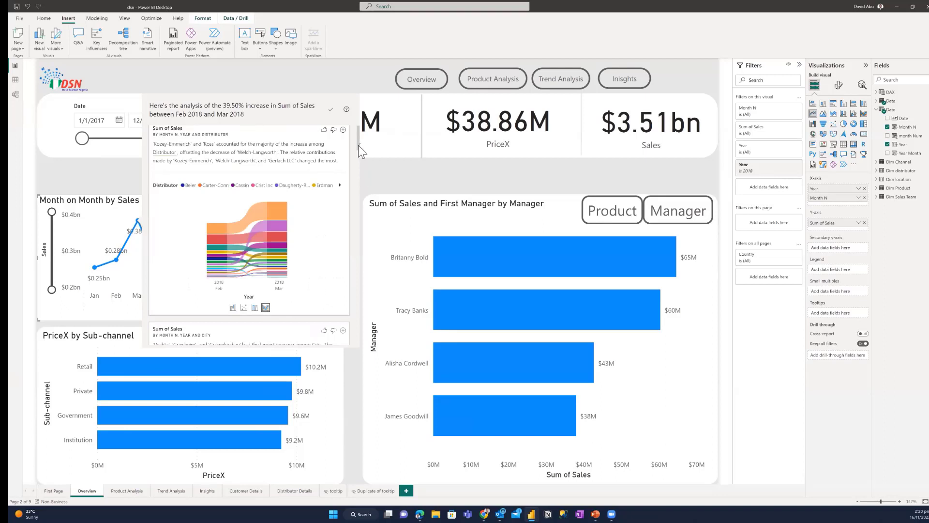
left_click_drag(359, 144, 364, 245)
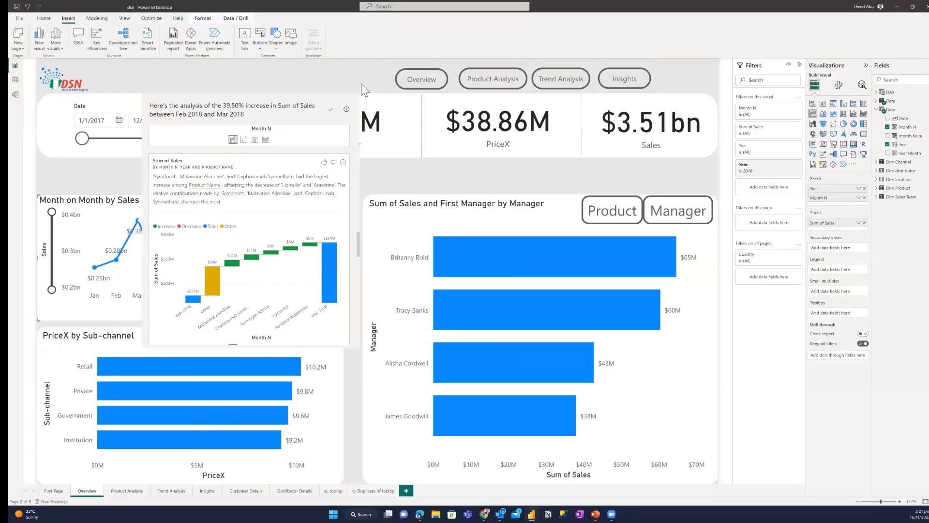
left_click(361, 84)
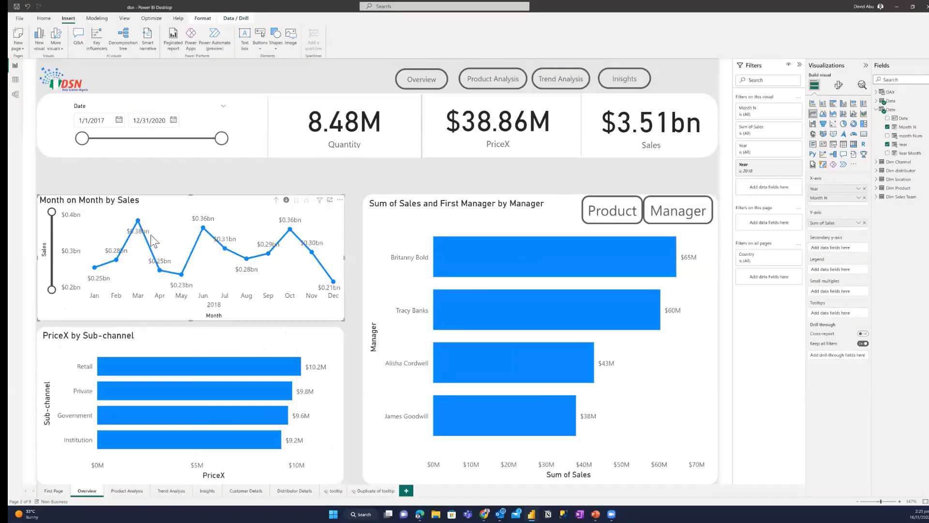
Step: Use the Product and Manager buttons to switch the large sales visual to product names and back to managers
mouse_move(153, 239)
mouse_move(205, 371)
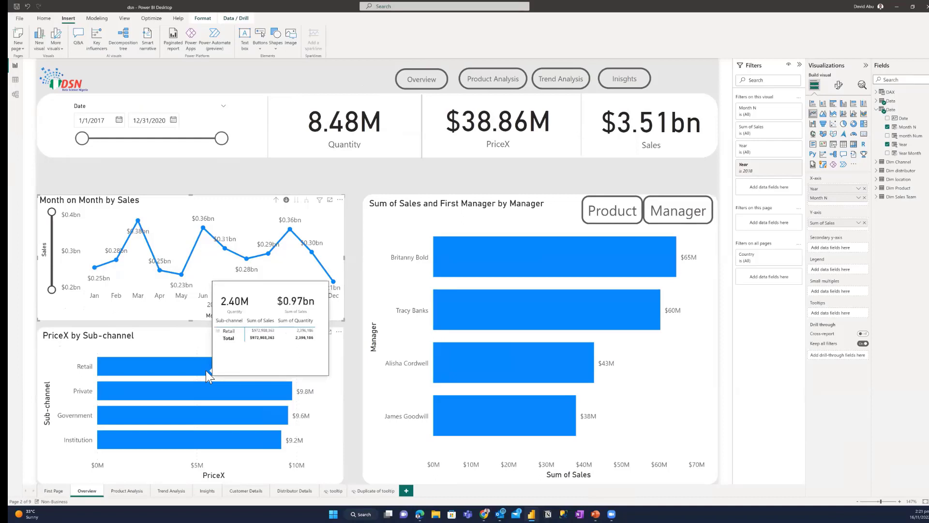
mouse_move(448, 248)
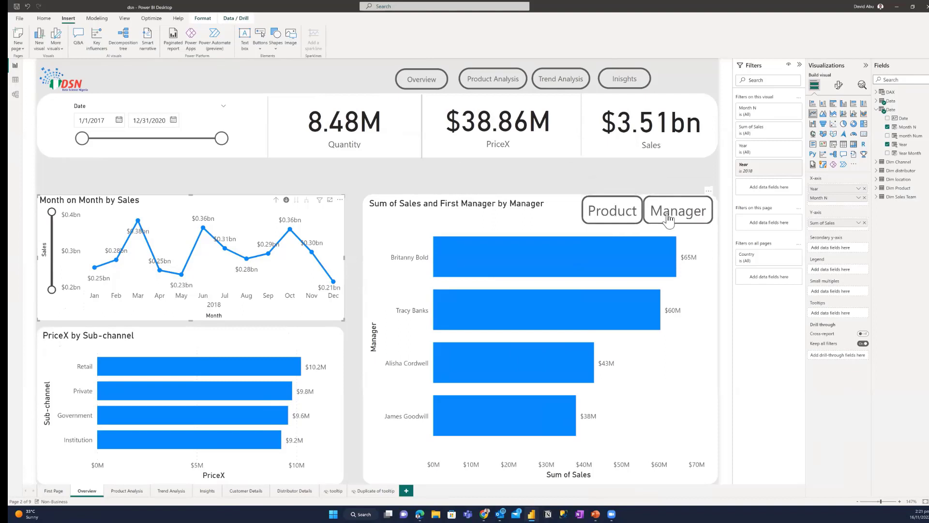
left_click(622, 219)
left_click(621, 219, "ctrl")
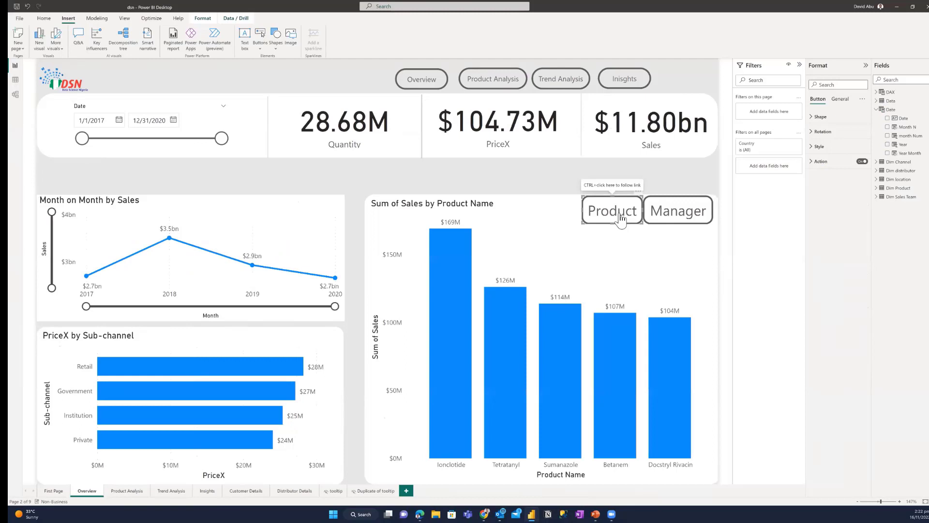
left_click(691, 217, "ctrl")
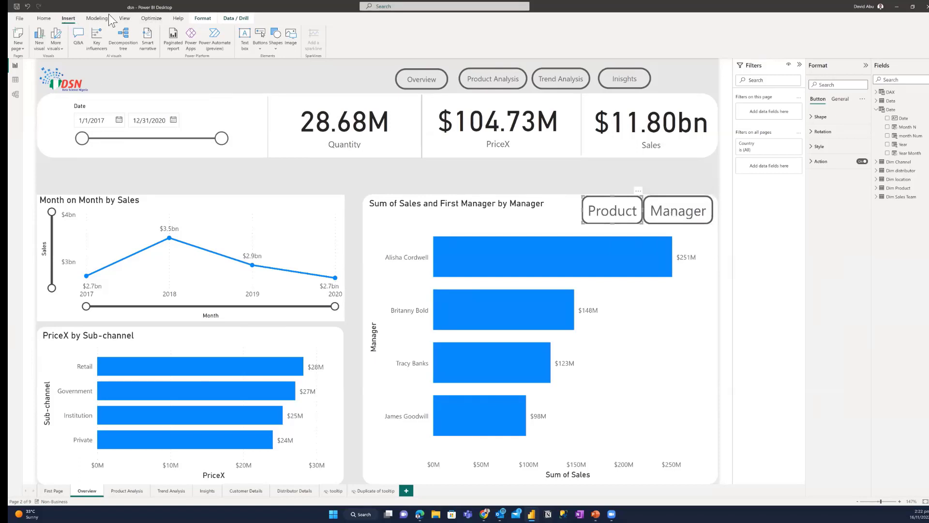
Step: Show the Selection and Bookmarks panes and identify the manager sales chart's layer
left_click(124, 22)
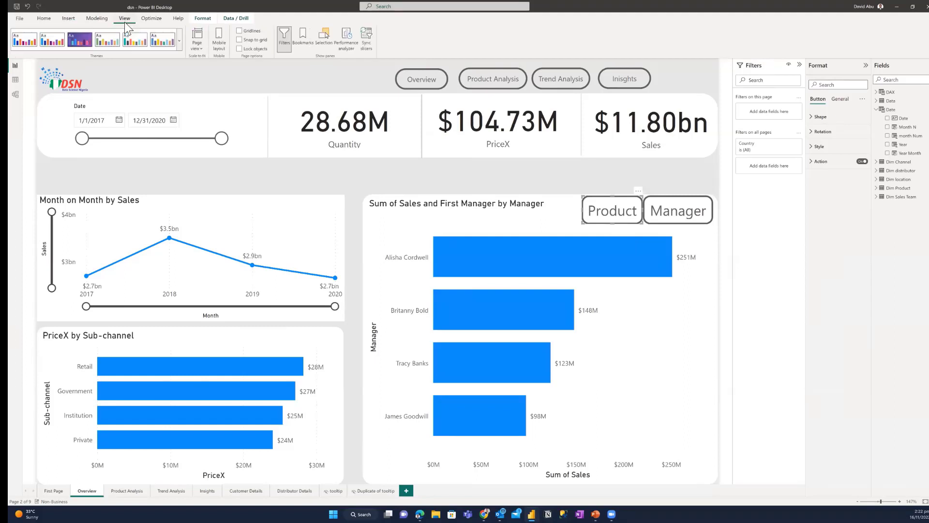
left_click(323, 43)
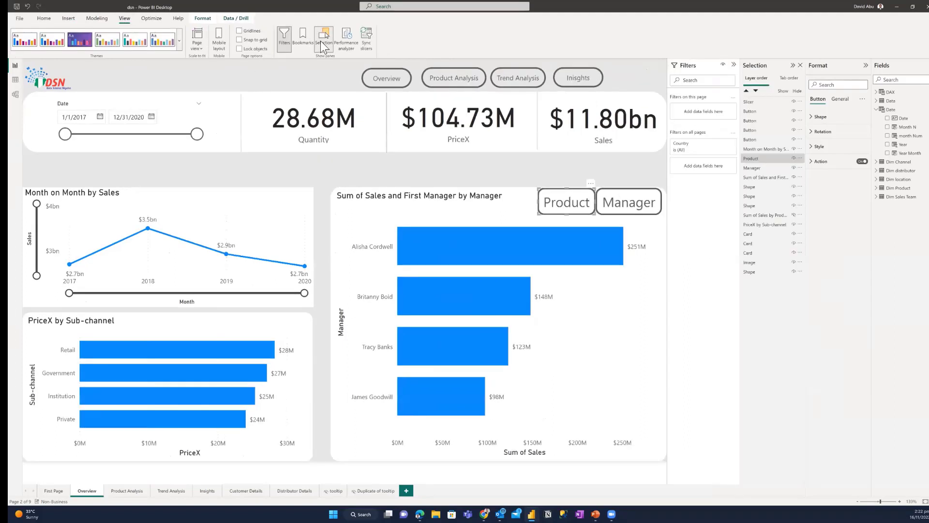
left_click(300, 43)
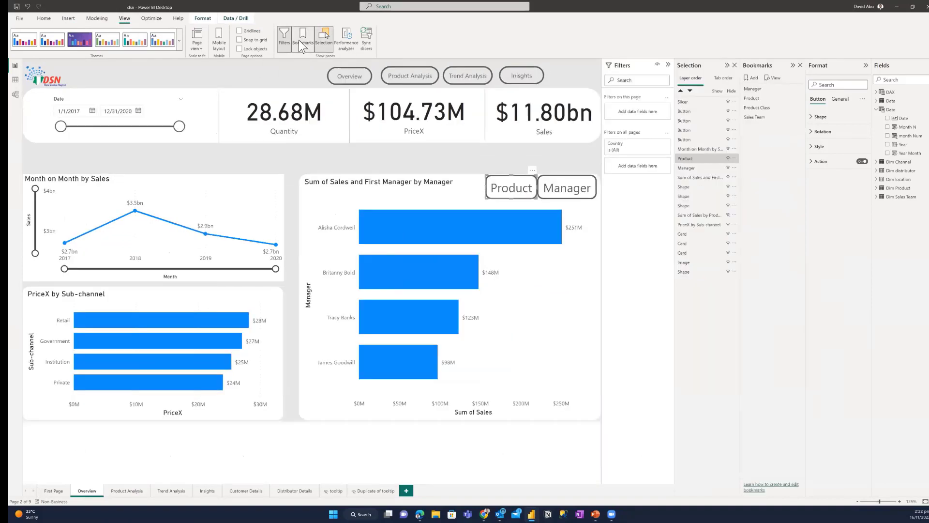
left_click(398, 182)
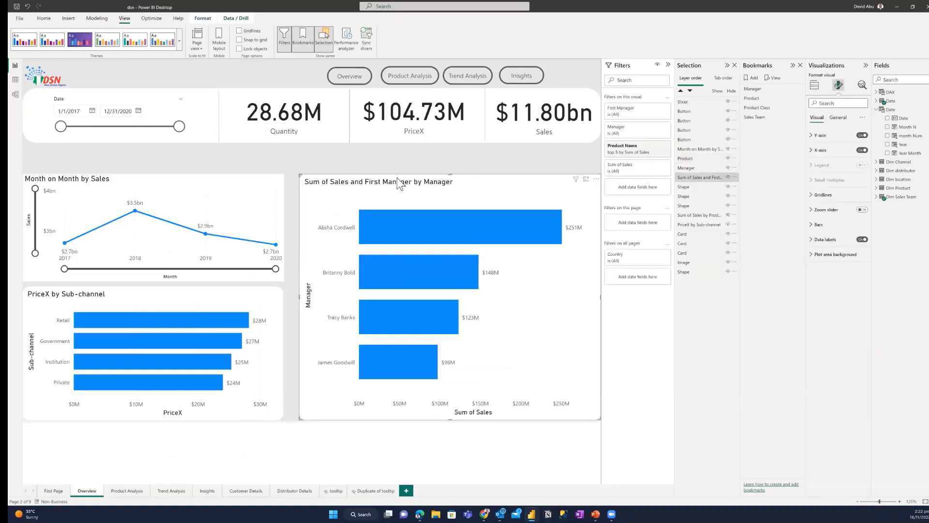
left_click(169, 453)
Step: Open the Product Analysis page and display its Product Class and Sales Team views through their bookmark buttons
left_click(124, 491)
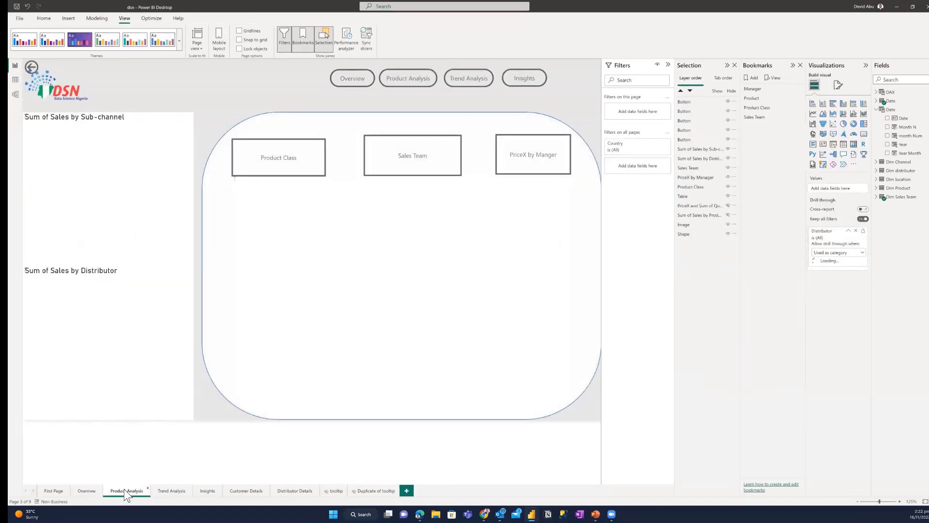
left_click(284, 167, "ctrl")
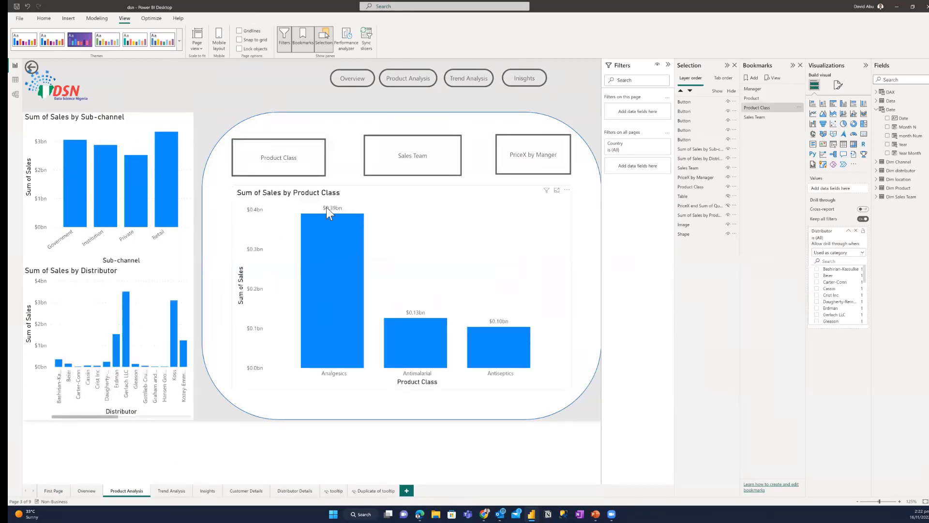
left_click(422, 164, "ctrl")
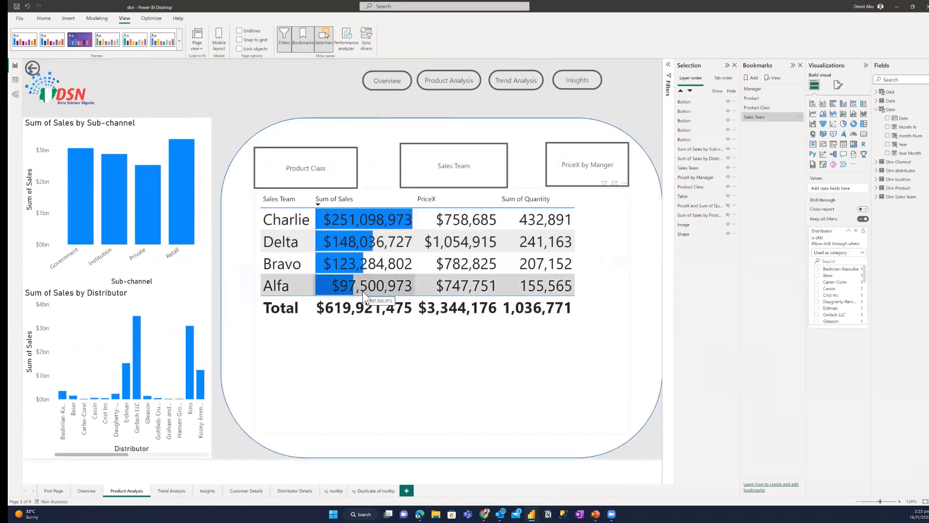
Step: Match the PriceX by Manger button, Sum of Sales by Distributor chart and Sales Team button to their layers
left_click(579, 171)
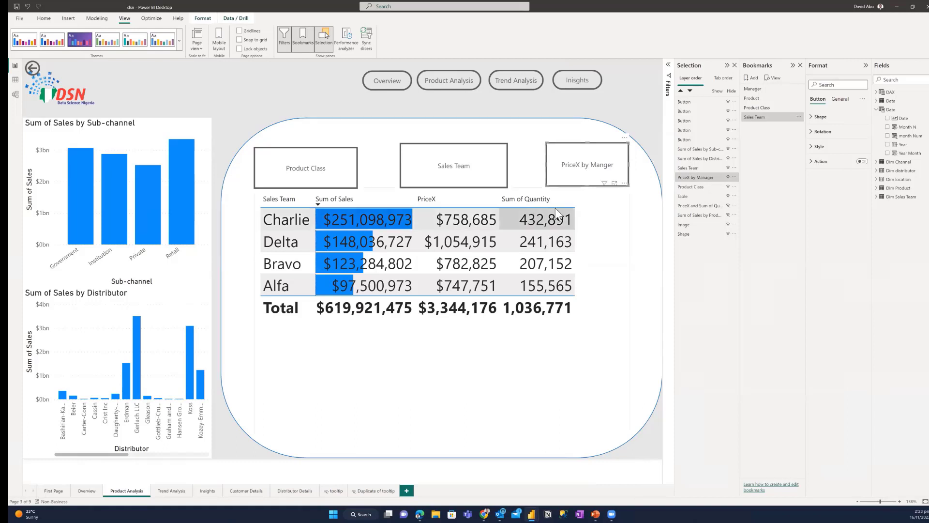
left_click(694, 179)
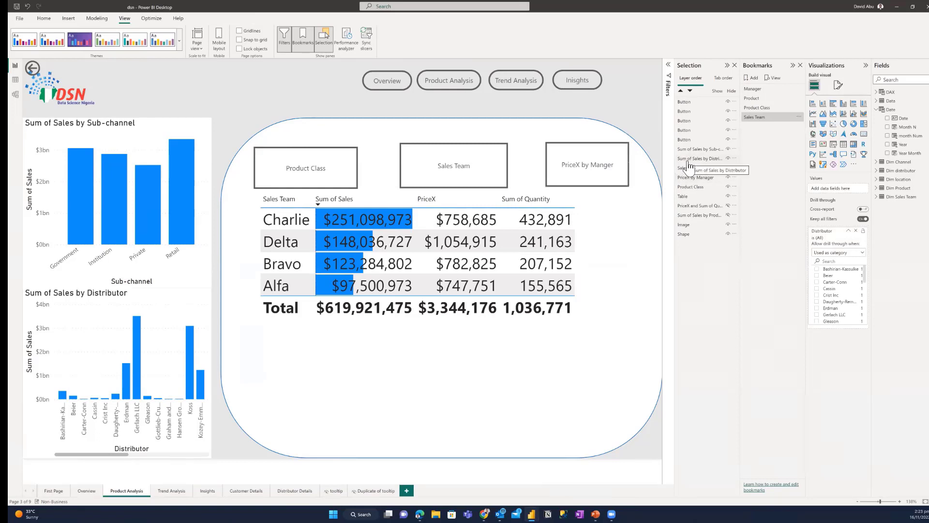
left_click(690, 166)
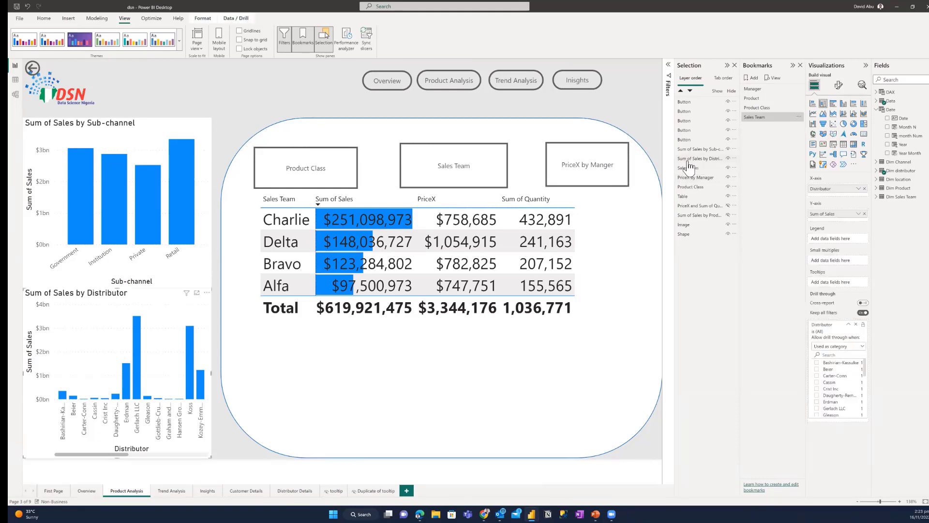
left_click(688, 163)
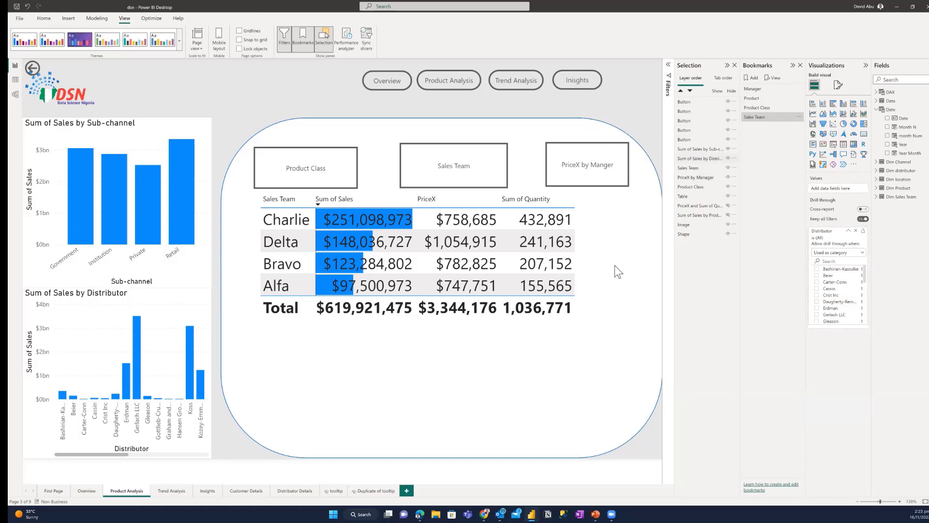
left_click(454, 181)
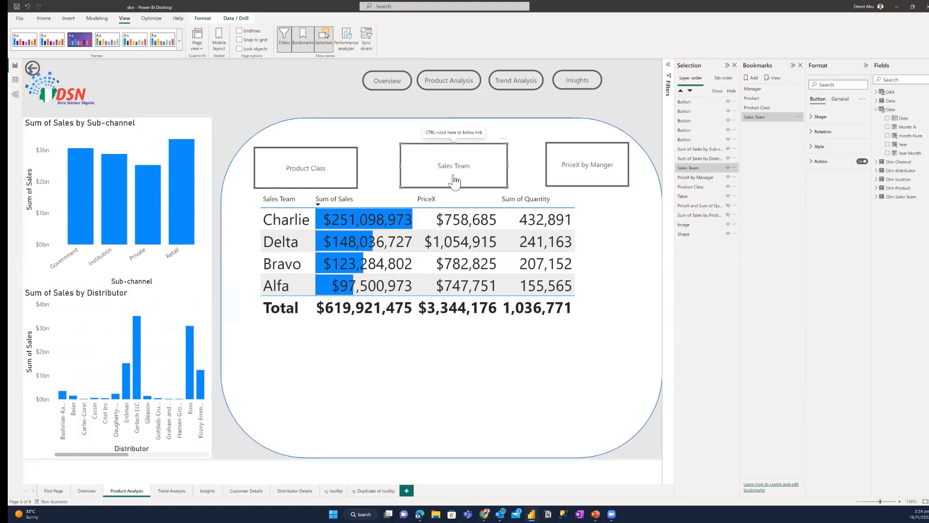
Step: Nudge the sales team table slightly downward and unhide the PriceX and Sum of Quantity by Manager chart
left_click(381, 192)
mouse_move(380, 190)
left_mouse_down()
mouse_move(170, 218)
mouse_move(100, 101)
mouse_move(232, 213)
mouse_move(385, 204)
left_mouse_up()
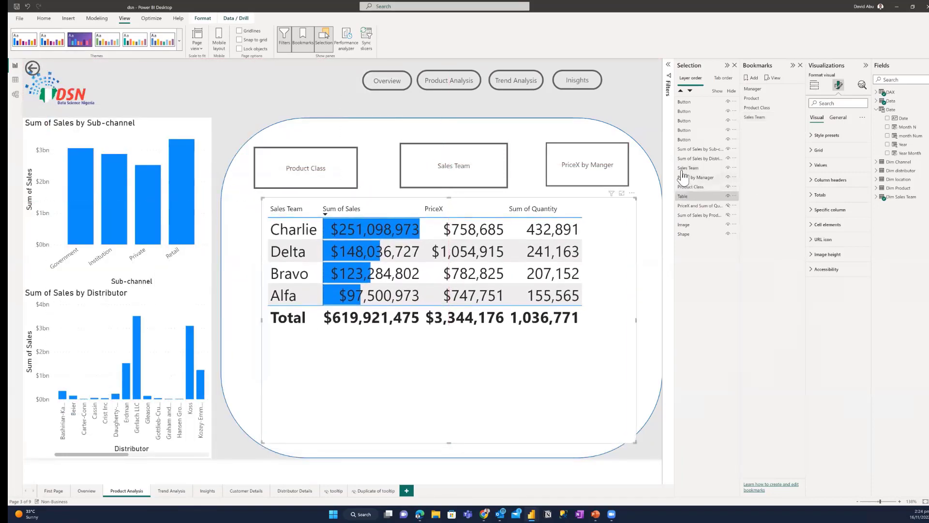
left_click(690, 198)
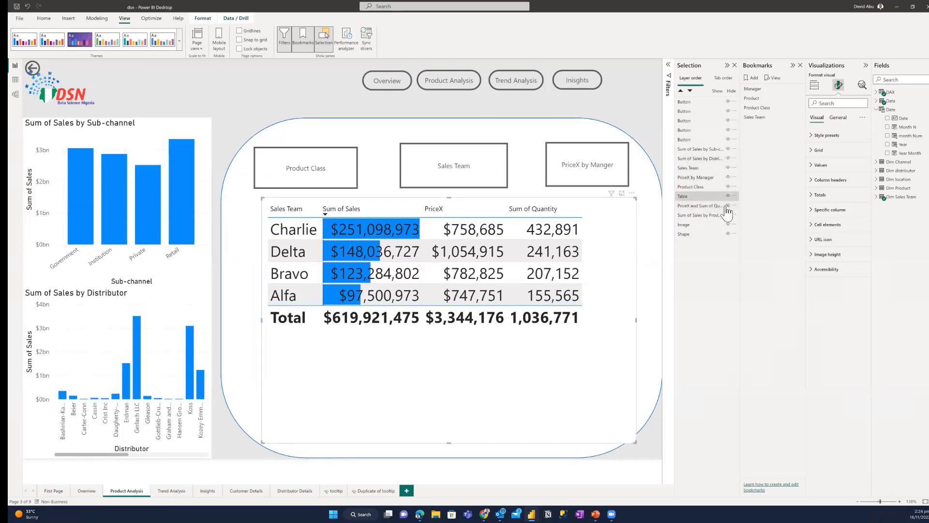
left_click(706, 212)
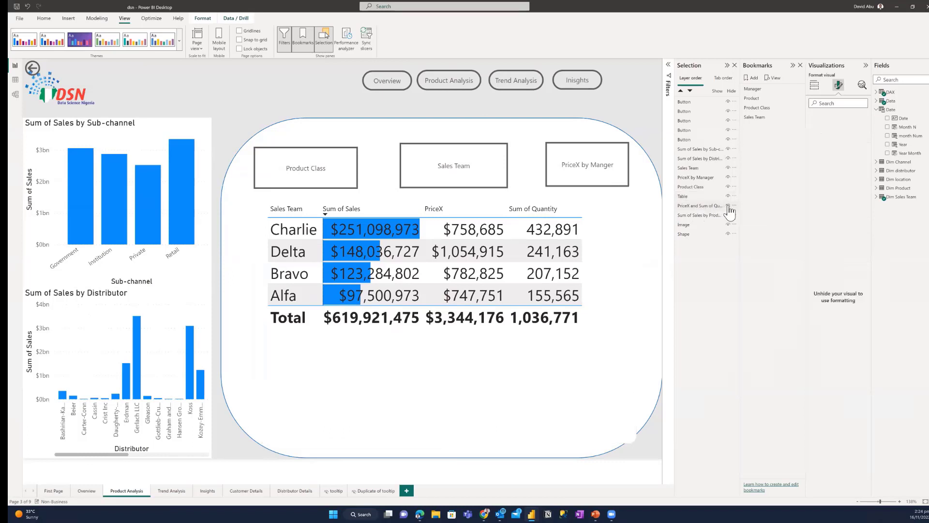
left_click(730, 208)
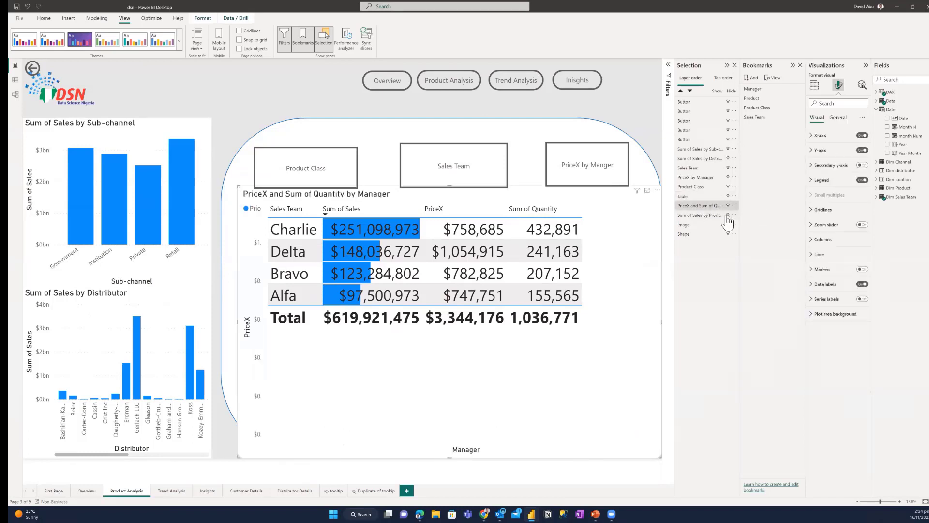
Step: Unhide the Sum of Sales by Product Class chart and pull the three stacked visuals apart on the canvas
left_click(353, 375)
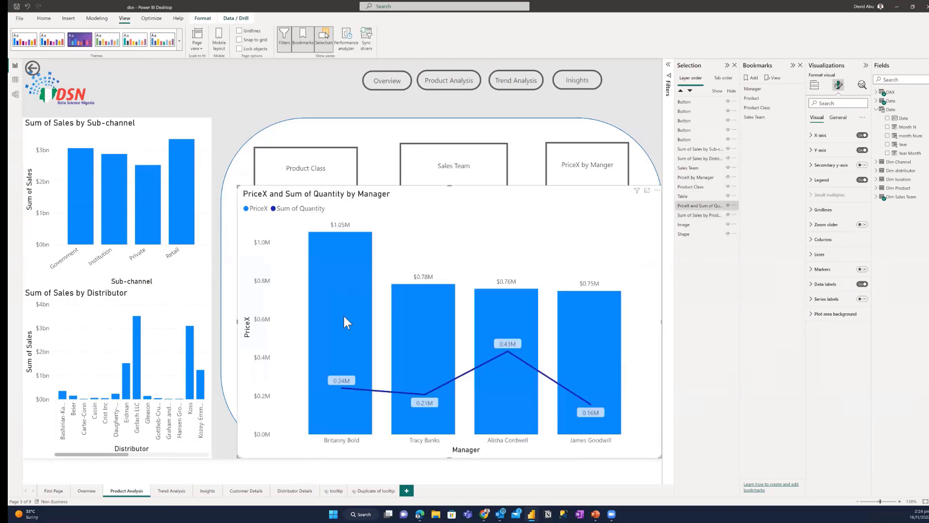
left_click_drag(423, 223, 179, 119)
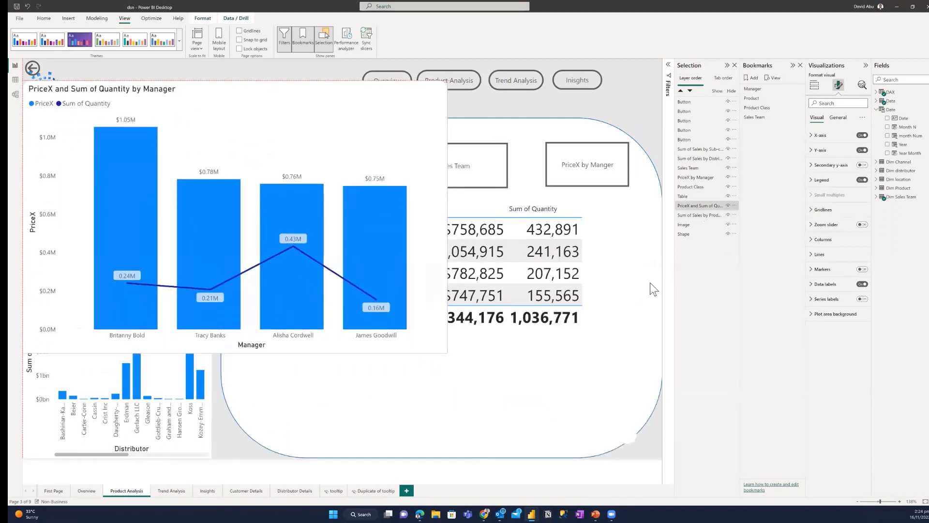
left_click_drag(720, 279, 791, 166)
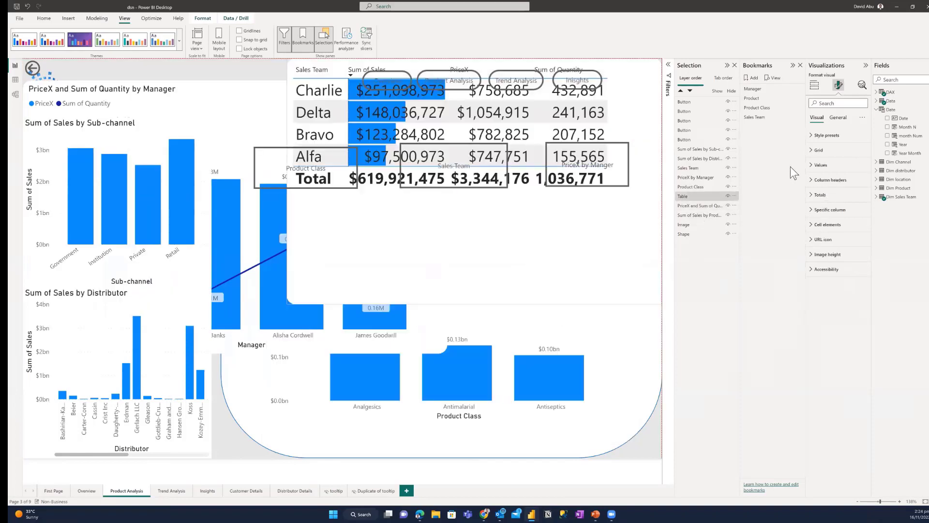
left_click_drag(913, 323, 450, 422)
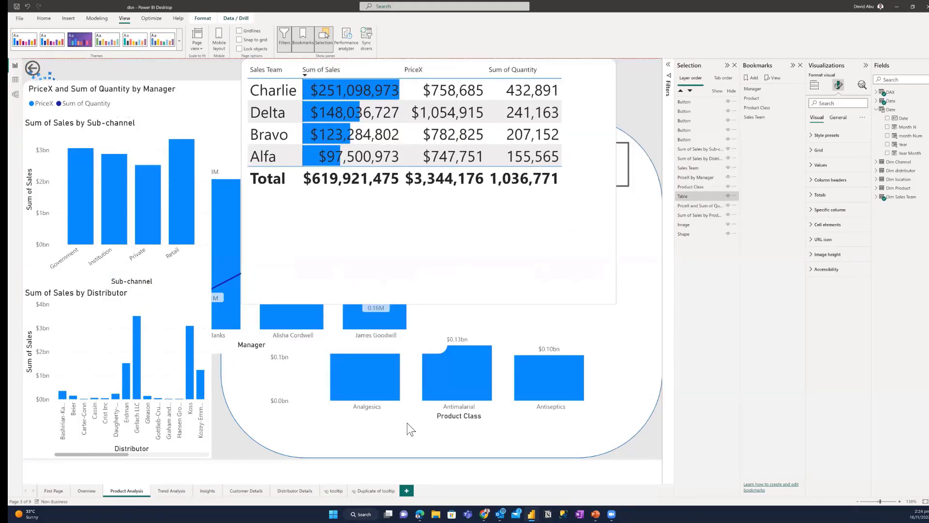
left_click(397, 412)
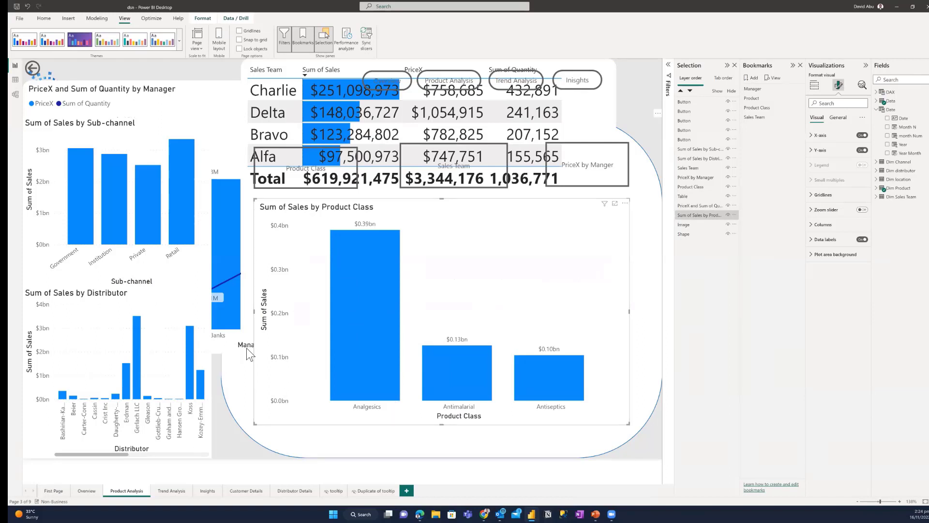
Step: Move the sales team table and the Sum of Sales by Product Class chart back into the rounded area beneath the bookmark buttons
left_click_drag(380, 354, 280, 387)
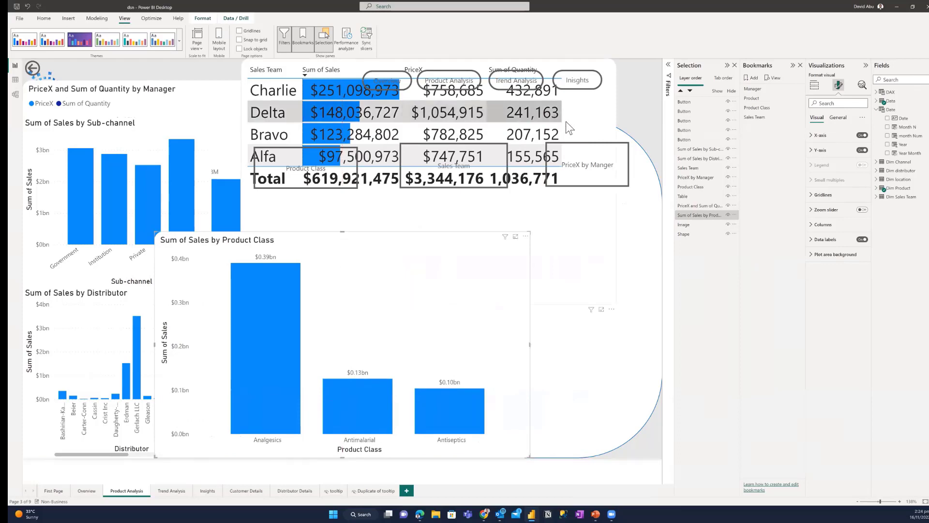
left_click_drag(579, 324, 580, 202)
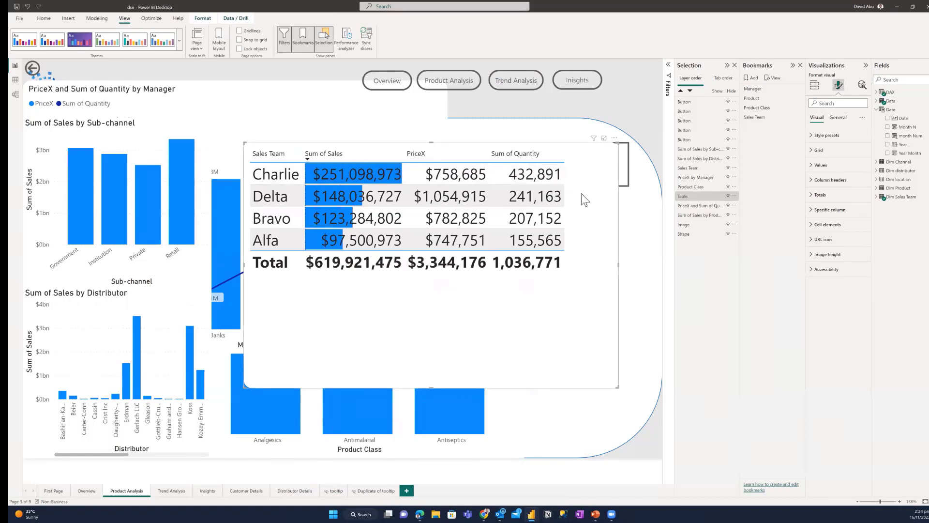
left_click_drag(585, 199, 605, 268)
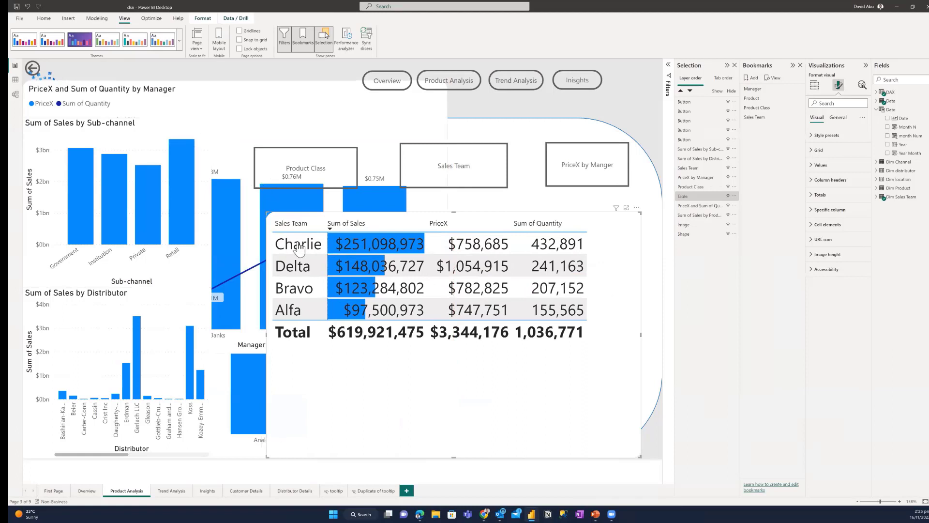
left_click_drag(373, 385, 382, 341)
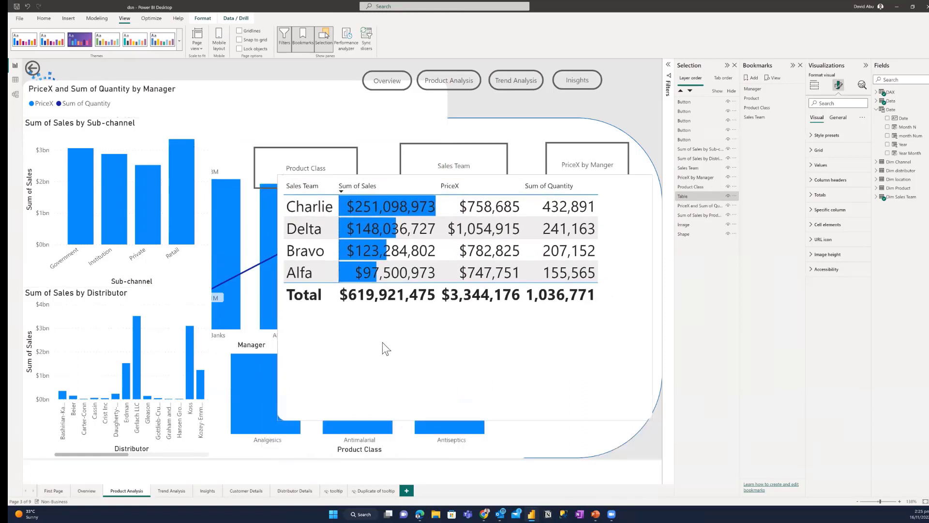
left_click(249, 444)
left_click_drag(361, 269, 478, 222)
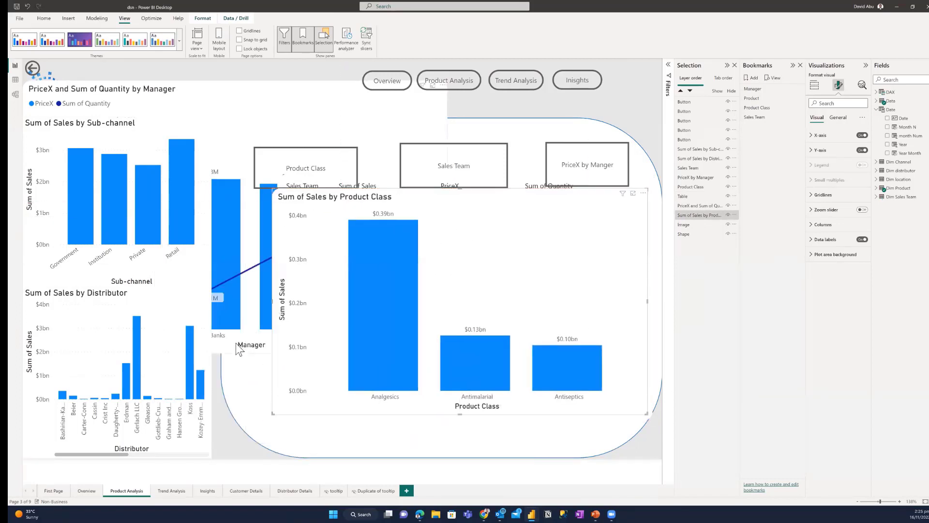
Step: Move the PriceX and Sum of Quantity by Manager chart beneath the bookmark buttons, shrink it and align the three stacked visuals
left_click_drag(238, 345, 480, 442)
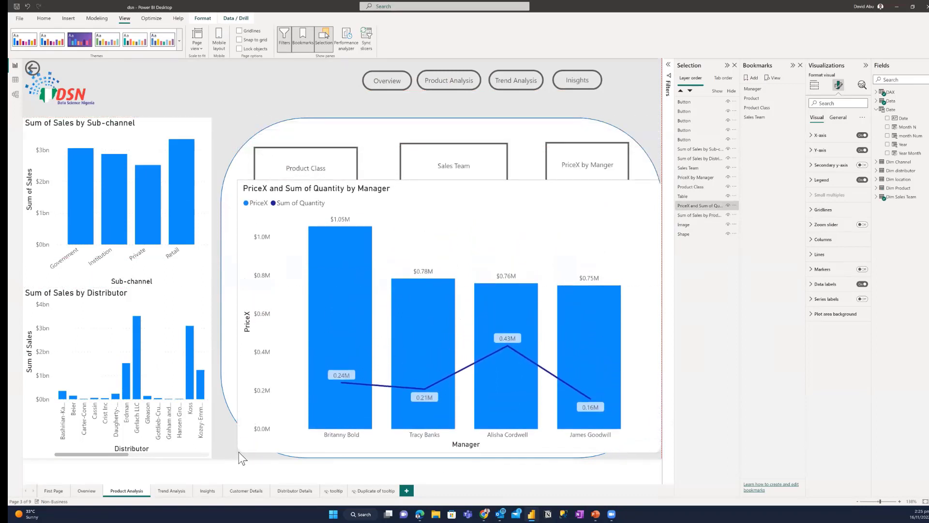
left_click_drag(277, 422, 306, 389)
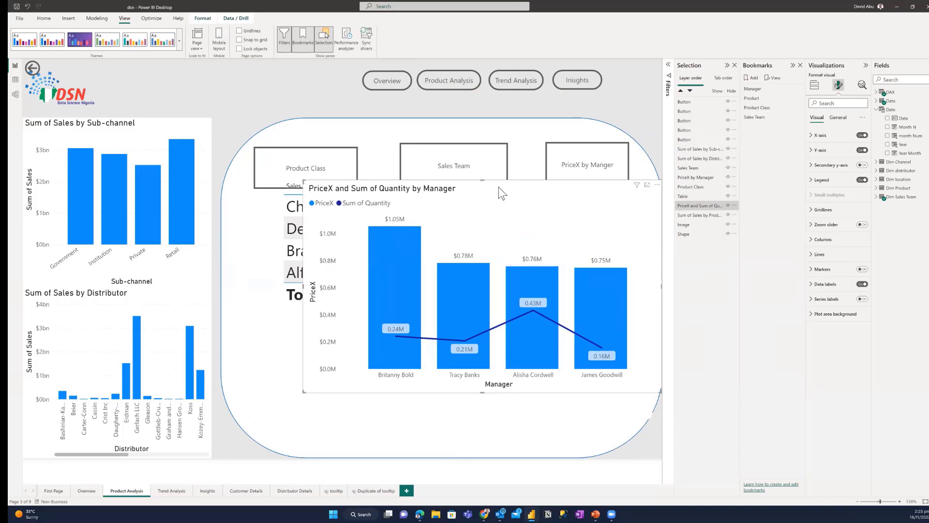
left_click_drag(502, 187, 478, 205)
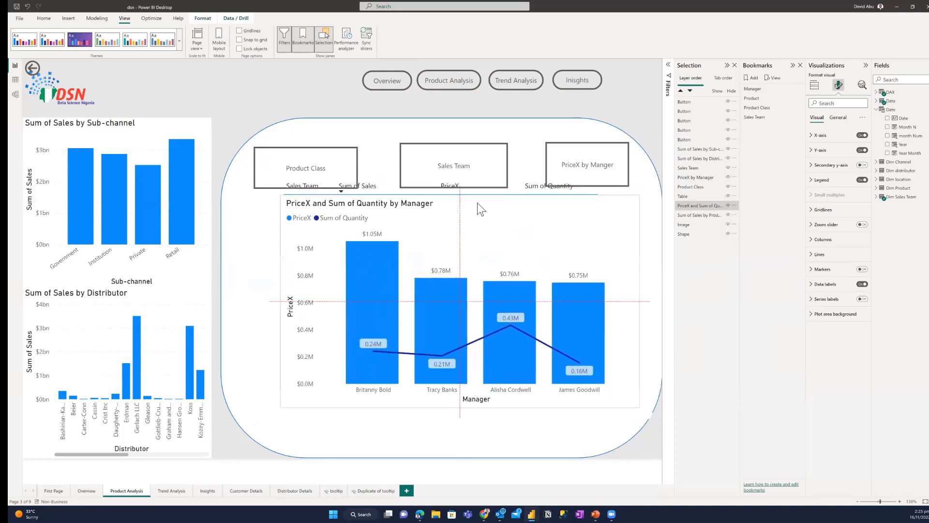
left_click(277, 210)
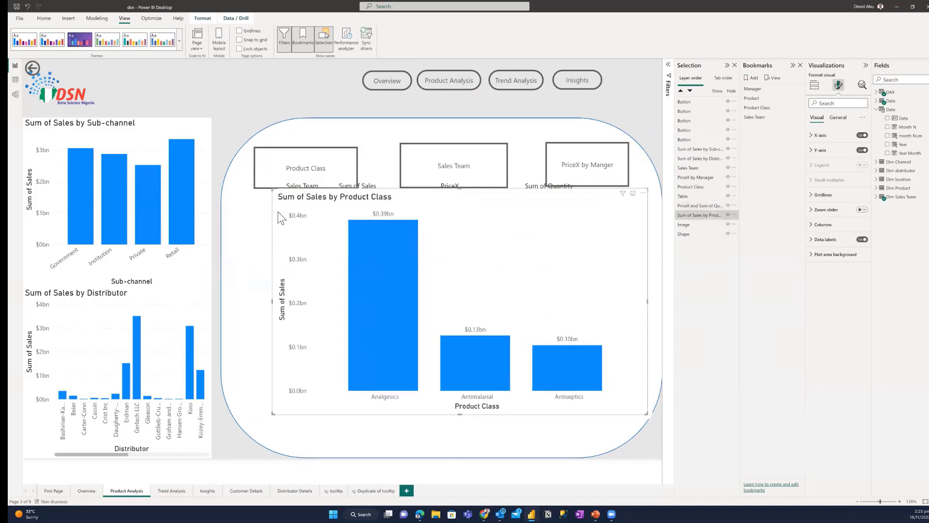
mouse_move(273, 192)
left_mouse_down()
mouse_move(288, 206)
mouse_move(281, 204)
mouse_move(280, 218)
mouse_move(281, 195)
left_mouse_up()
left_click(280, 180)
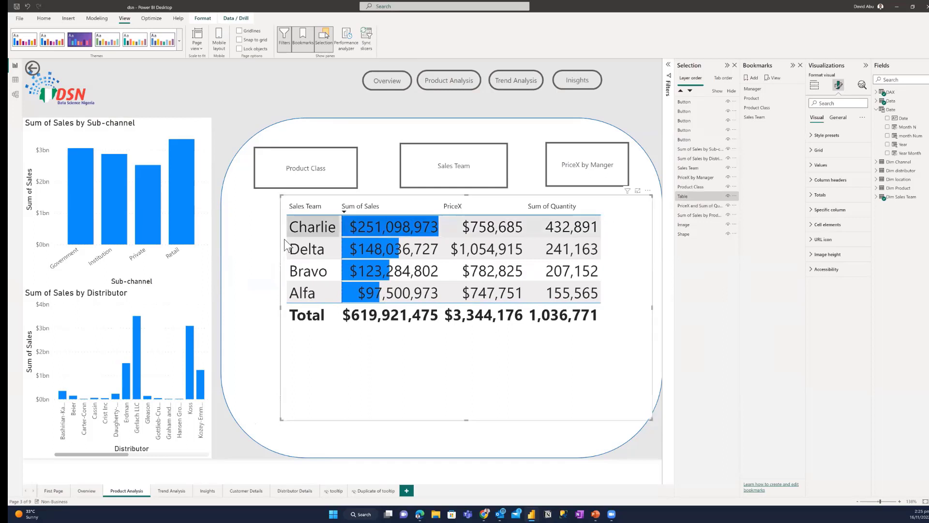
Step: Show the Product Class view and the Sales Team view through their bookmark buttons
left_click(289, 181, "ctrl")
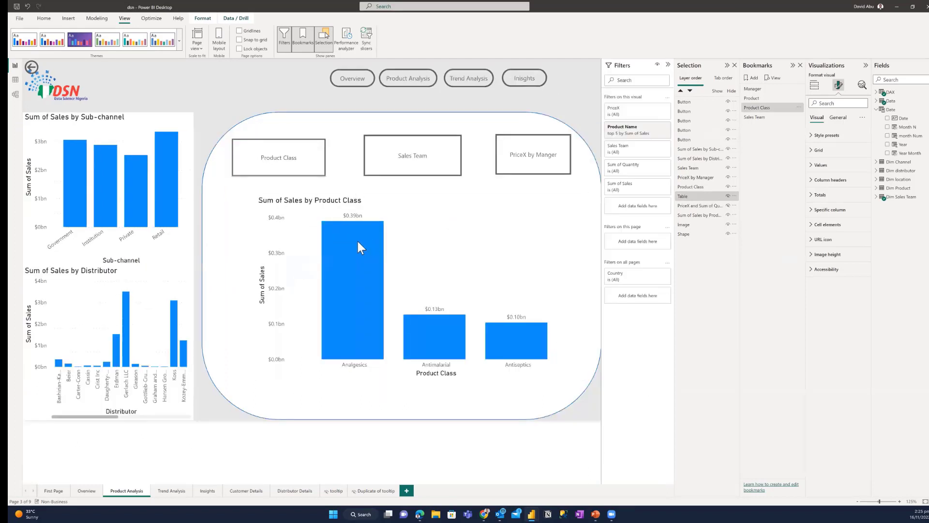
left_click(412, 171, "ctrl")
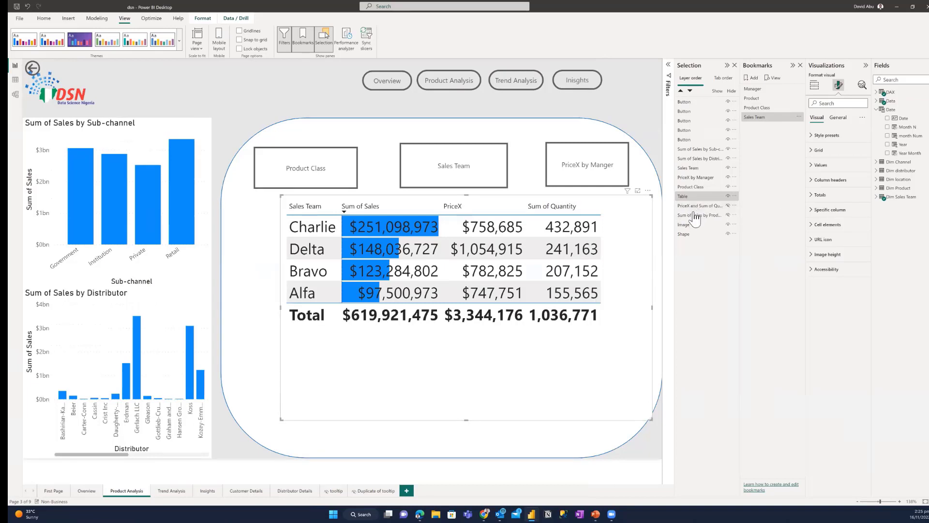
Step: Hide the sales team table and product class chart, leaving only the PriceX and Sum of Quantity by Manager chart shown
left_click(592, 178)
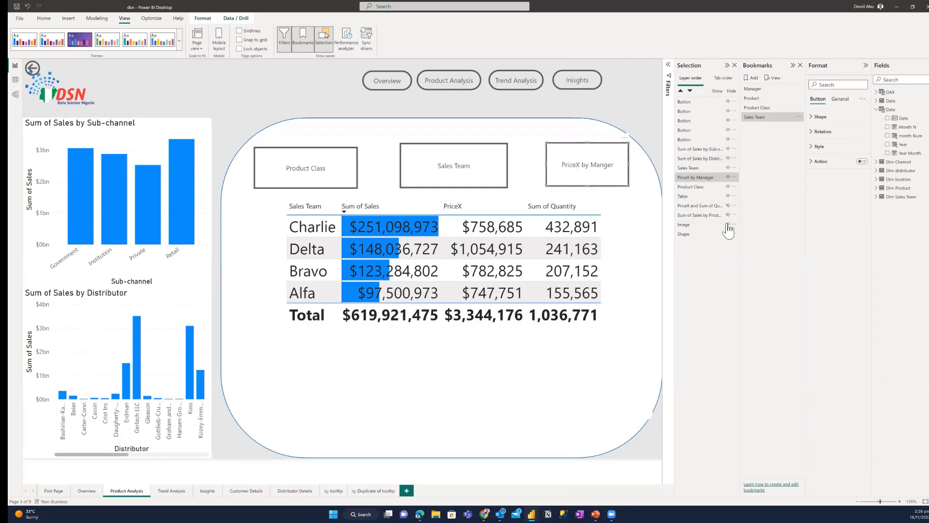
left_click(728, 197)
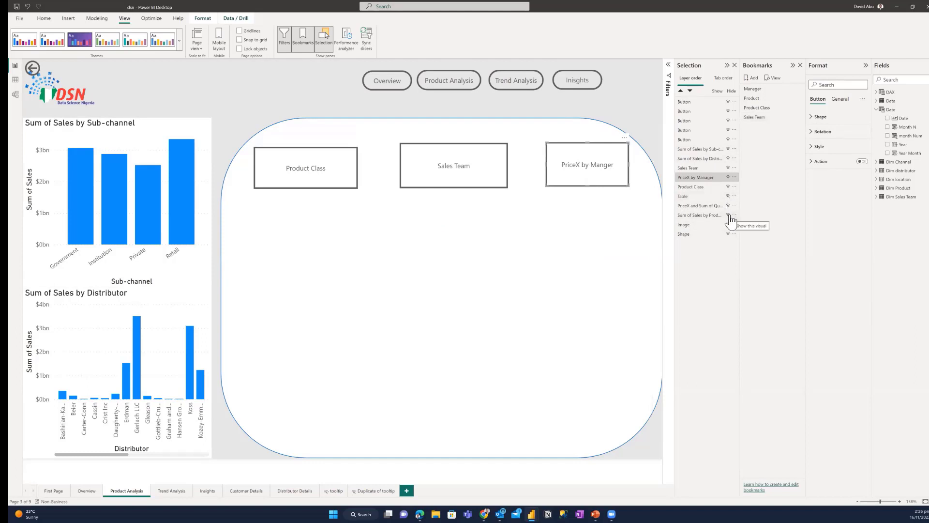
left_click(730, 216)
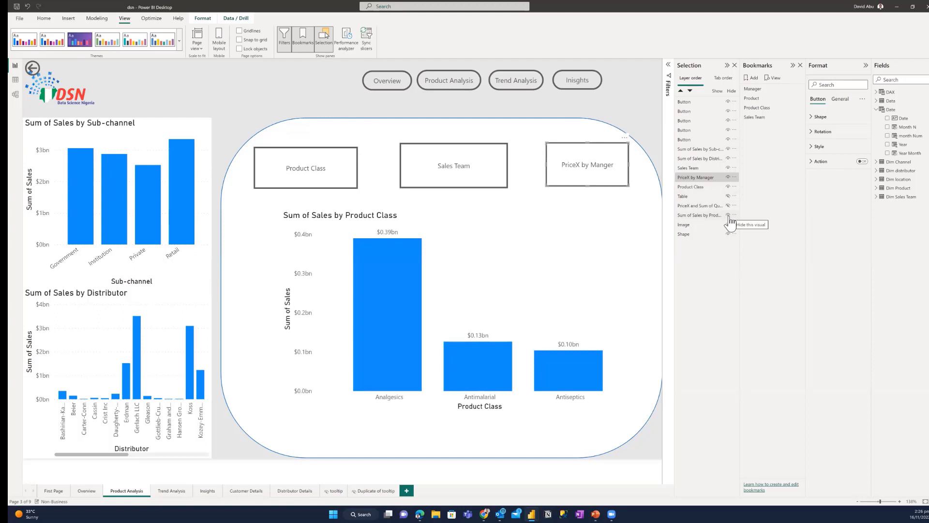
left_click(728, 216)
left_click(728, 206)
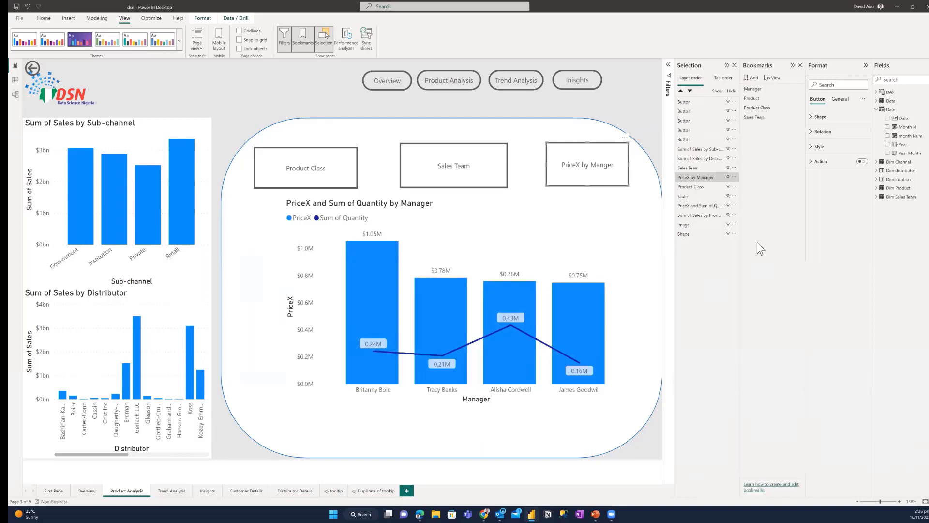
Step: Add a bookmark of the current view and name it PriceX
left_click(749, 79)
double_click(770, 127)
key("BackSpace")
type("PriceX")
key("Return")
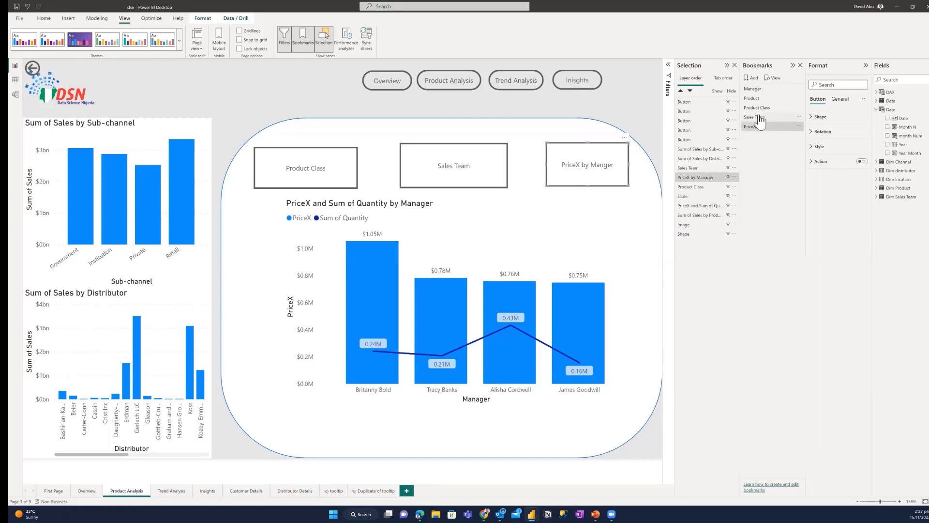
Step: Check the Sales Team, Product Class and PriceX bookmarks by applying each in turn
left_click(760, 121)
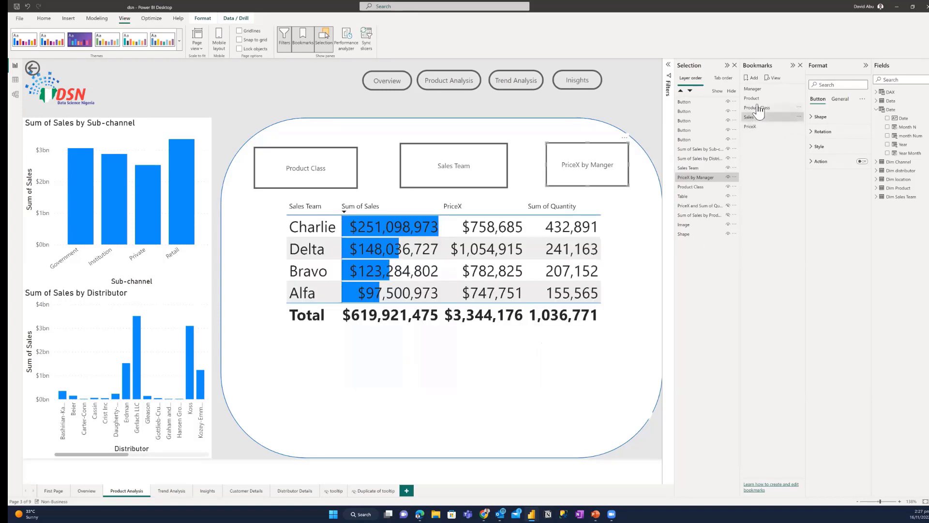
left_click(759, 108)
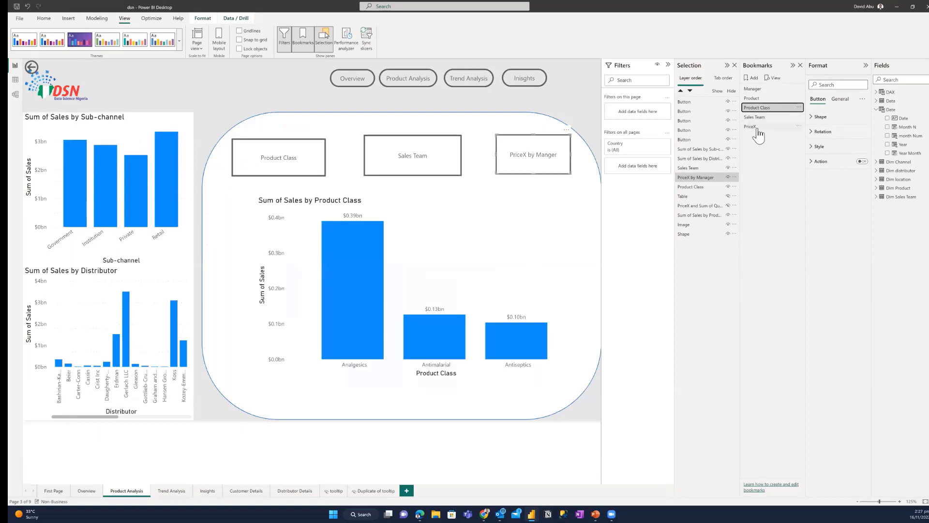
left_click(758, 130)
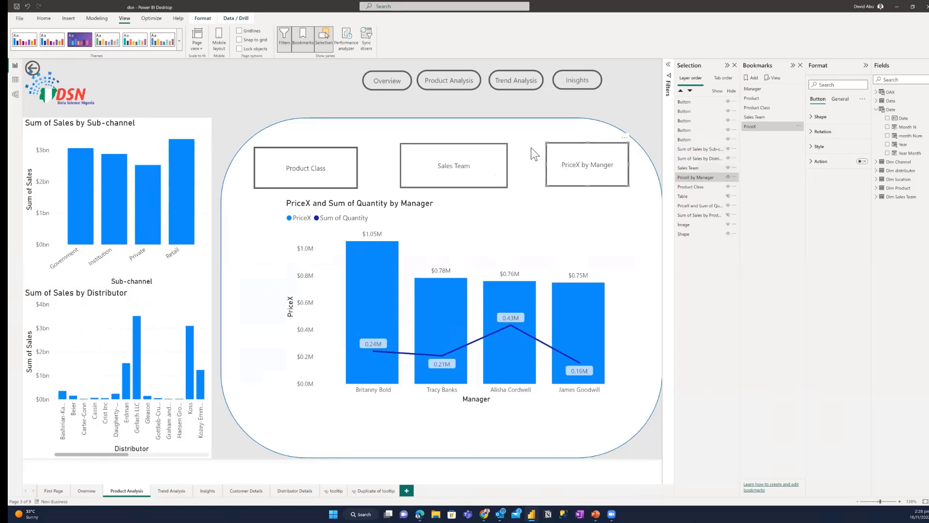
Step: Turn on the PriceX by Manger button's action, with type Bookmark and the PriceX bookmark as its target
left_click(862, 162)
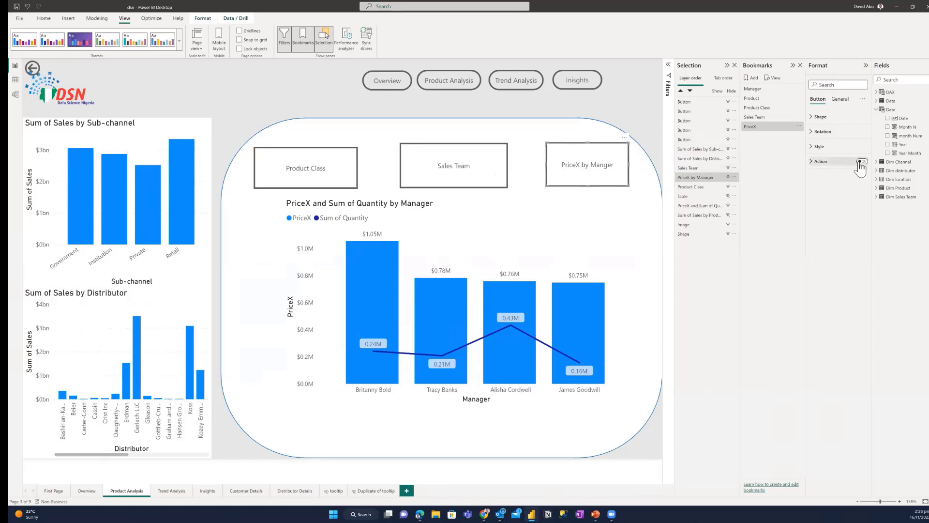
left_click(819, 162)
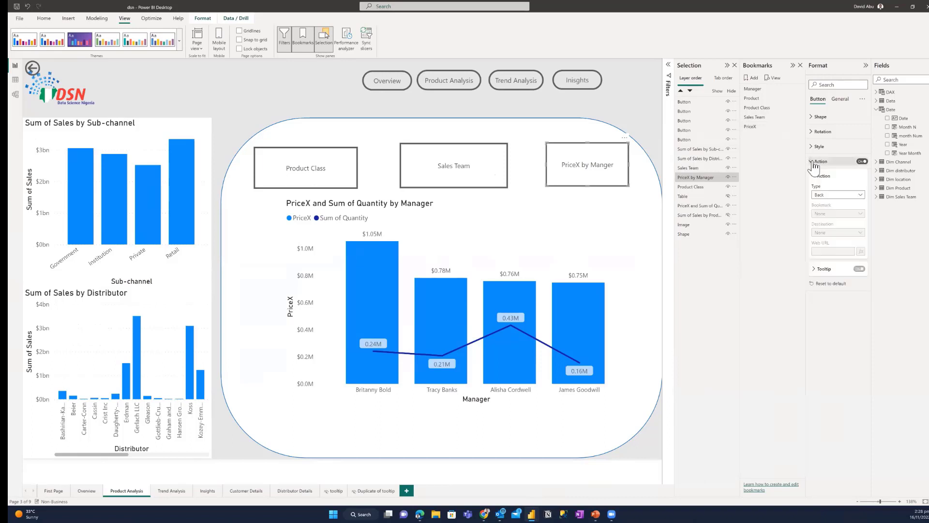
left_click(832, 196)
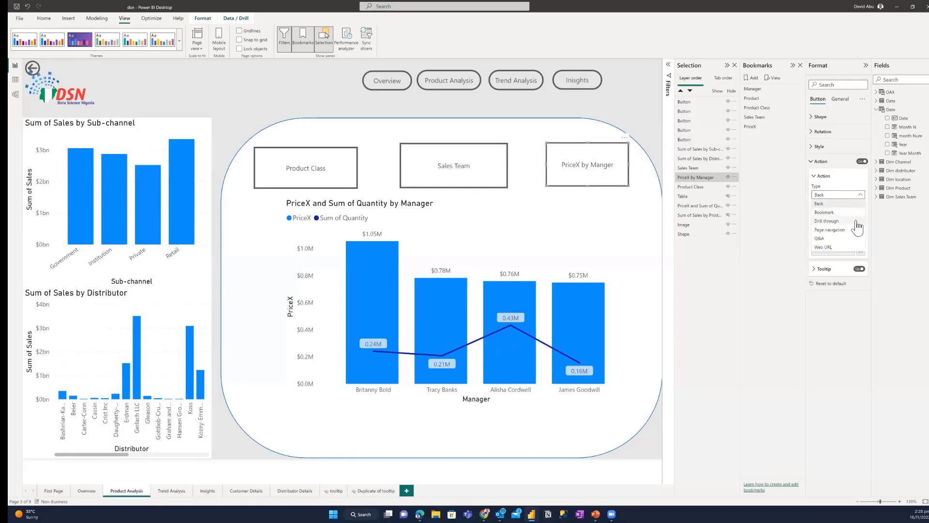
left_click(845, 213)
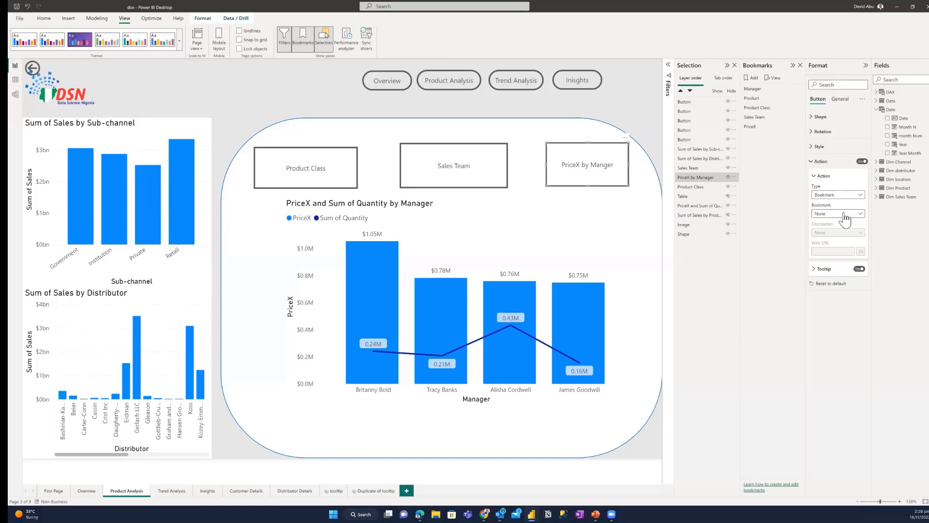
left_click(842, 213)
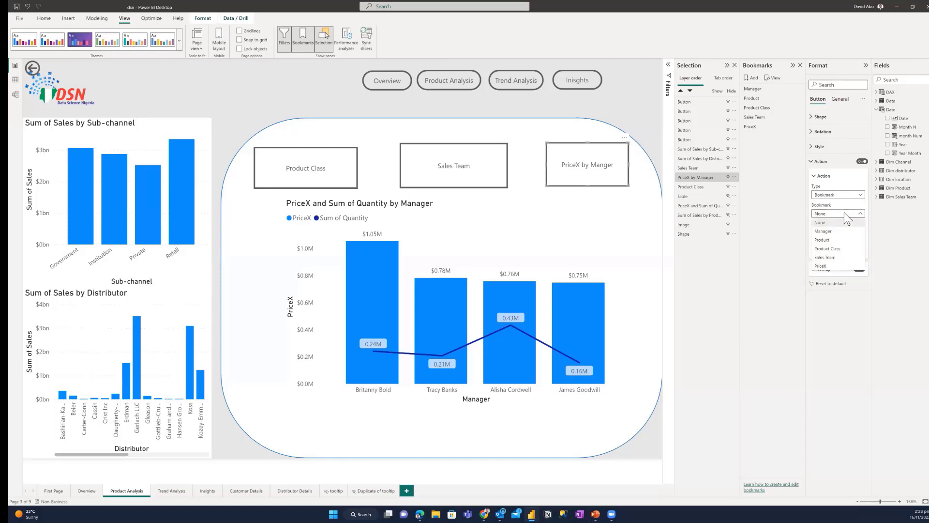
left_click(831, 267)
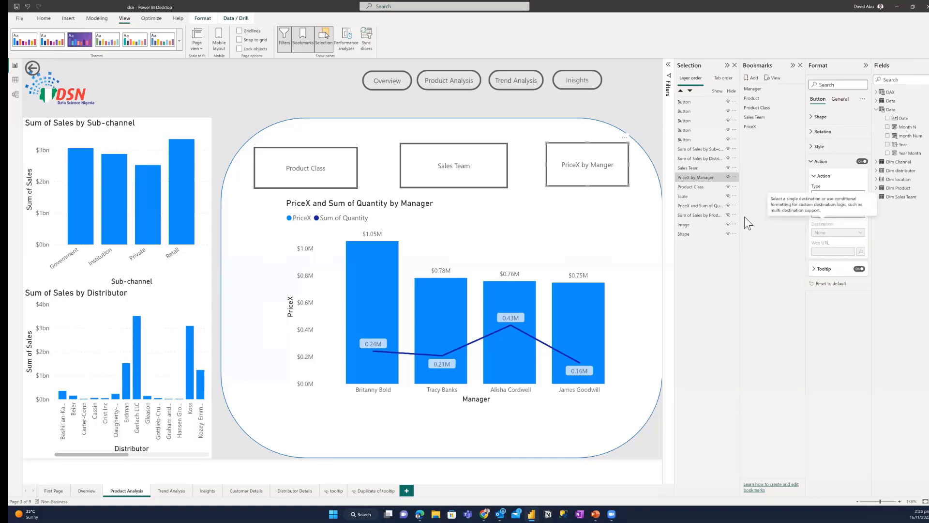
Step: Test the Product Class and Sales Team buttons to swap the displayed visual
left_click(300, 173, "ctrl")
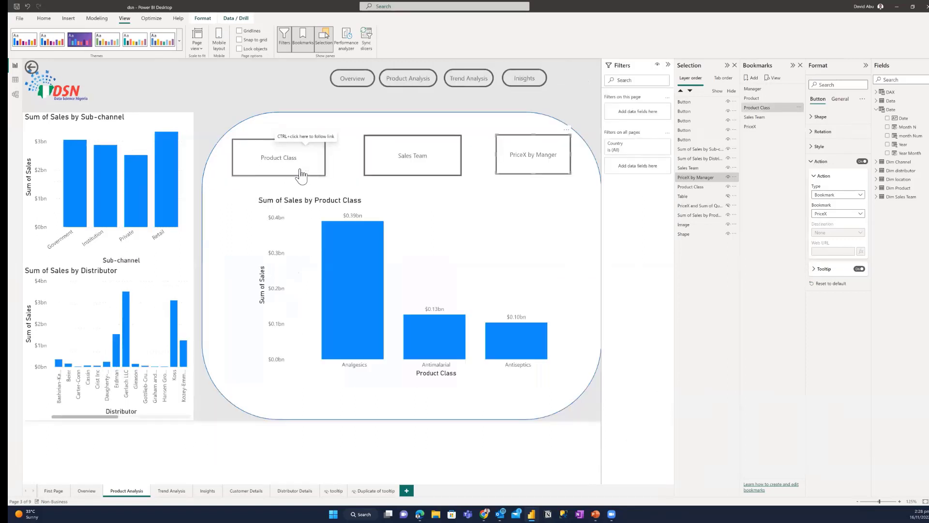
left_click(390, 169)
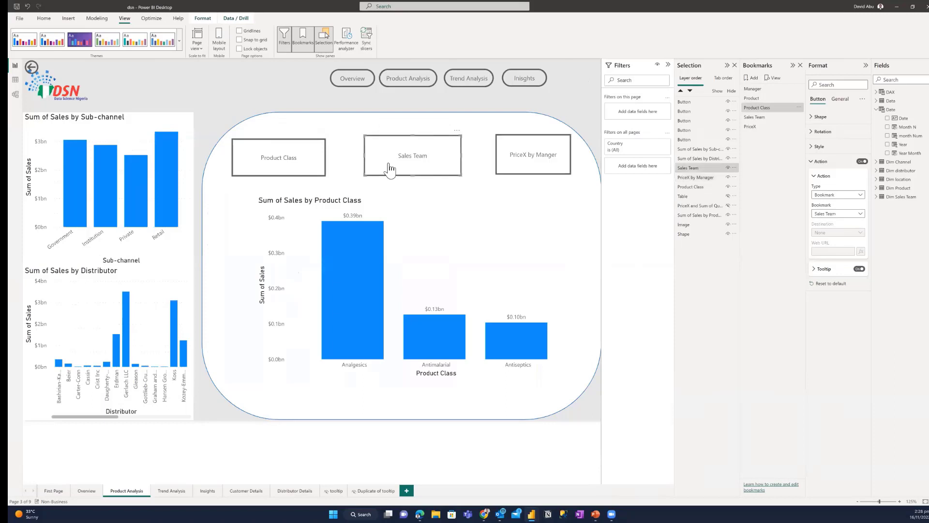
left_click(390, 169, "ctrl")
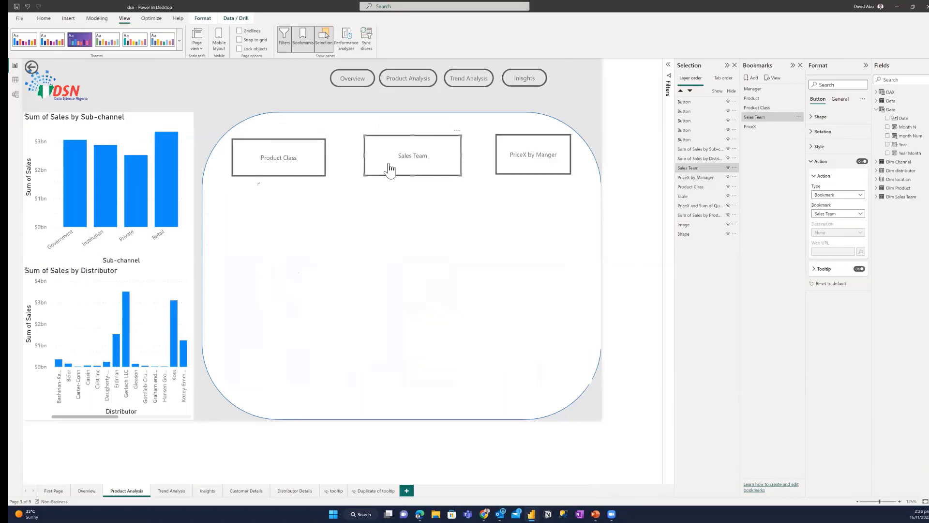
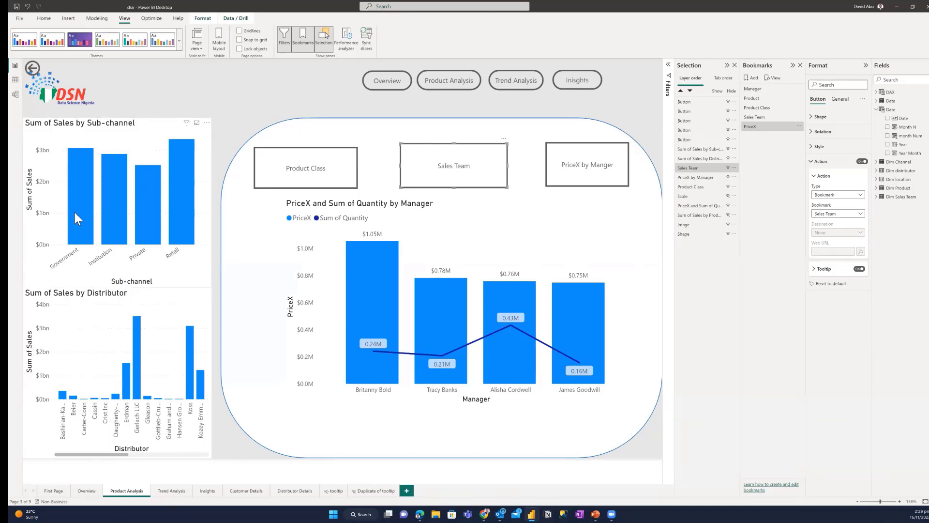
Step: Examine the custom tooltip on the Government column of the Sum of Sales by Sub-channel chart and check the other charts
mouse_move(75, 213)
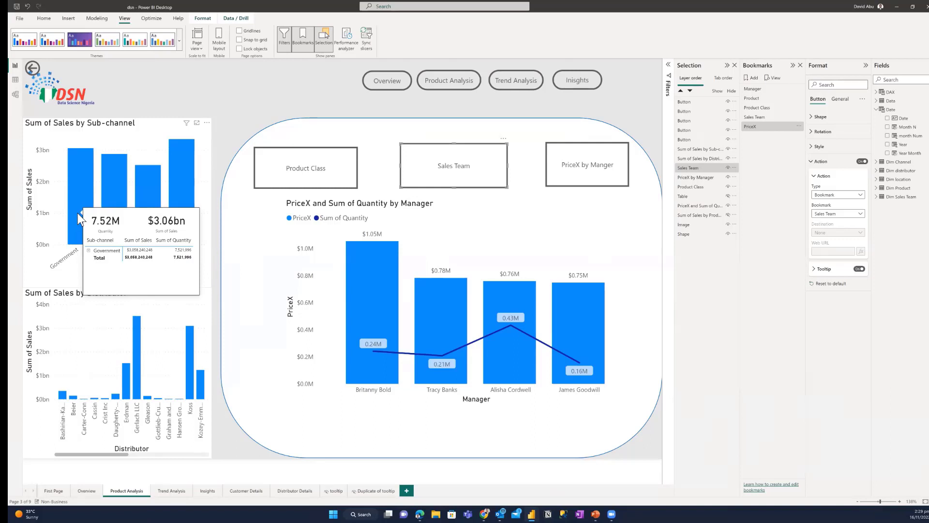
mouse_move(139, 345)
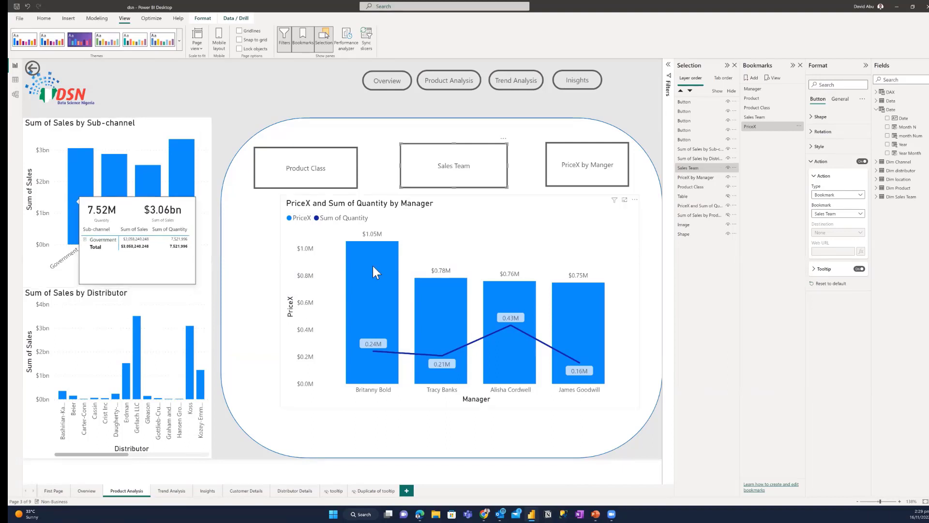
mouse_move(372, 266)
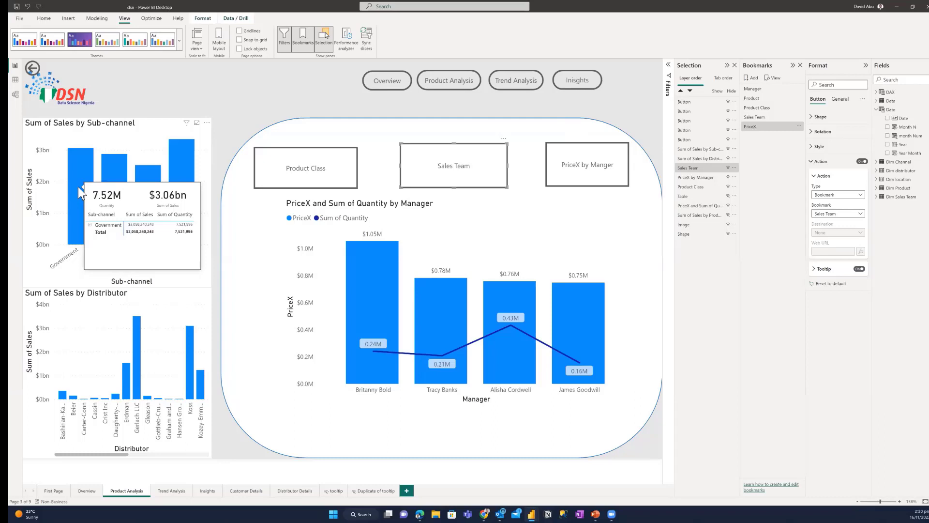
Step: Review the tooltip page's page information, add a new report page and allow its use as a tooltip
left_click(336, 491)
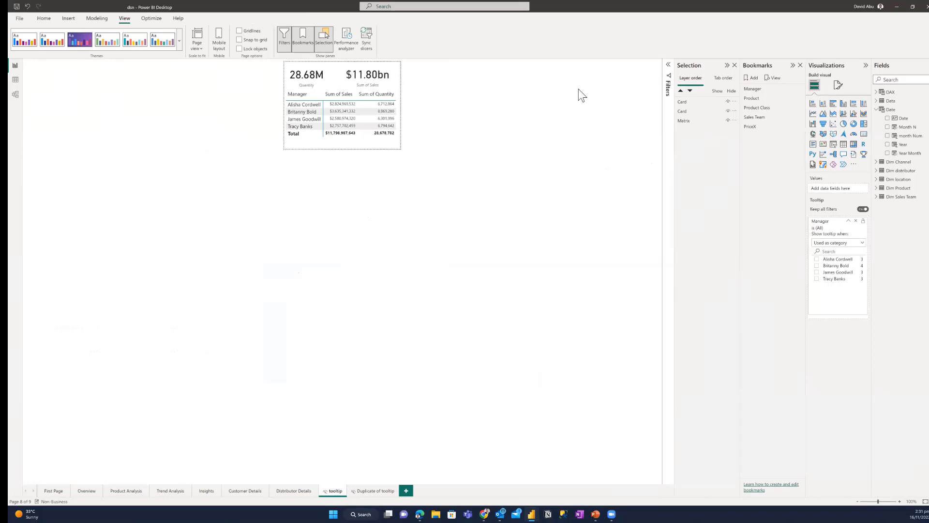
left_click(841, 86)
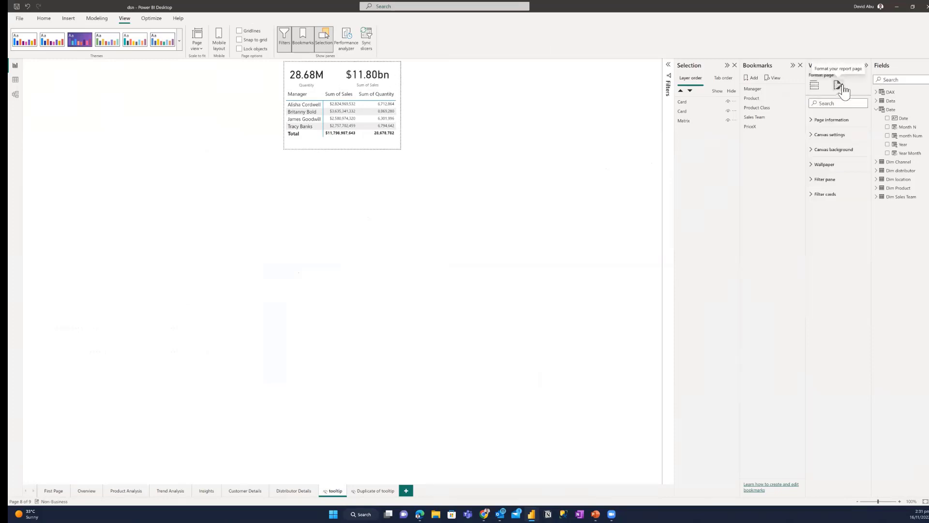
left_click(815, 127)
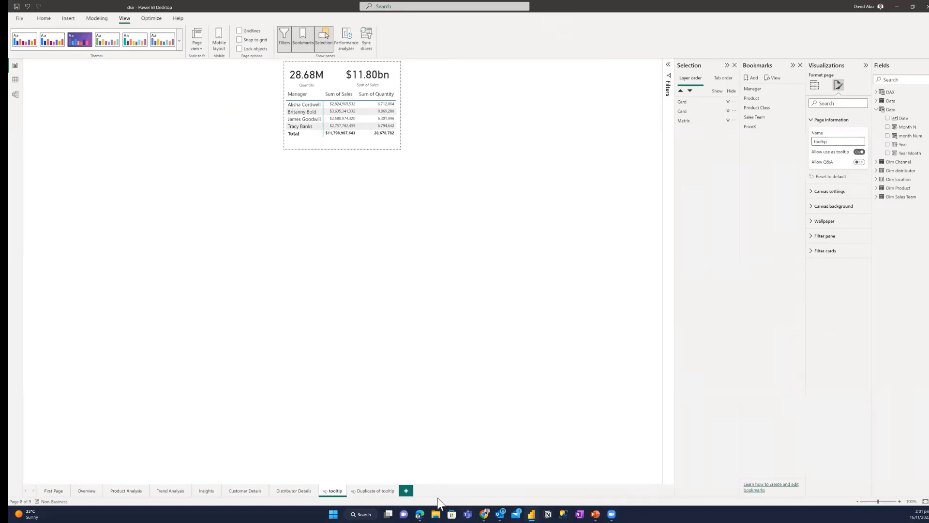
left_click(409, 493)
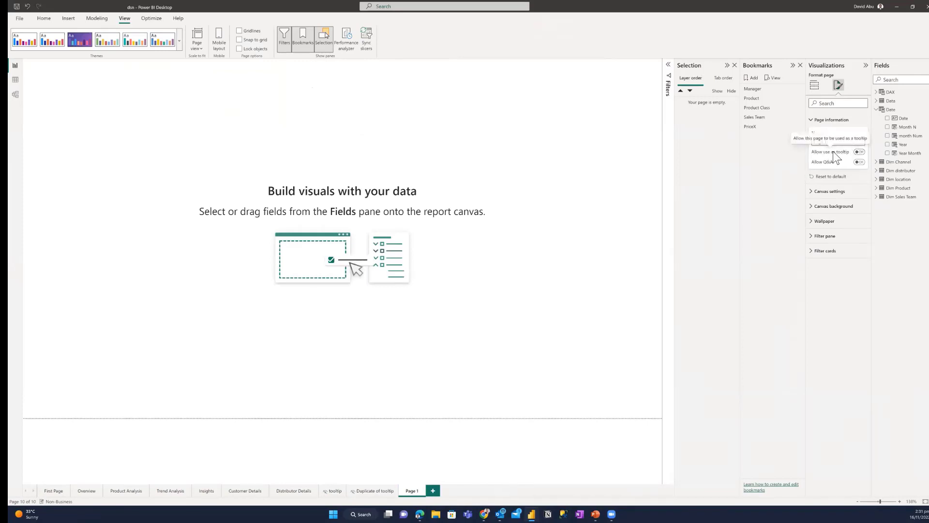
left_click(860, 153)
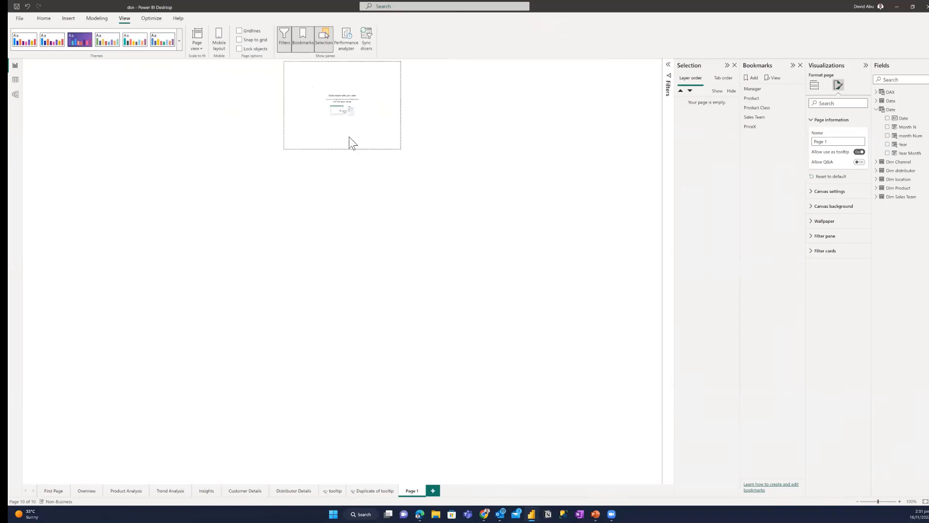
Step: Examine the matrix on the tooltip page, including the fields it is built from and its Manager tooltip field
left_click(336, 492)
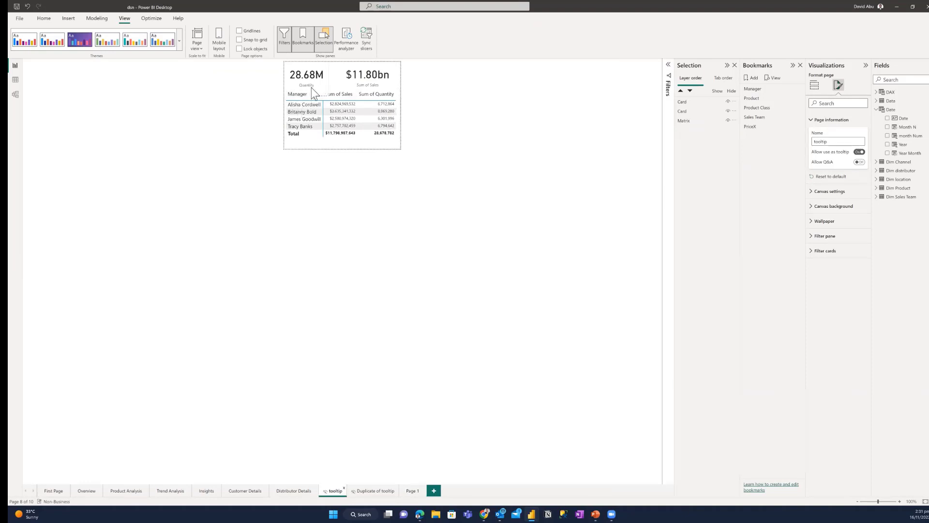
left_click(315, 143)
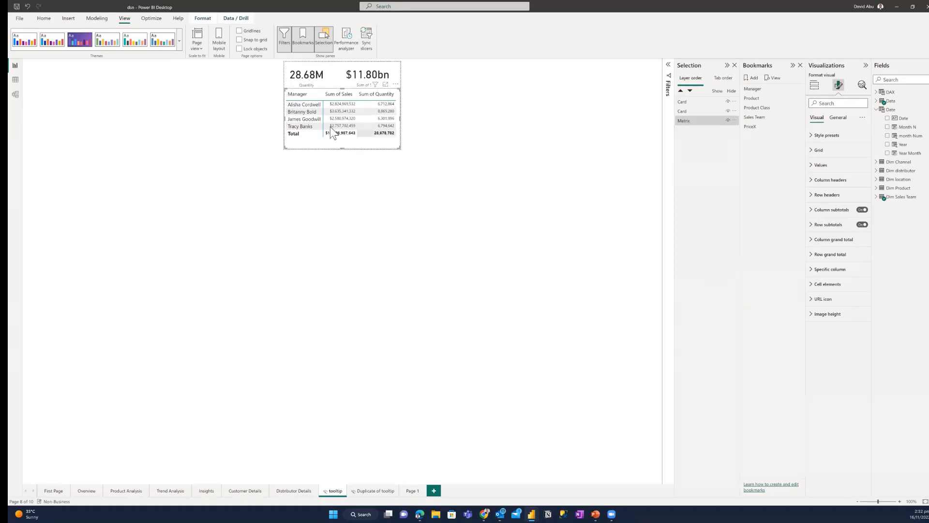
left_click(877, 197)
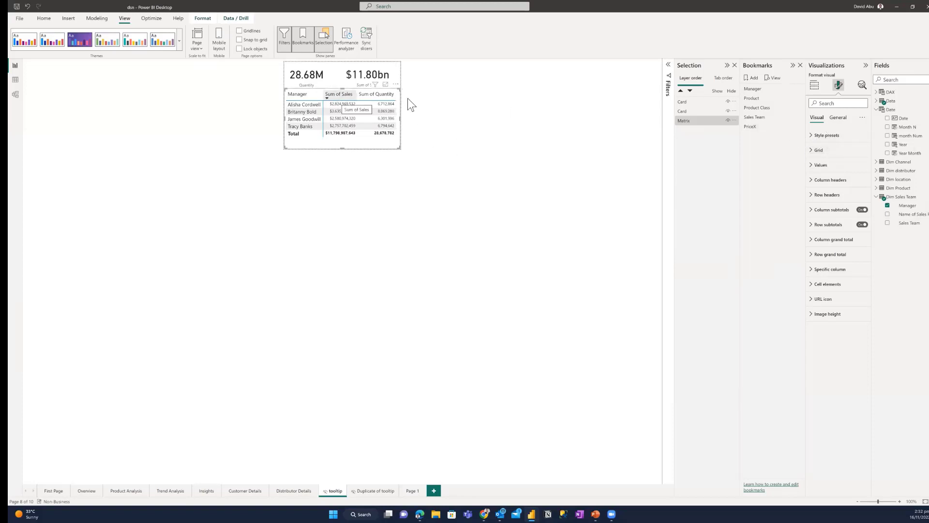
left_click(814, 86)
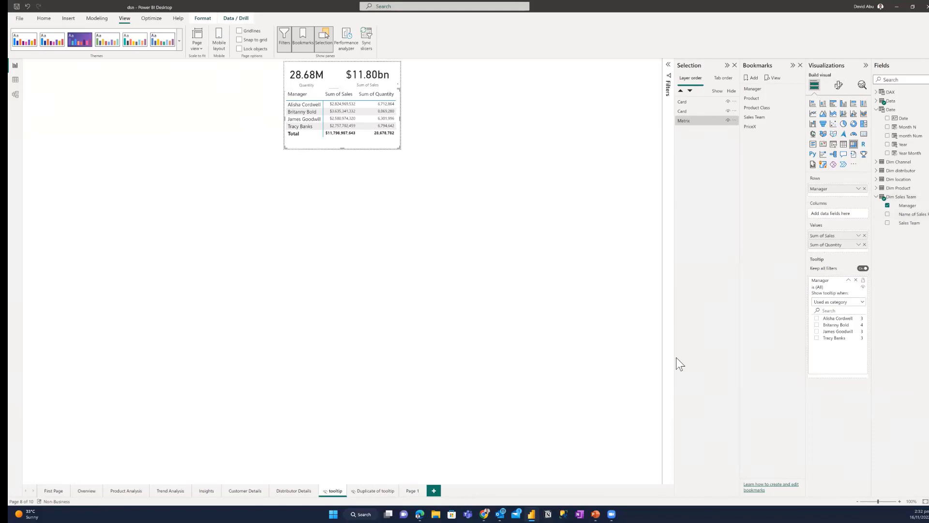
Step: Add Manager from Dim Sales Team as a drill-through field on the Product Analysis page
left_click(124, 493)
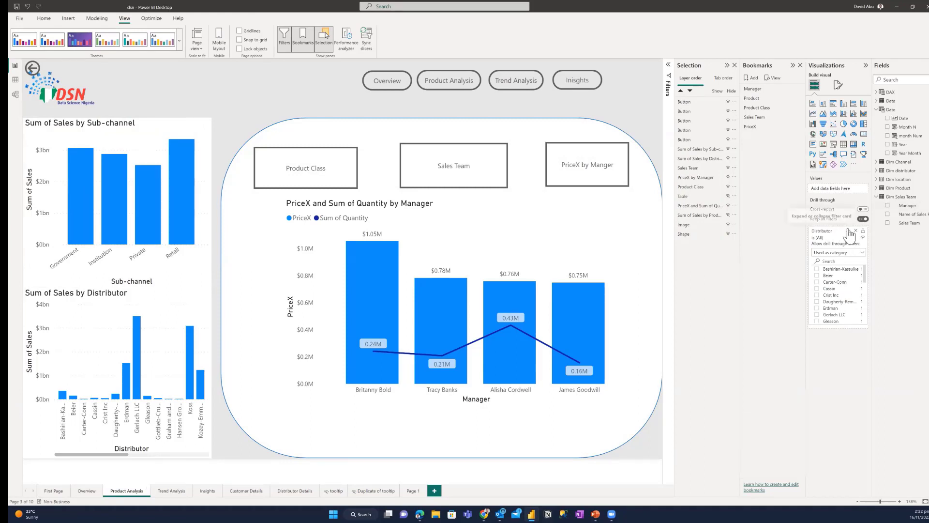
left_click(849, 231)
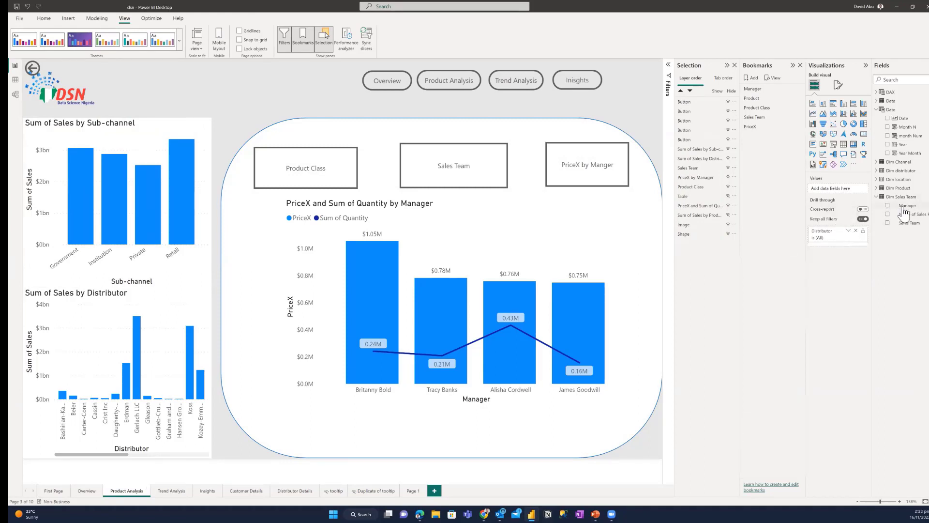
left_click_drag(902, 207, 829, 251)
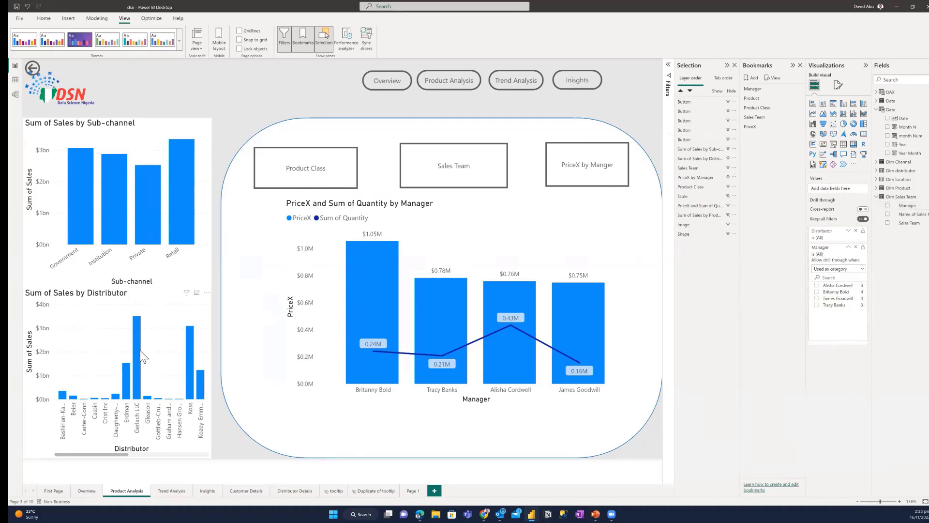
Step: Check the tooltips on the Product Analysis page's distributor, PriceX by manager and sub-channel charts
mouse_move(142, 357)
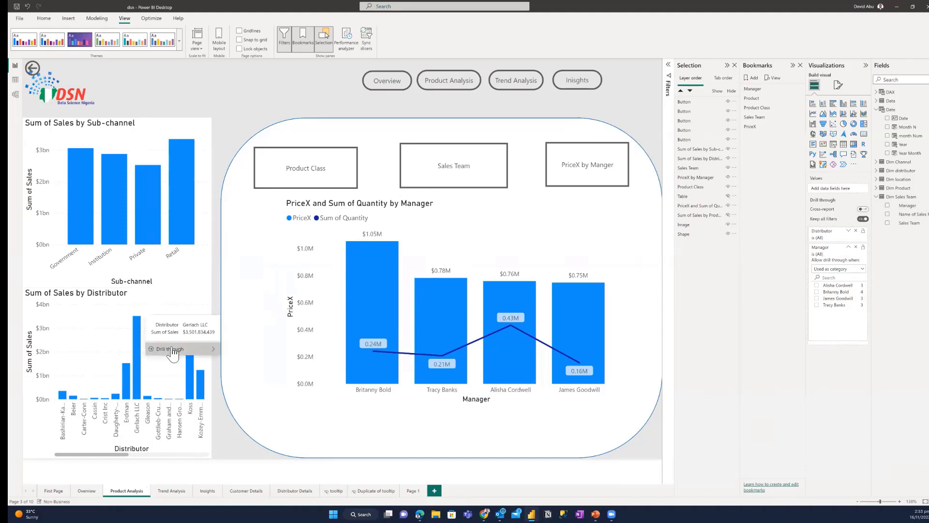
left_click(565, 171)
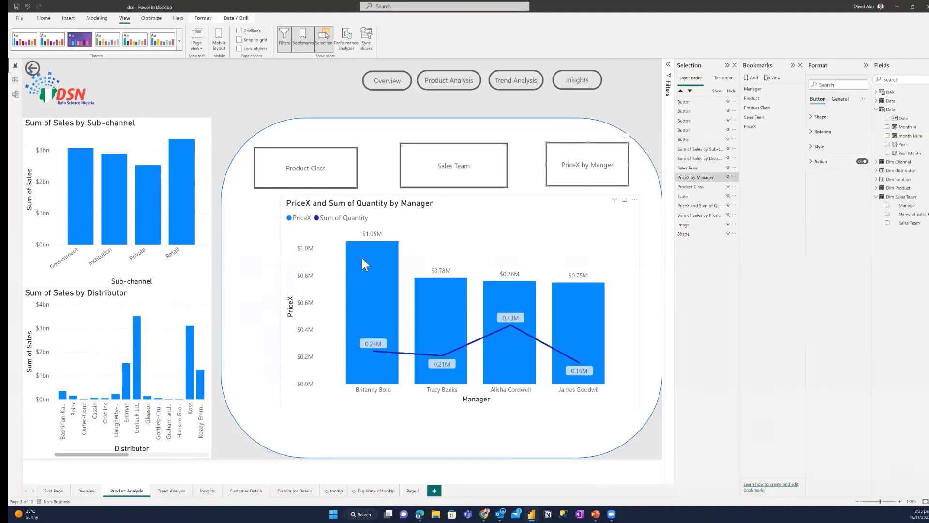
mouse_move(362, 258)
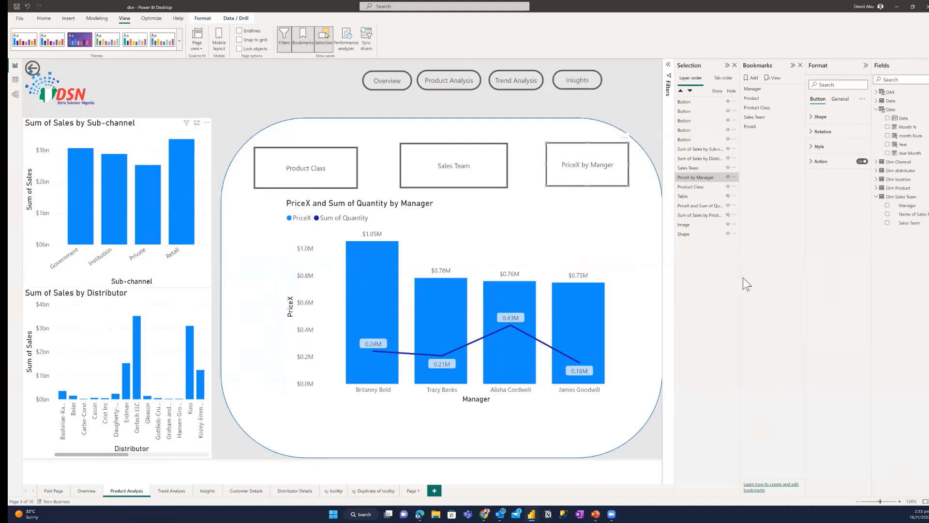
mouse_move(586, 340)
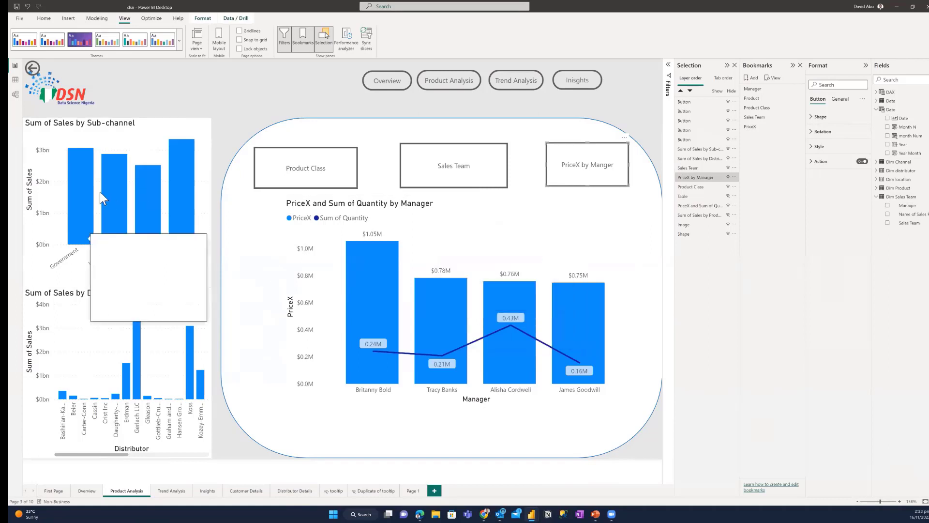
mouse_move(75, 188)
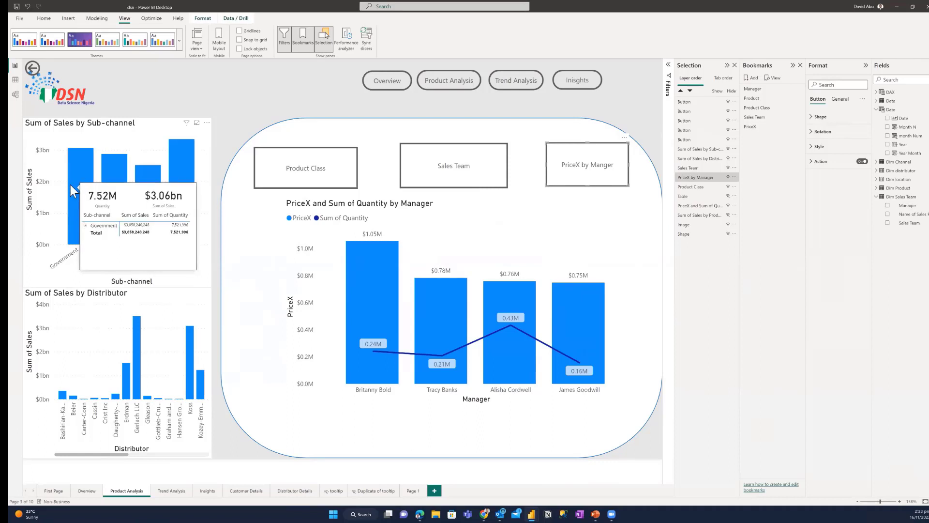
Step: On the Trend Analysis page, turn off drill-down mode for the Sum of Sales by Year chart and drill into 2018's months
left_click(181, 489)
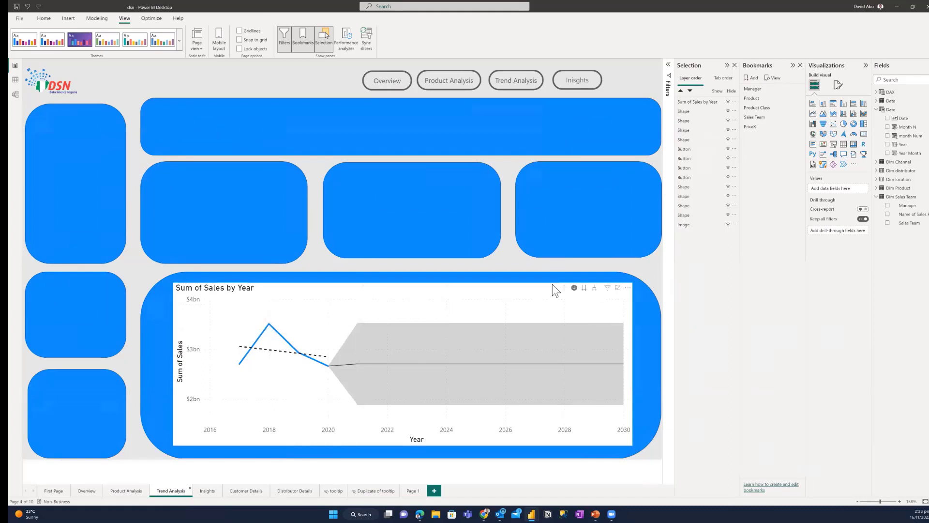
left_click(575, 290)
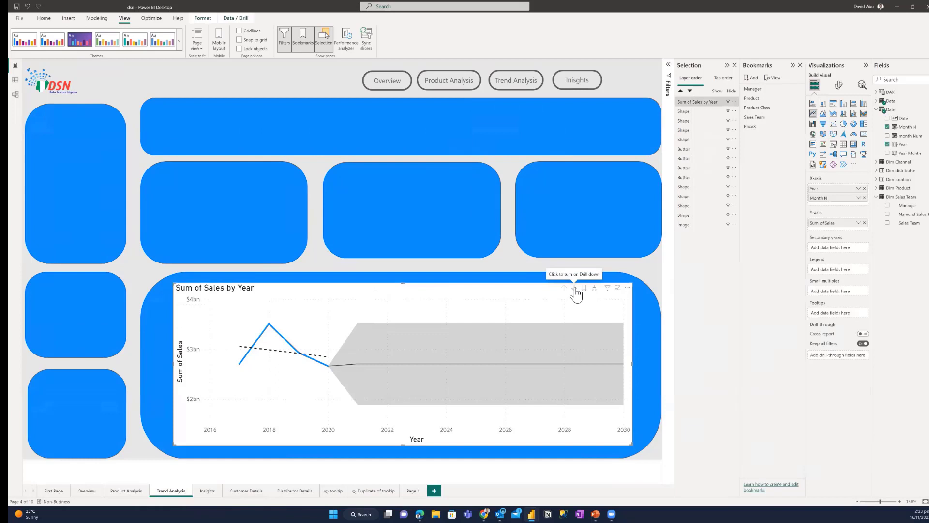
left_click(272, 328)
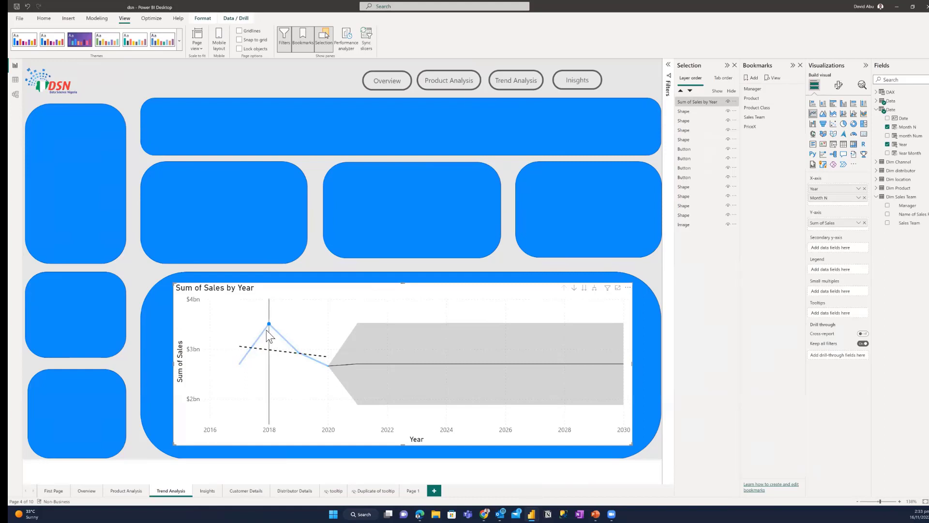
mouse_move(269, 330)
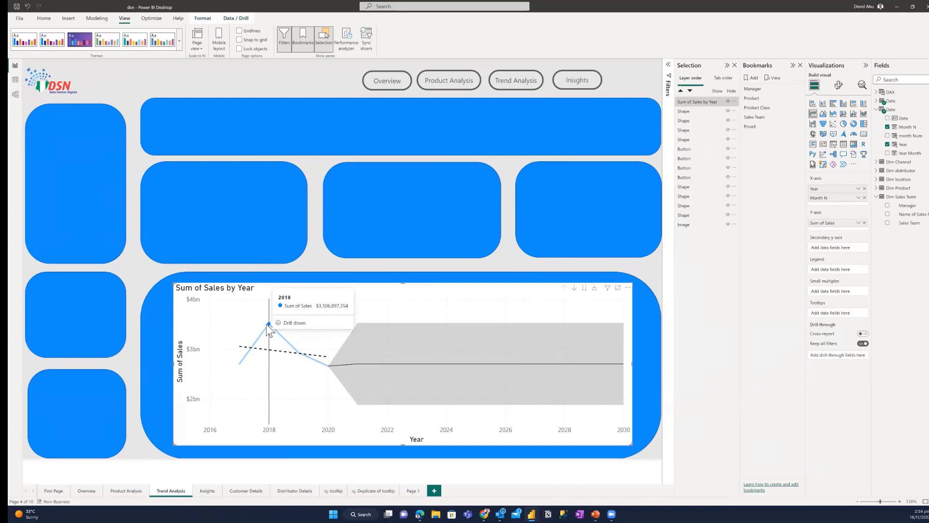
left_click(291, 323)
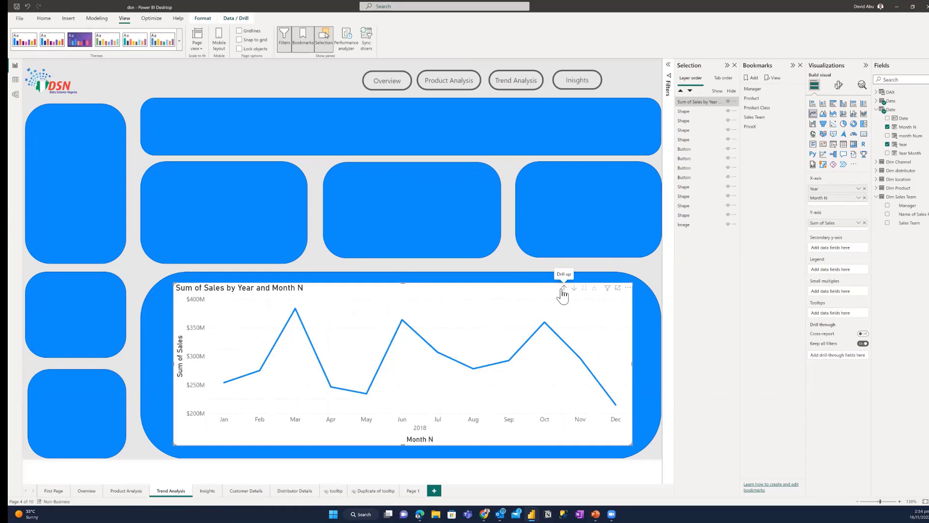
Step: Check the line chart's analytics options and replace its y-axis field, Sum of Sales, with the Sales measure from the DAX table
left_click(862, 85)
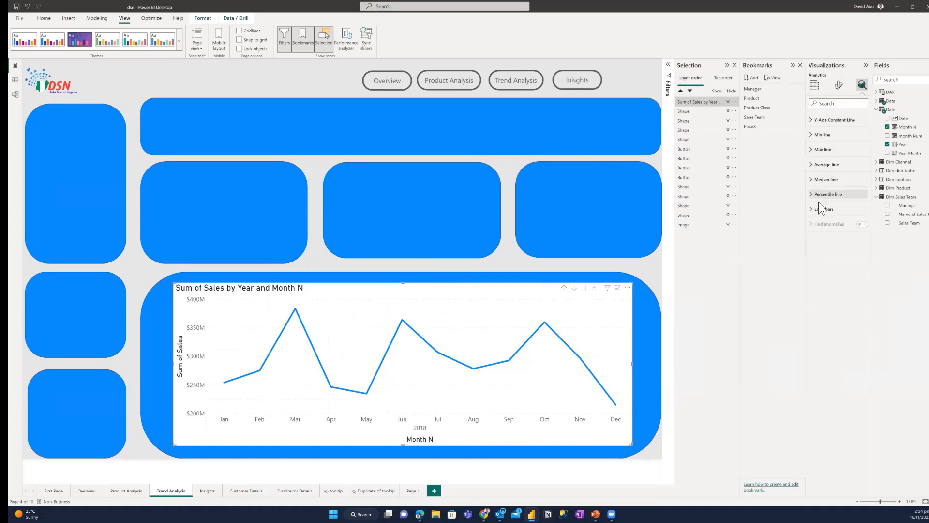
left_click(815, 87)
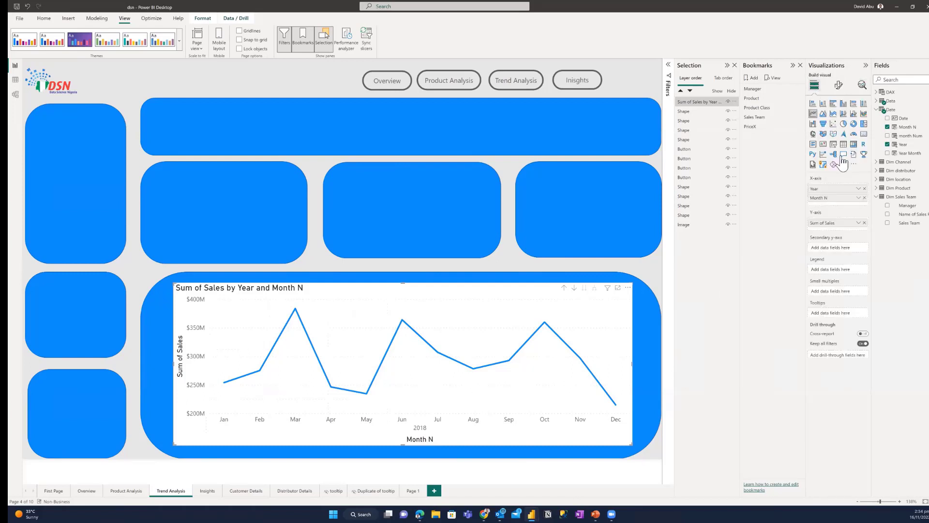
left_click(865, 223)
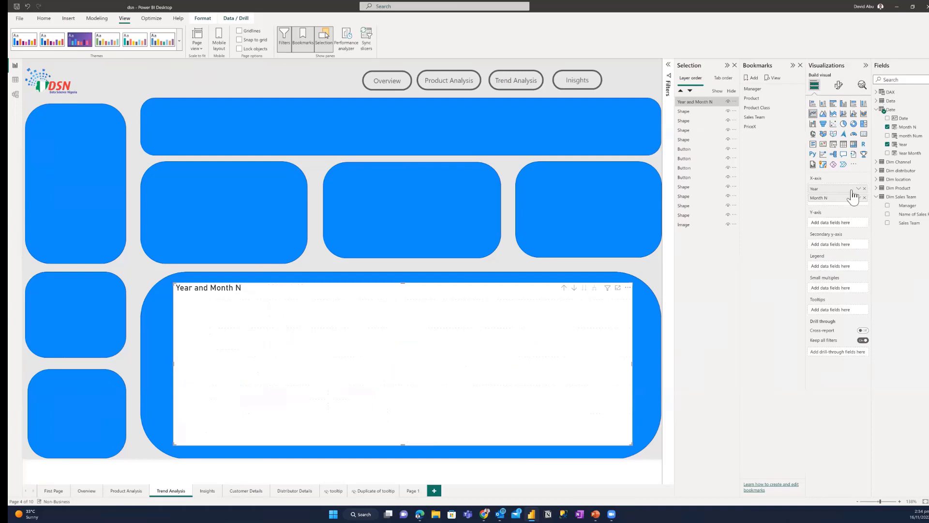
left_click(877, 93)
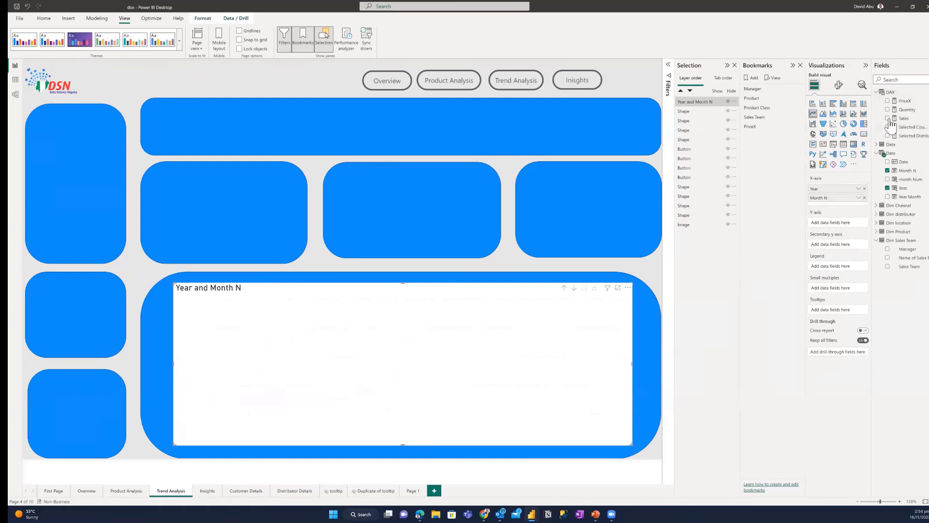
left_click(888, 119)
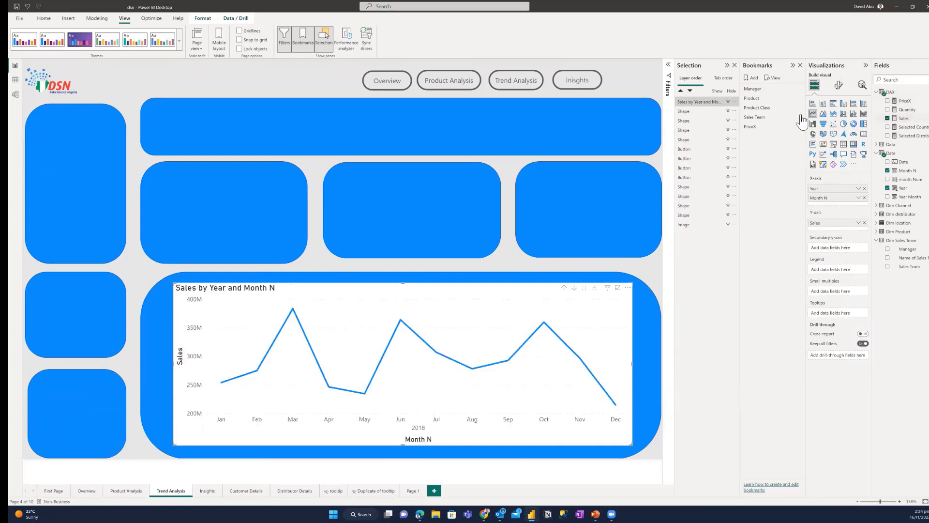
Step: Recheck the analytics options and clear the line chart by removing its Month N, Year and Sales fields
left_click(863, 86)
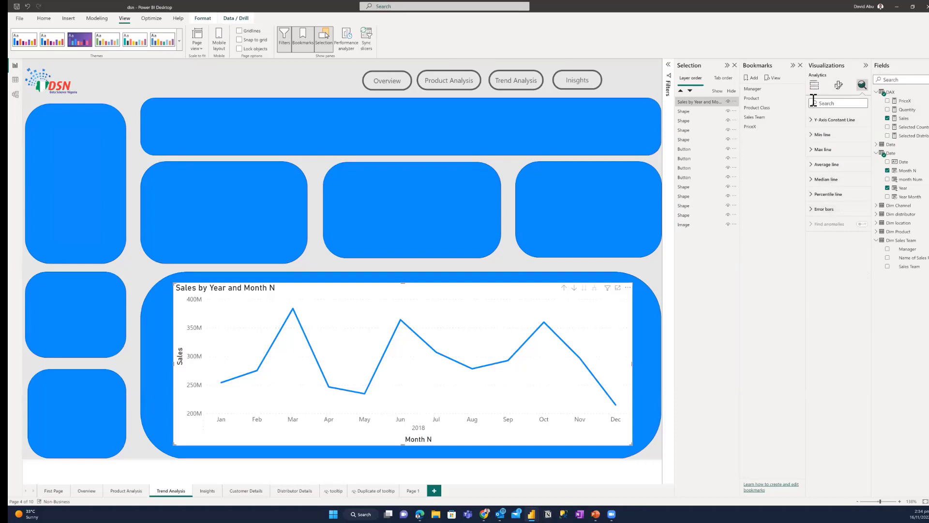
left_click(815, 85)
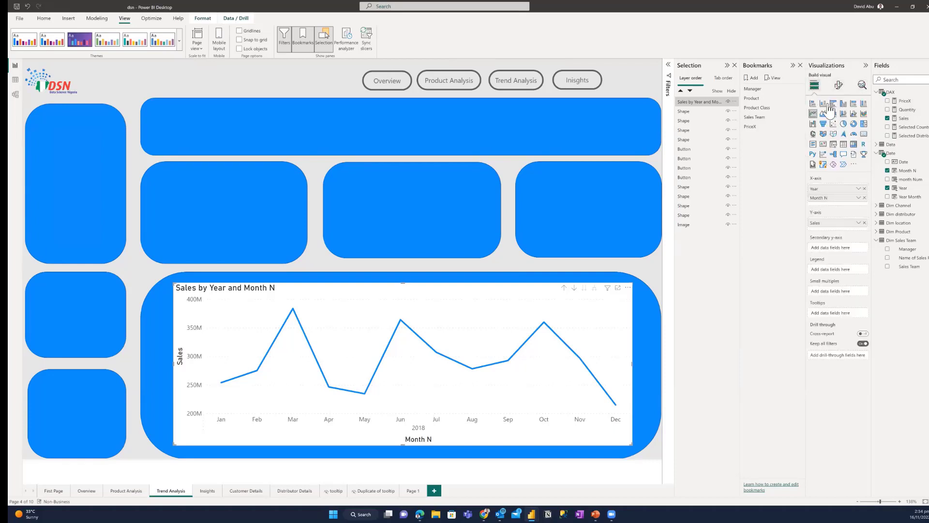
left_click(864, 198)
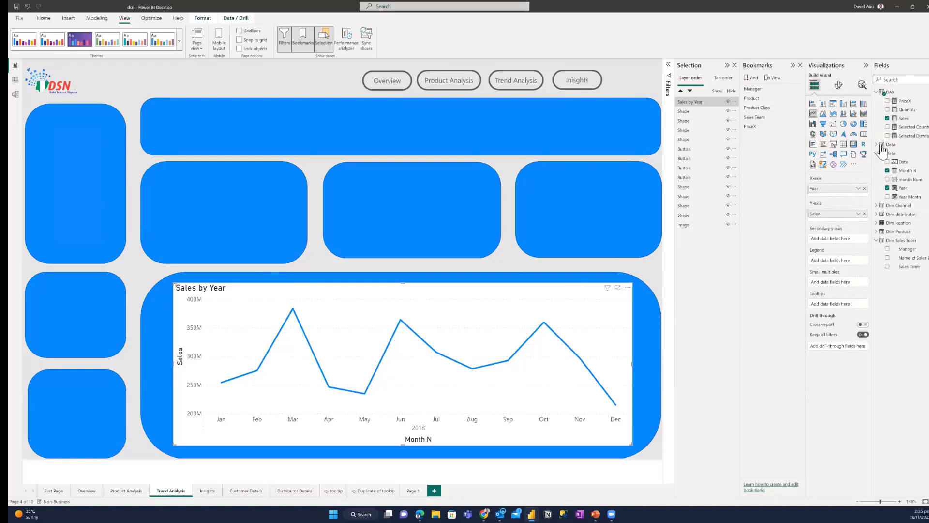
left_click(865, 189)
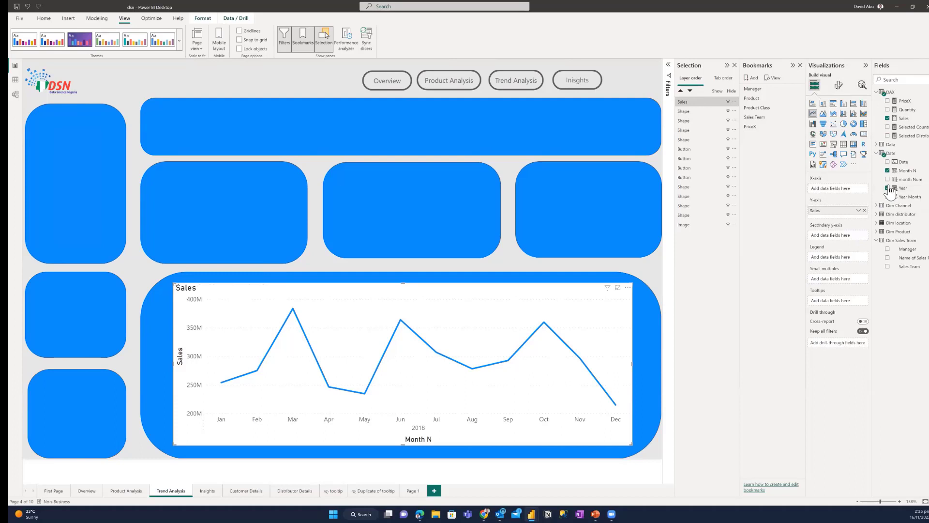
left_click(865, 212)
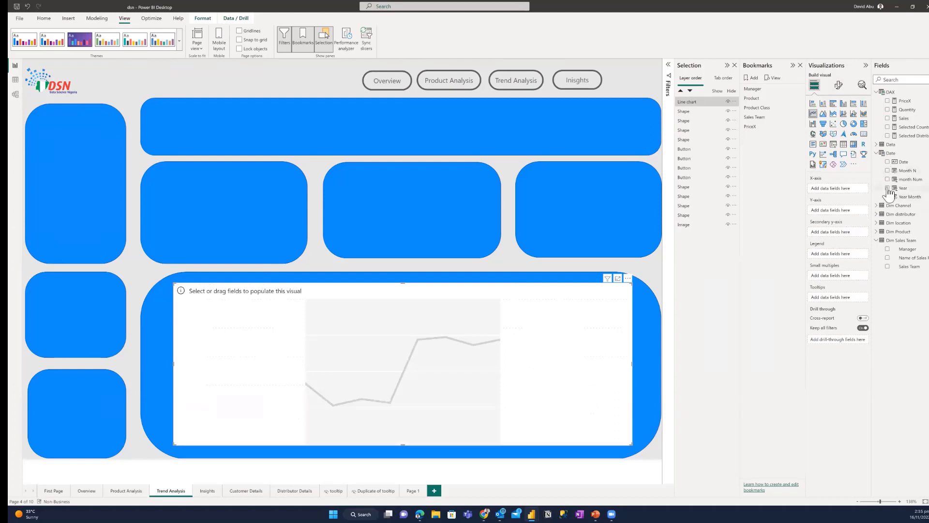
Step: Rebuild the line chart with Year and Month N on the x-axis and the Sales measure on the y-axis
left_click(888, 188)
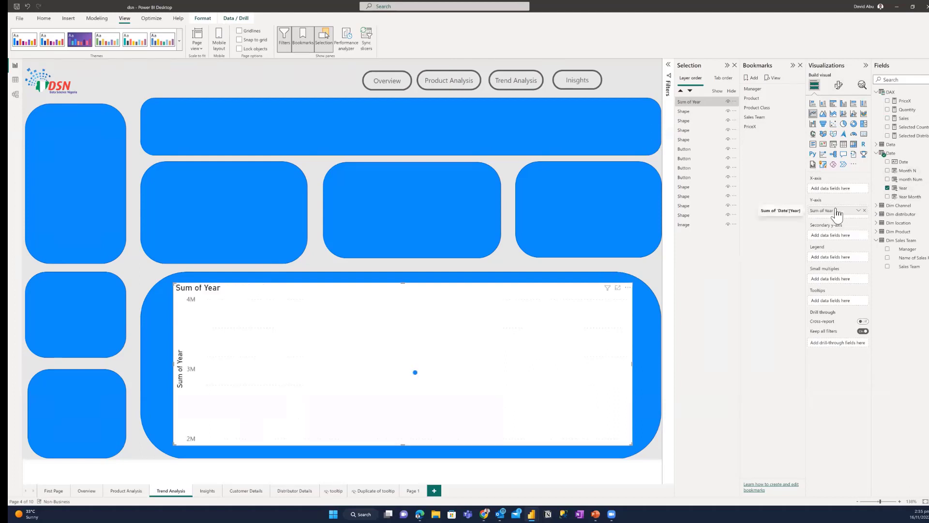
left_click_drag(832, 192, 834, 192)
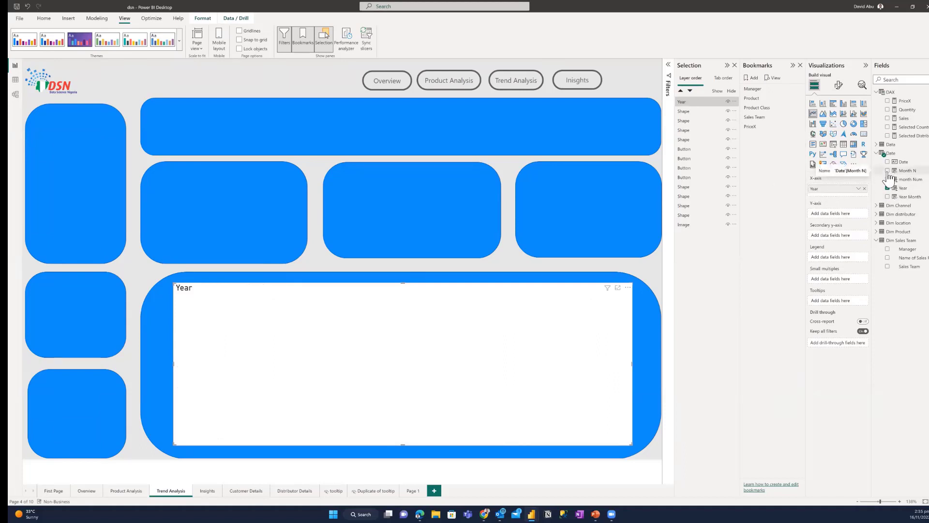
left_click_drag(889, 176, 830, 199)
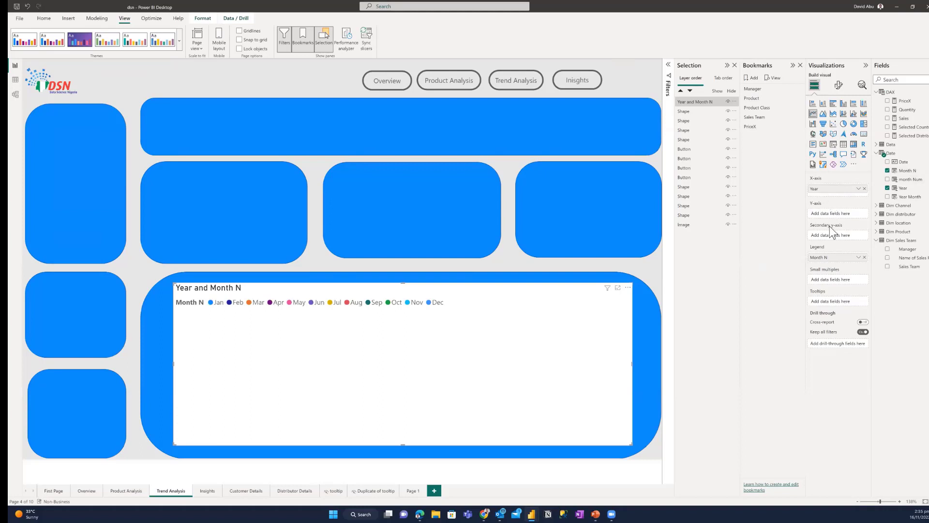
left_click_drag(832, 255, 832, 198)
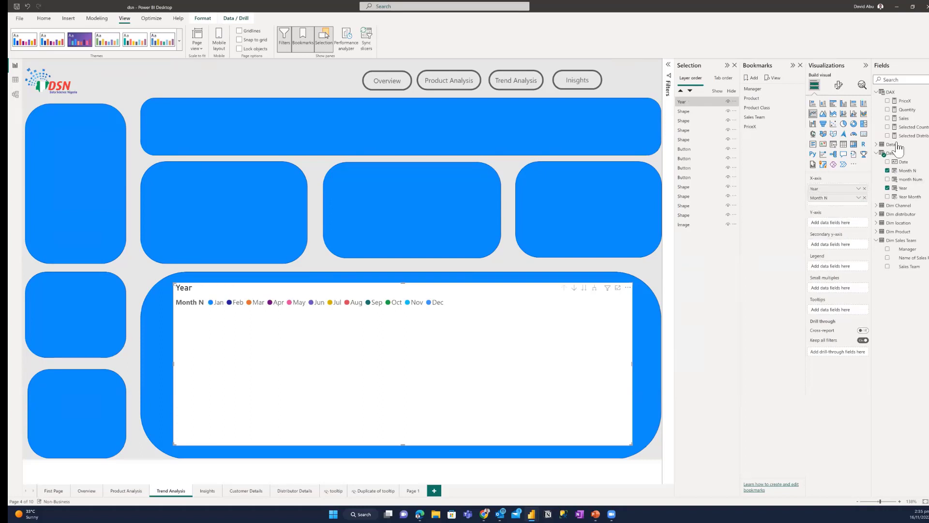
left_click(887, 119)
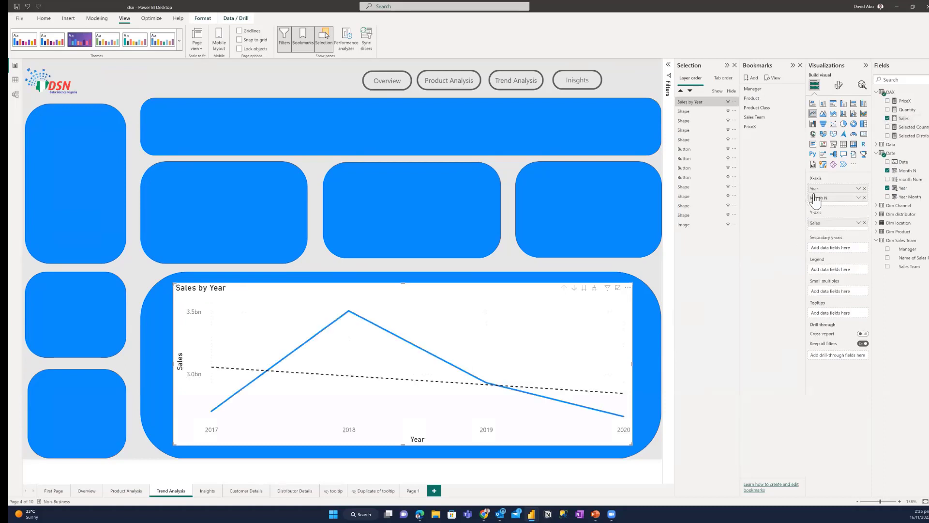
Step: Turn on the forecast for the Sales by Year line chart and check the trend line's settings
left_click(839, 86)
left_click(861, 86)
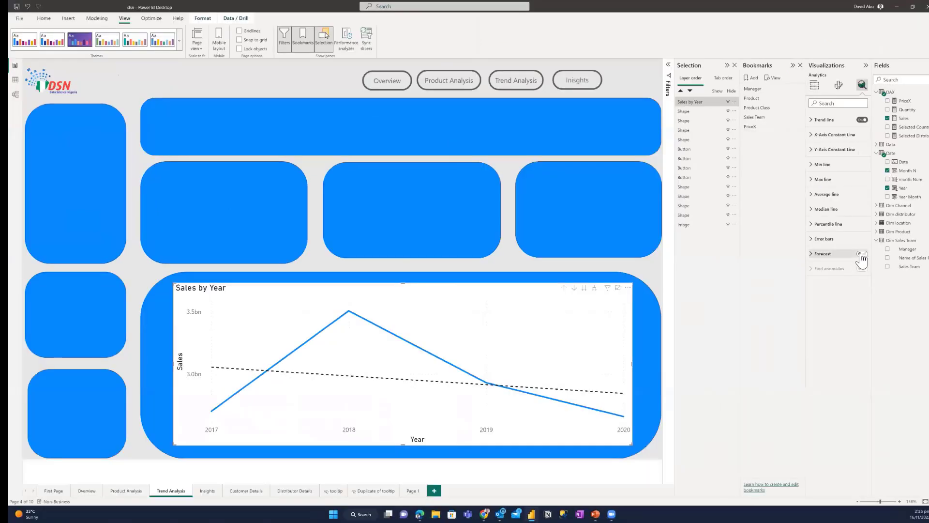
left_click(862, 258)
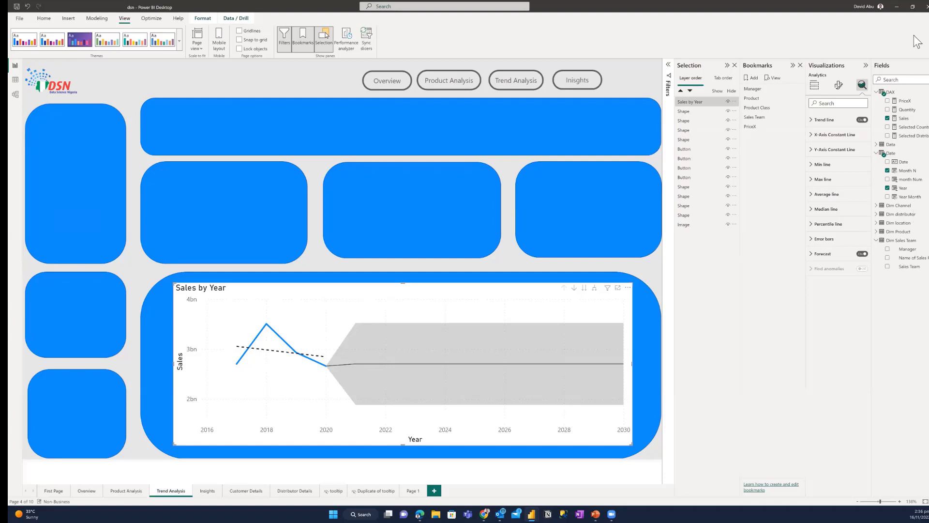
left_click(811, 124)
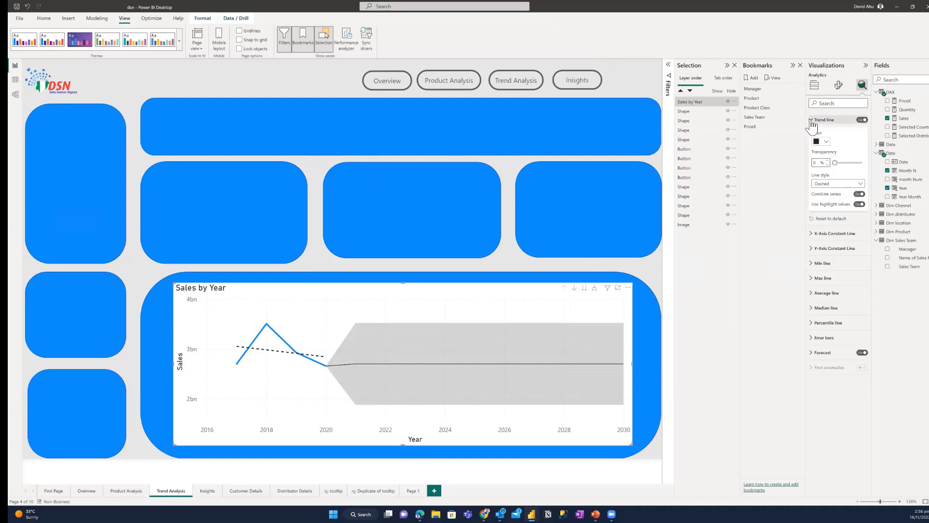
left_click(812, 121)
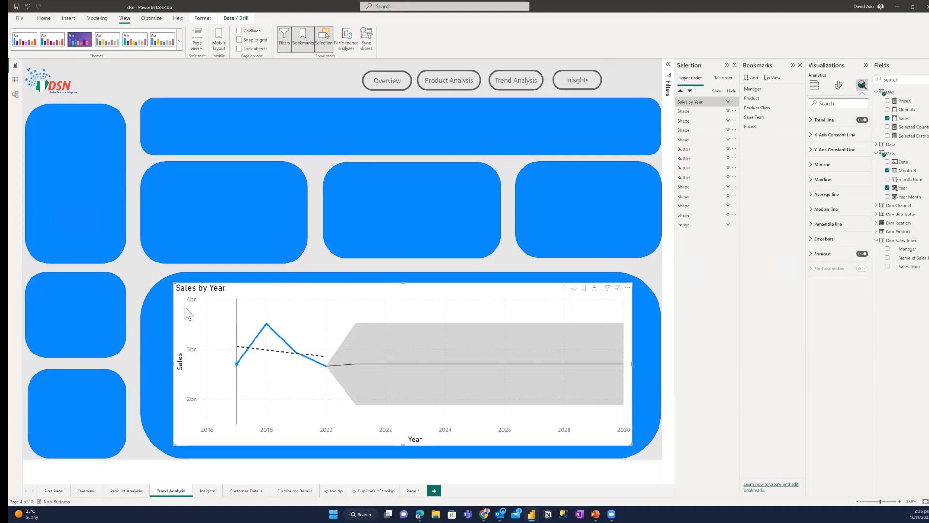
Step: Deselect the line chart and view the Customer Details and Distributor Details drill-through pages
left_click(83, 174)
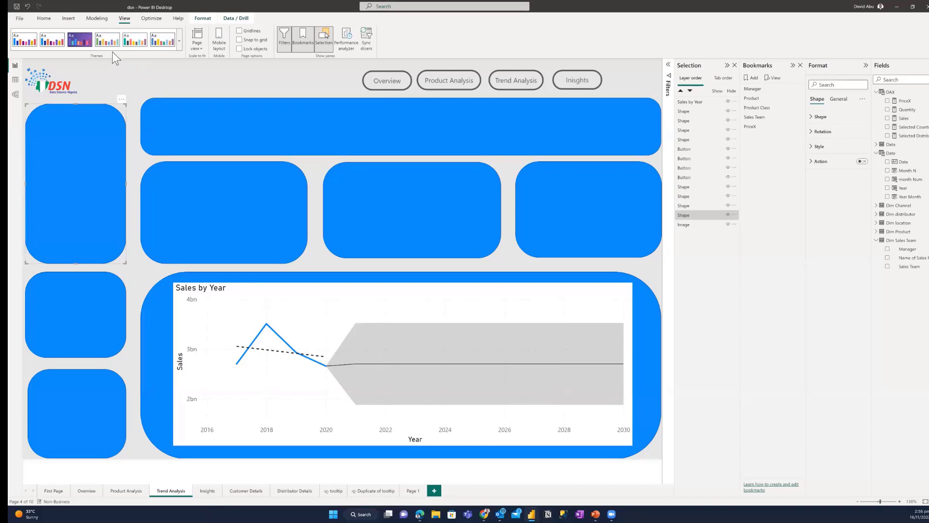
left_click(43, 18)
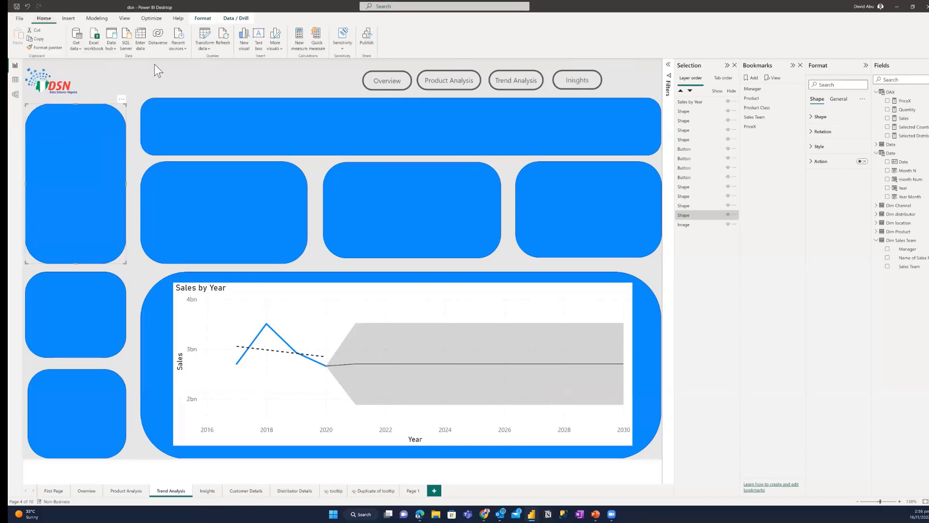
left_click(246, 490)
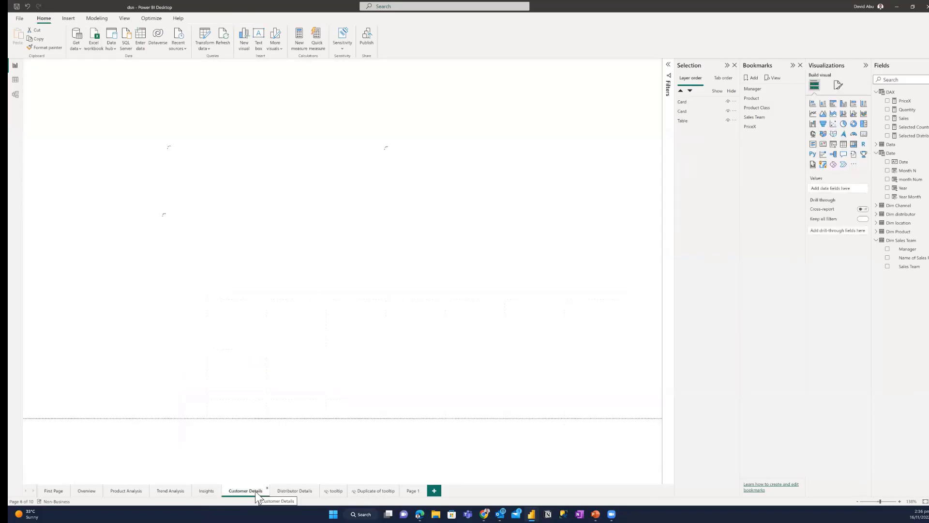
left_click(286, 491)
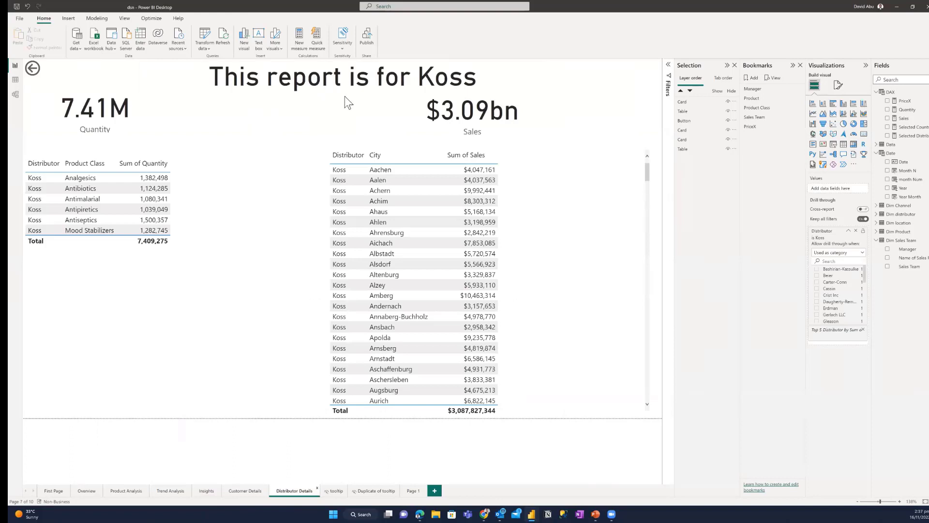
Step: Display the DAX formula of the title card's Selected Distributor measure in an expanded editor with enlarged text
left_click(317, 83)
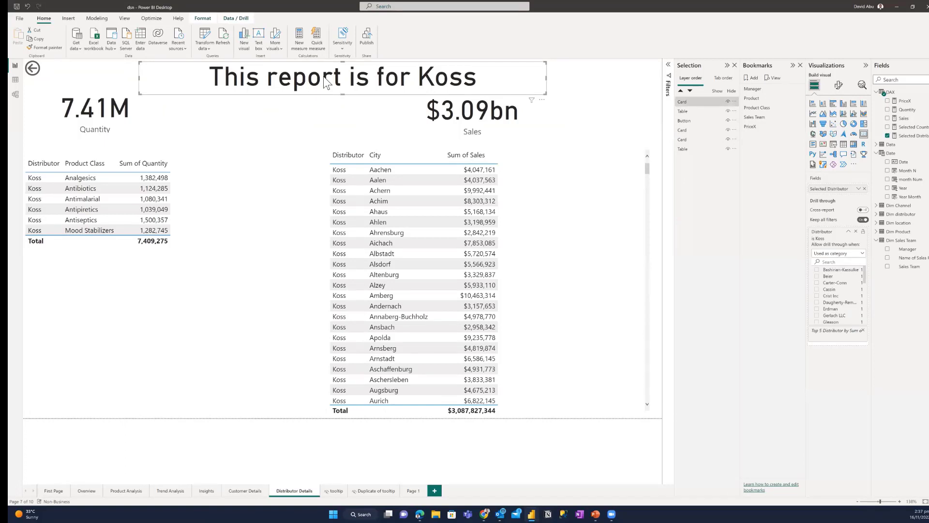
left_click(912, 136)
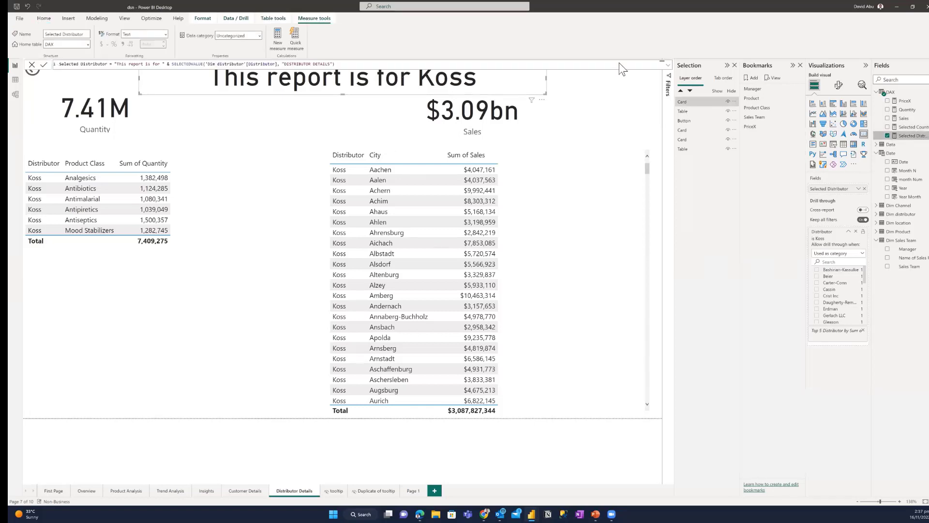
left_click(668, 66)
left_click(343, 65)
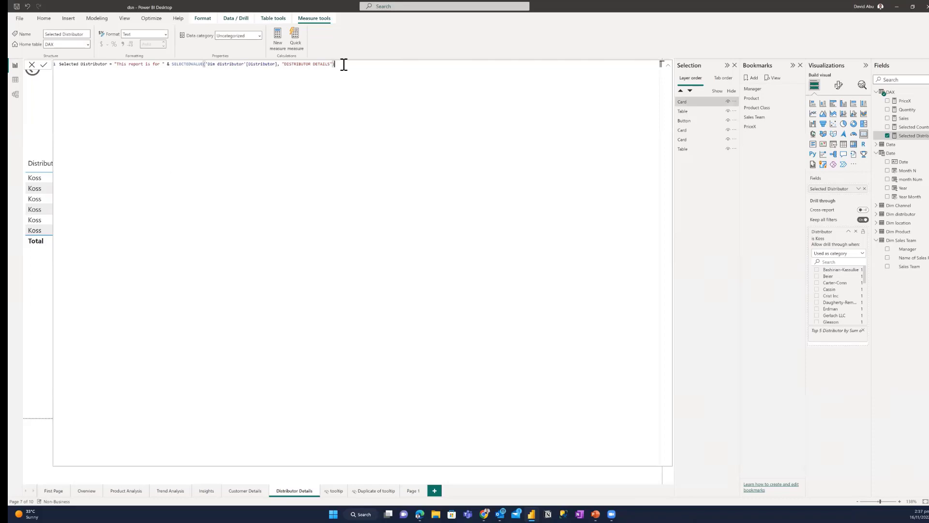
scroll(344, 64, "up", 2)
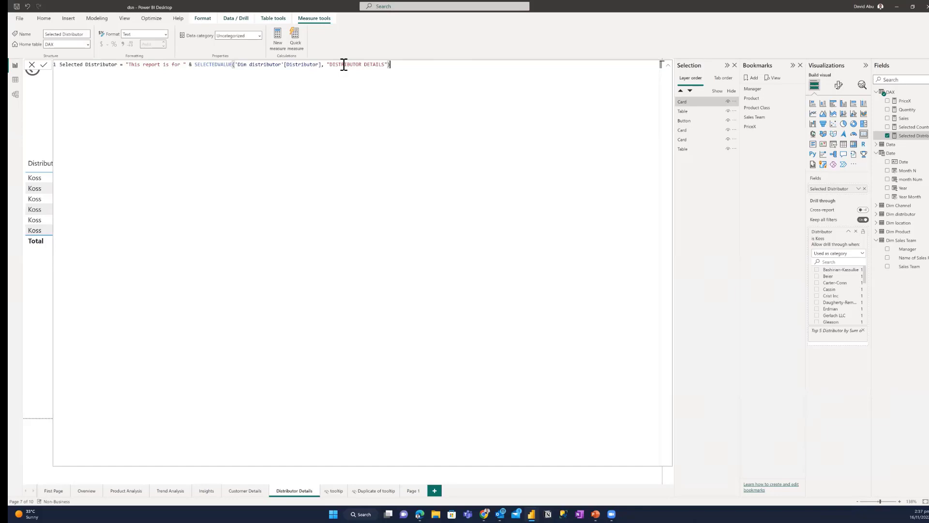
scroll(343, 65, "up", 5)
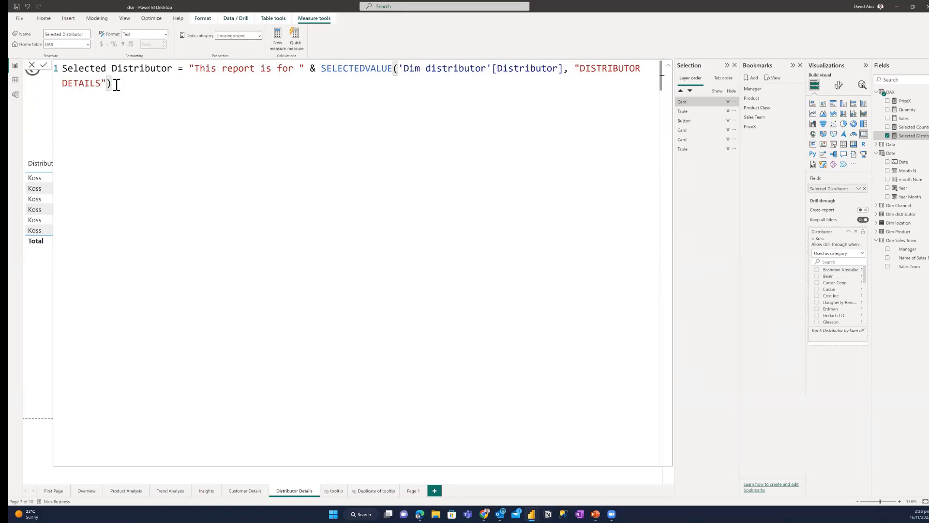
Step: Try to commit the Selected Distributor formula, dismiss the rendering error and send an error report with the additional details
key("Return")
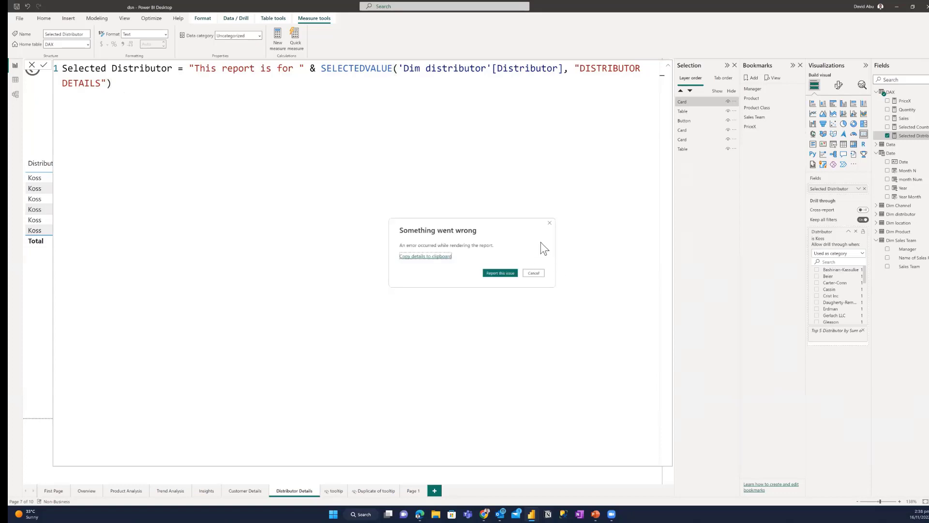
left_click(551, 223)
left_click(115, 85)
left_click(534, 274)
left_click(532, 273)
left_click(534, 274)
left_click(508, 274)
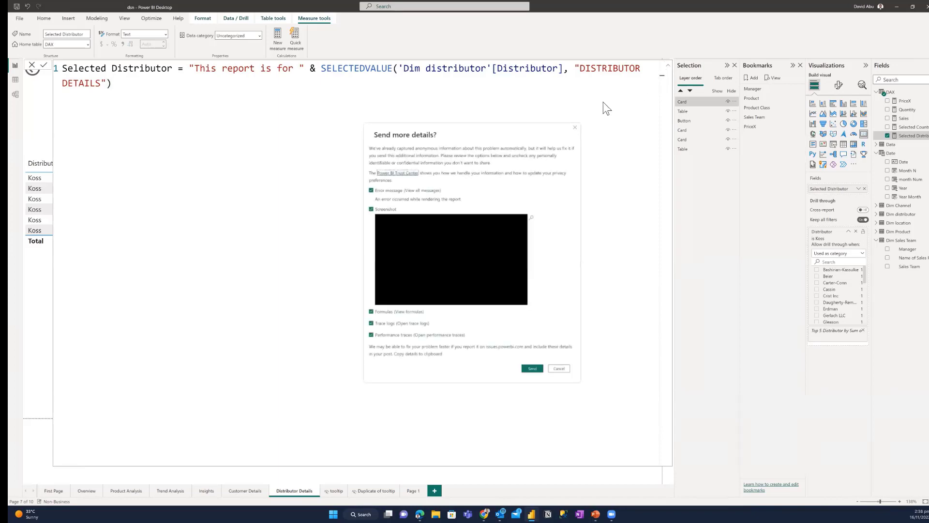
left_click(532, 369)
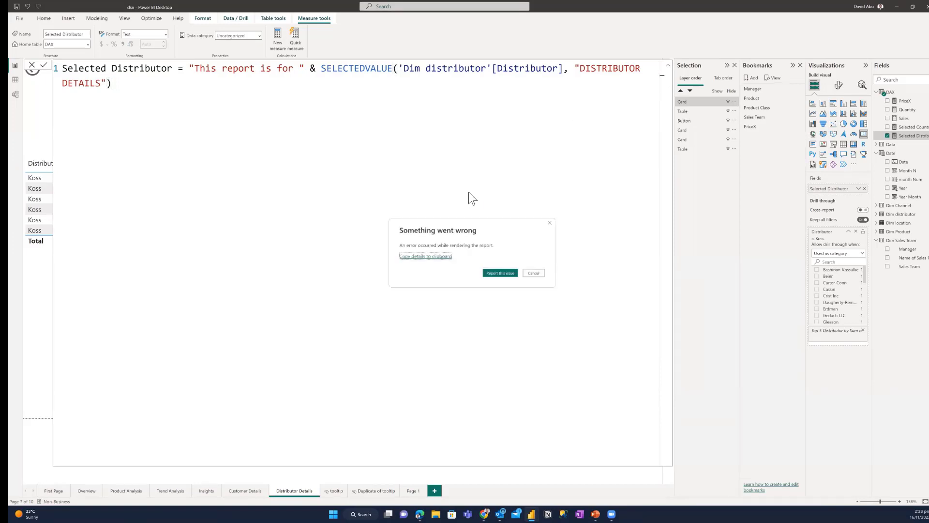
Step: Try to close the Selected Distributor formula without changes and dismiss the recurring error dialogs
left_click(534, 273)
left_click(132, 77)
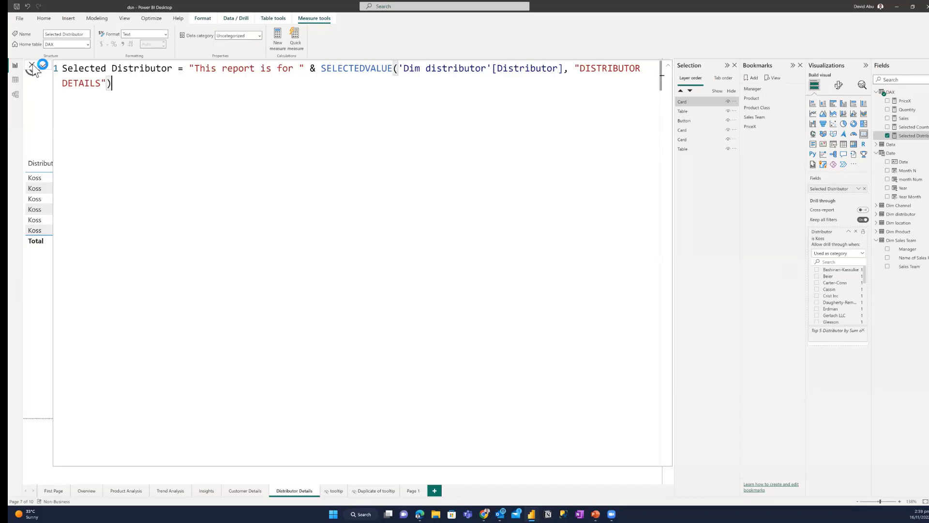
left_click(32, 66)
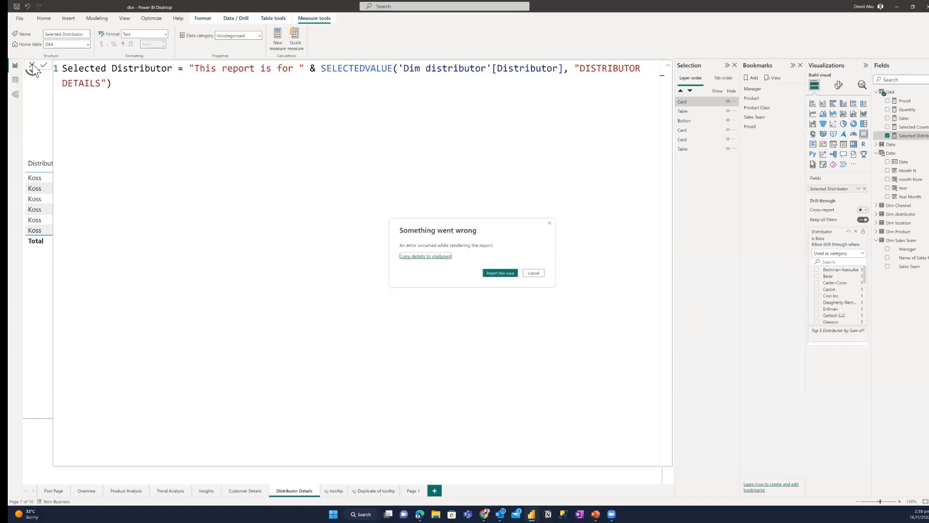
left_click(533, 272)
left_click(533, 273)
left_click(534, 274)
left_click(550, 224)
left_click(551, 223)
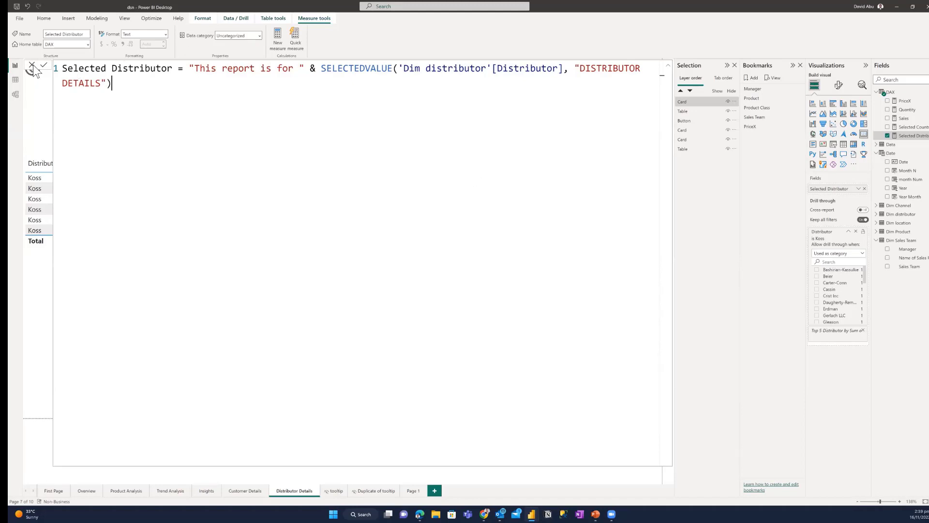